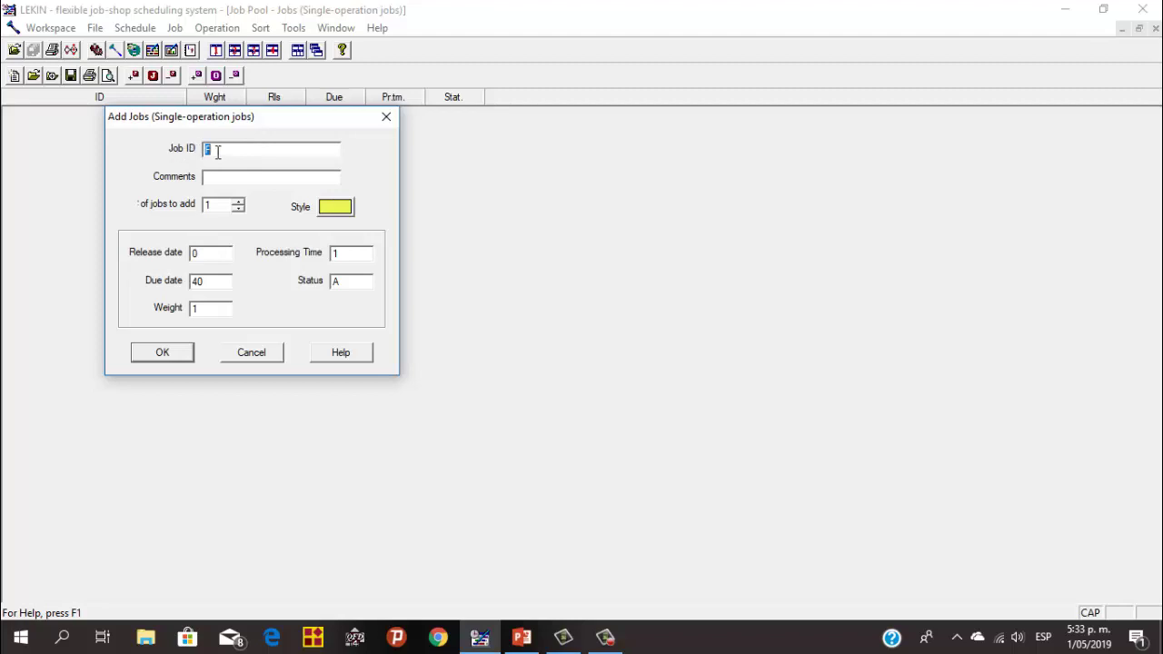
- Add job A with a processing time of 10 and a due date of 50
key("BackSpace")
type("A")
left_click(366, 253)
type("0")
left_click(196, 280)
key("BackSpace")
type("5")
left_click(164, 353)
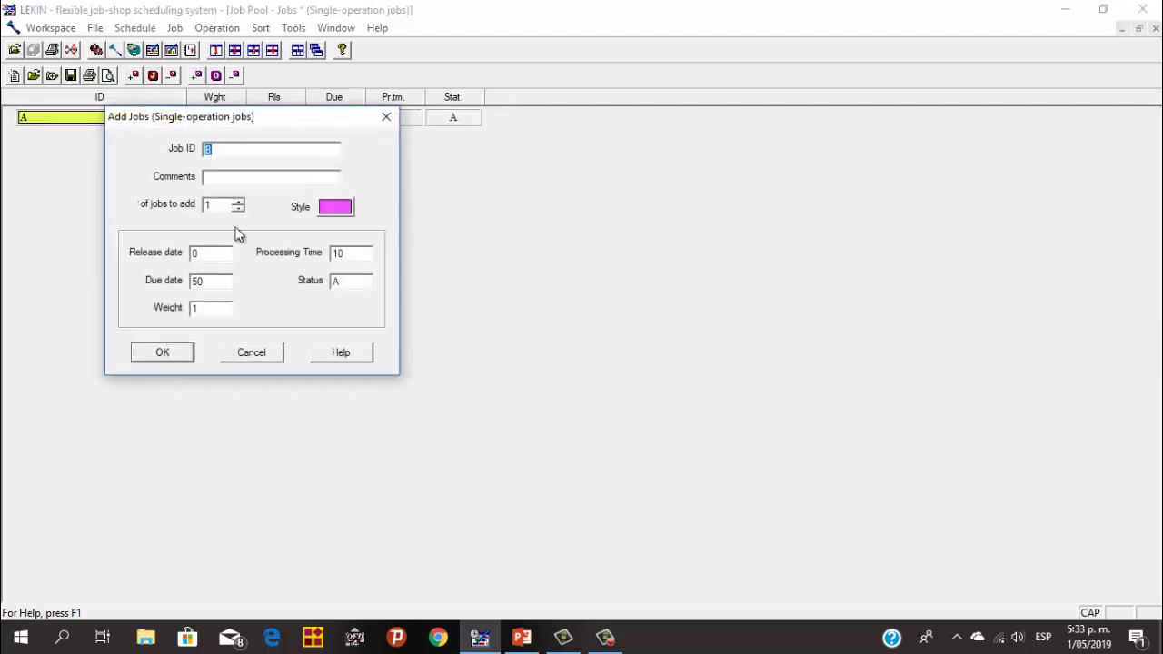
- Add job B with a processing time of 30 and a due date of 45
left_click(255, 152)
left_click(362, 255)
key("BackSpace")
key("BackSpace")
type("30")
key("BackSpace")
key("BackSpace")
type("45")
key("Return")
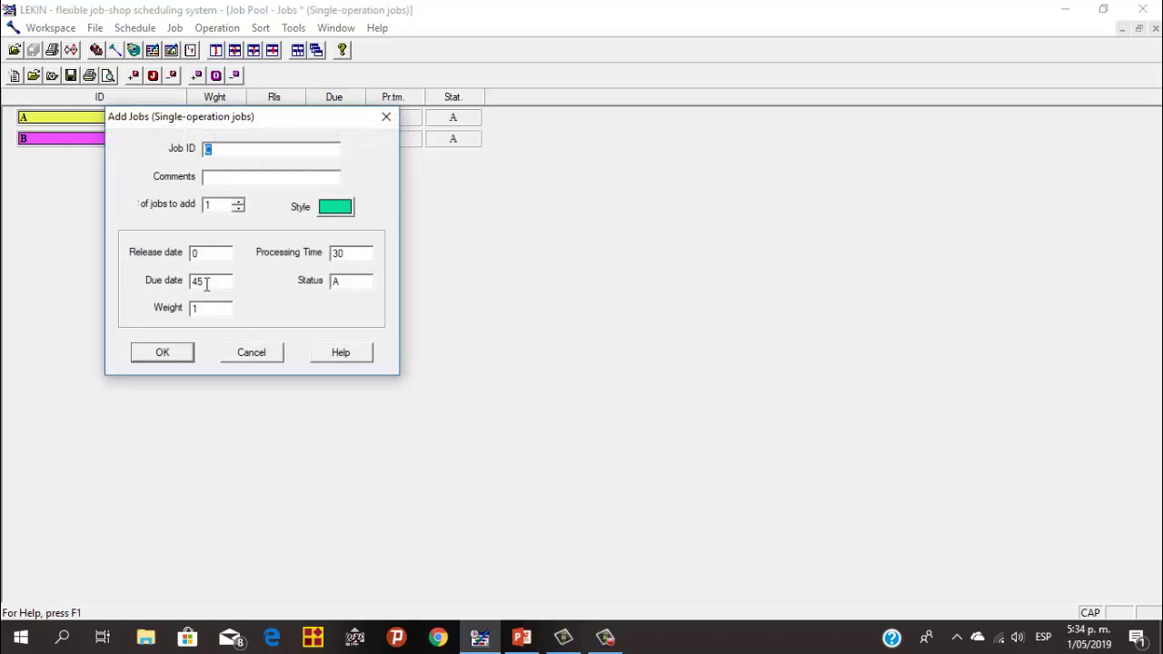
- Add job C with a processing time of 15 and a due date of 25
left_click(351, 255)
key("BackSpace")
key("BackSpace")
type("15")
key("Return")
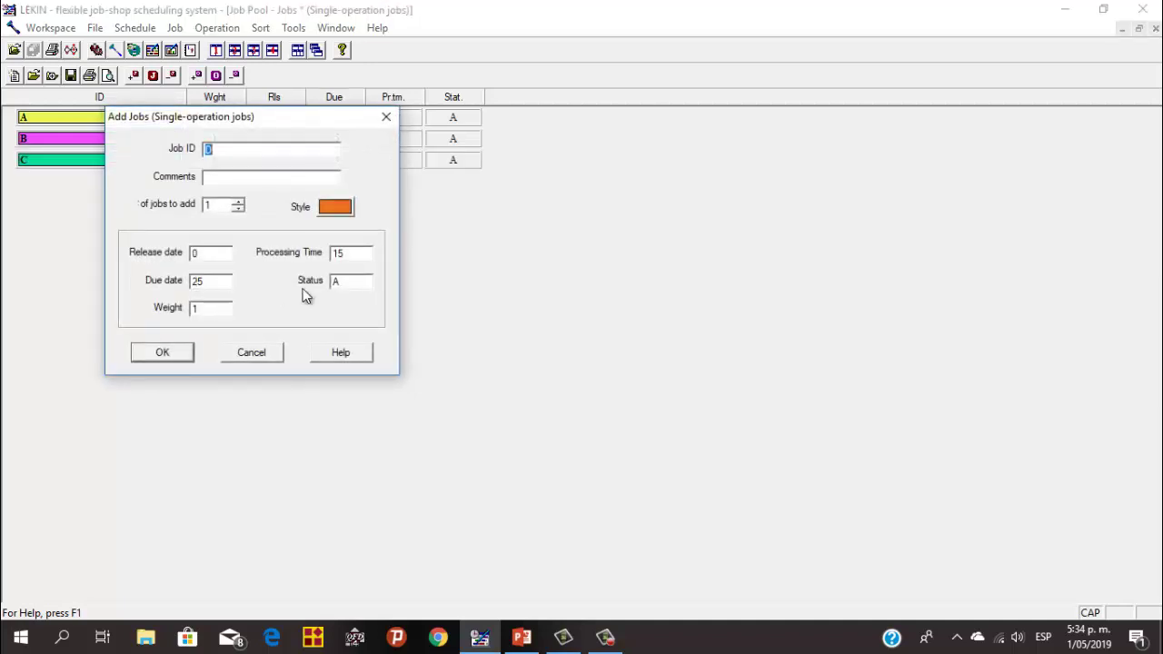
- Add job D with a processing time of 5 and a due date of 22
left_click(337, 253)
key("BackSpace")
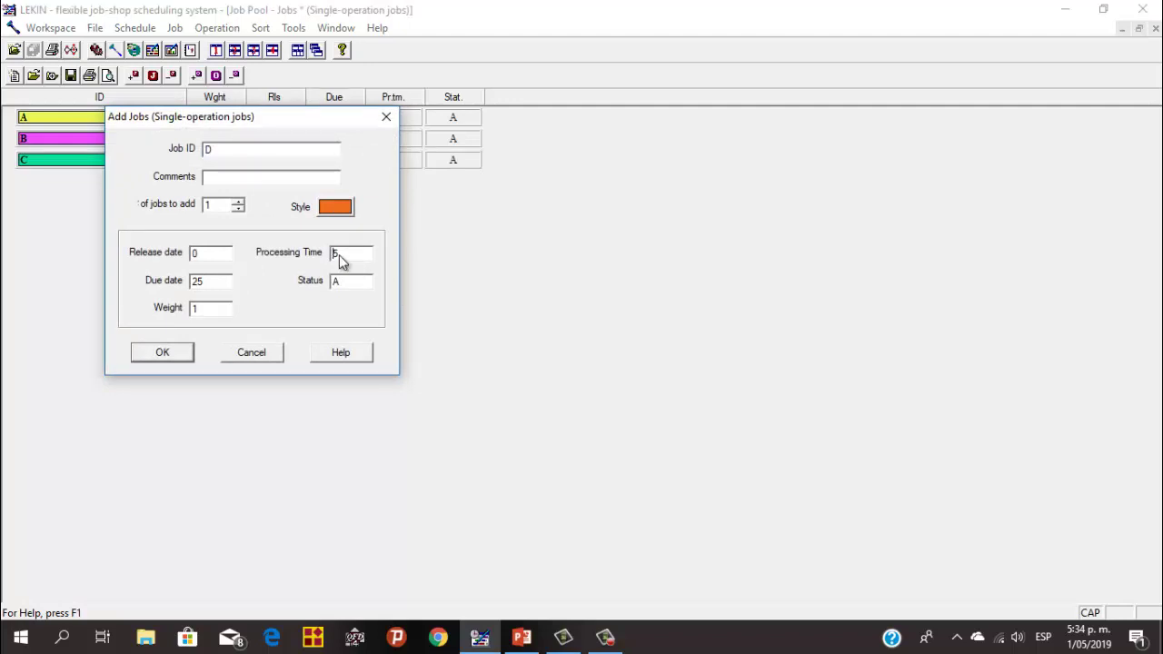
left_click(214, 279)
key("BackSpace")
type("2")
key("Return")
- Add job E with a processing time of 20 and a due date of 40
left_click(358, 252)
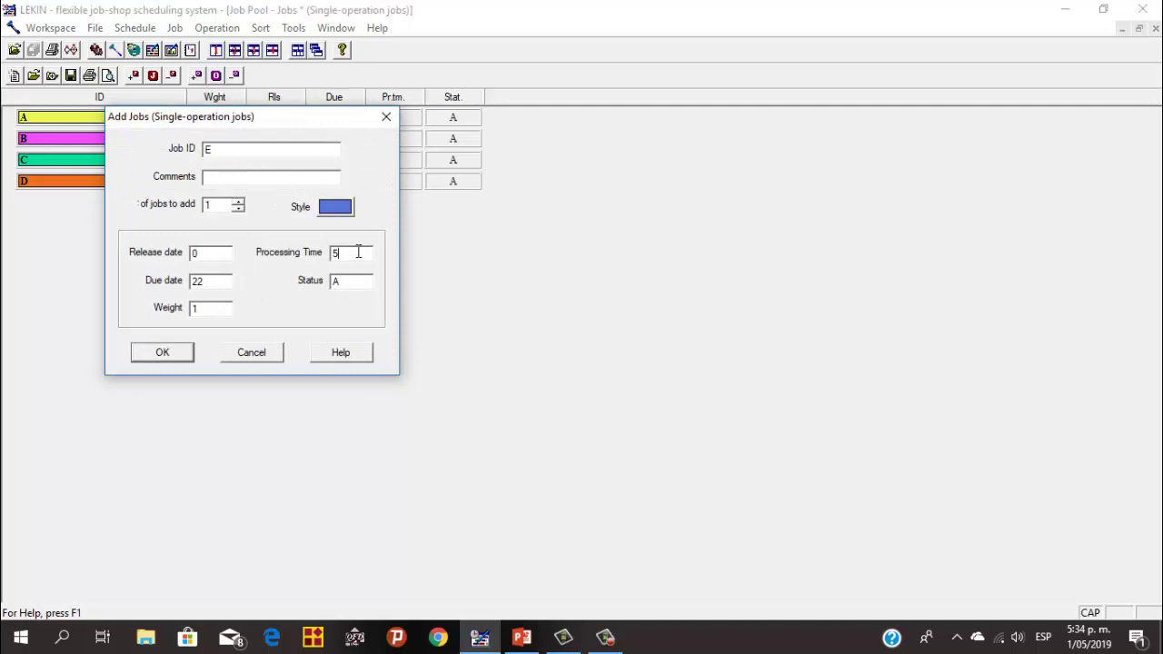
key("BackSpace")
type("20")
left_click(204, 284)
key("BackSpace")
key("BackSpace")
type("40")
key("Return")
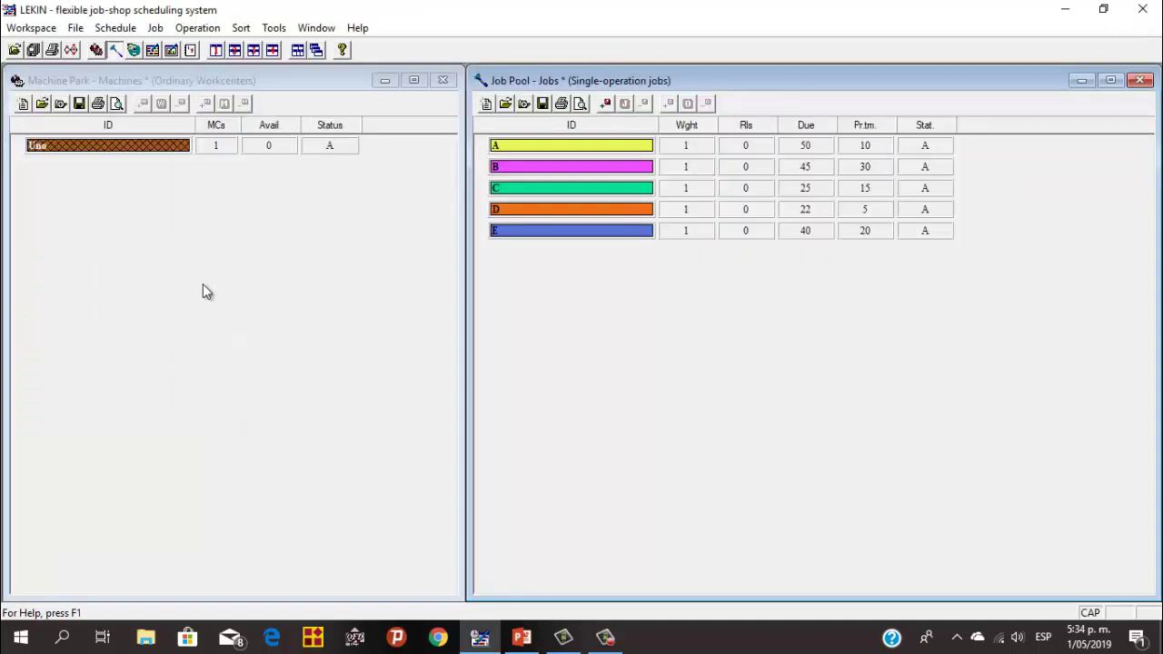
- Review the settings of workcenter Uno in the machine park and accept them as they are
left_click(380, 370)
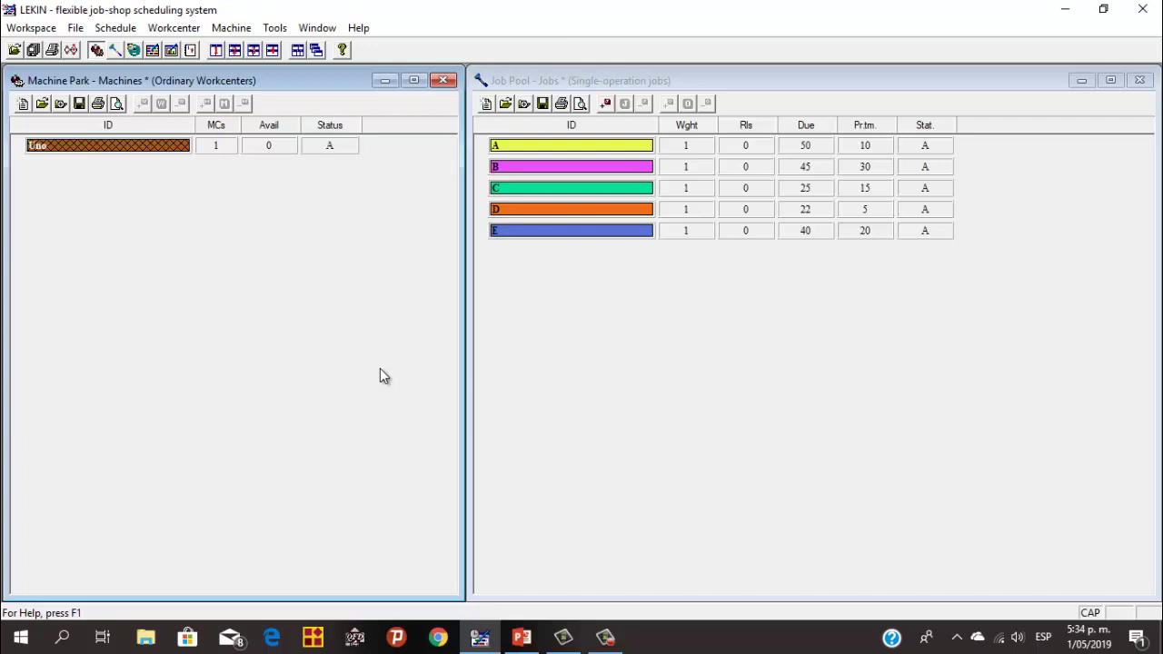
left_click(93, 151)
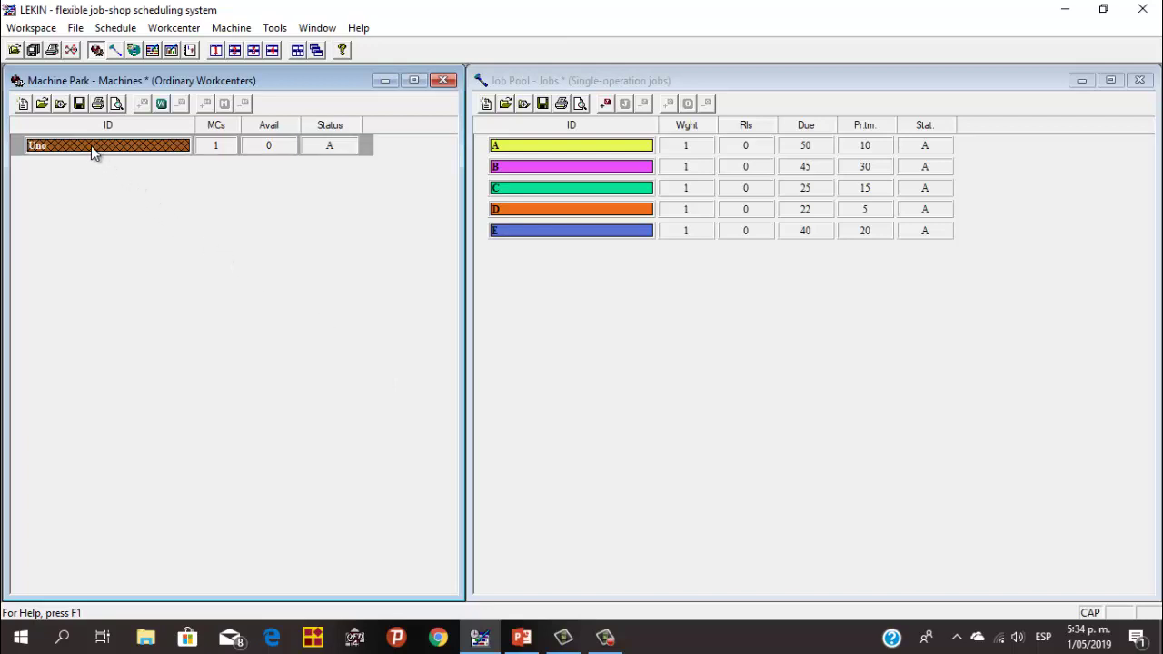
double_click(347, 154)
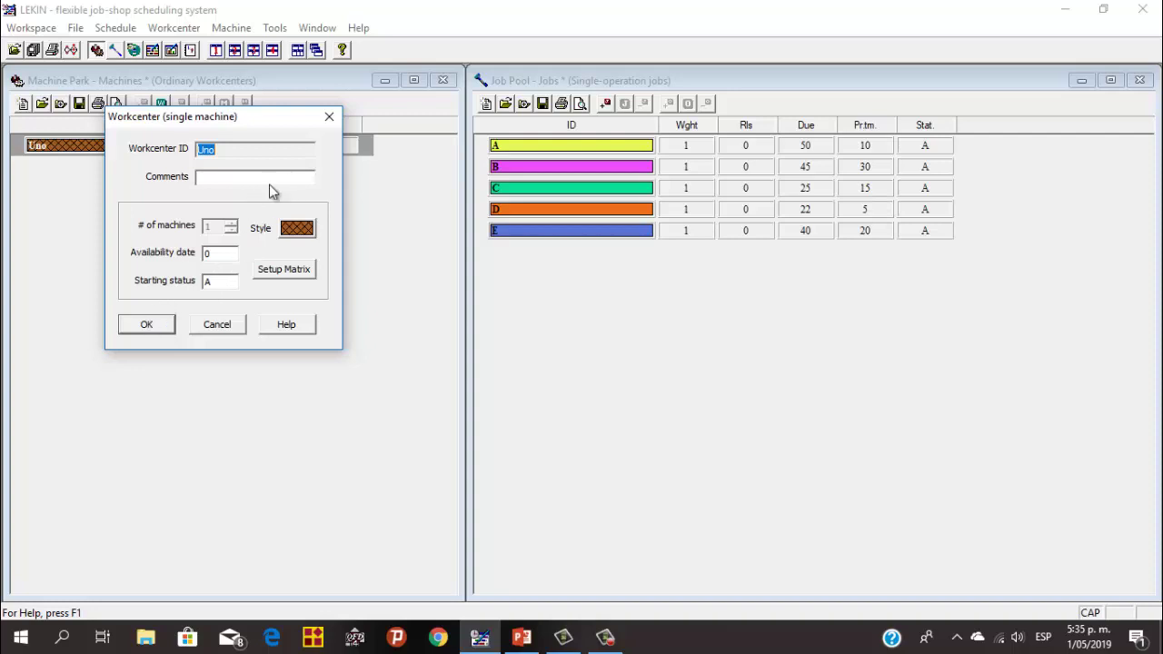
left_click(147, 328)
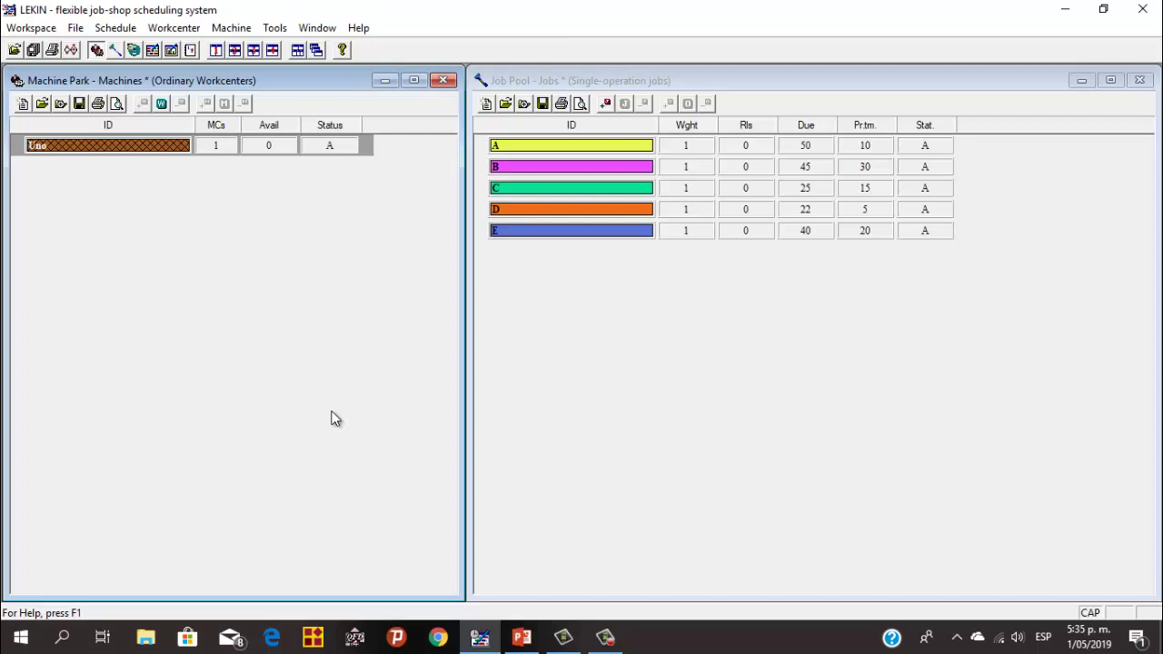
left_click(643, 365)
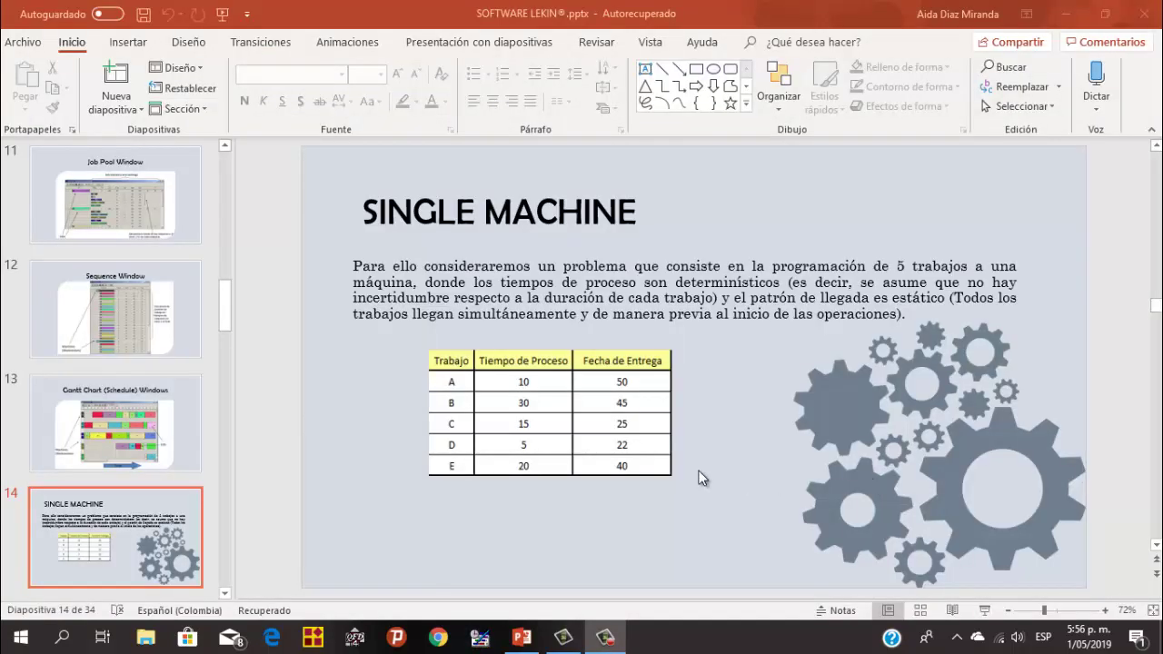
- Switch to LEKIN and create a new Single Machine framework with 5 jobs
left_click(478, 638)
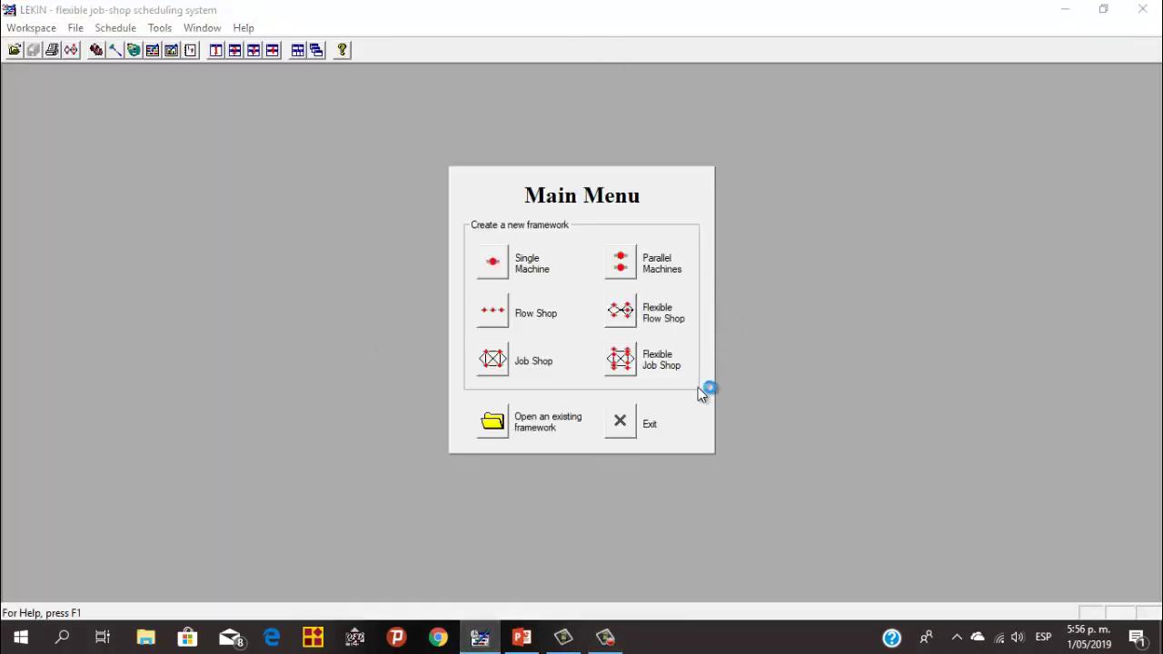
left_click(505, 269)
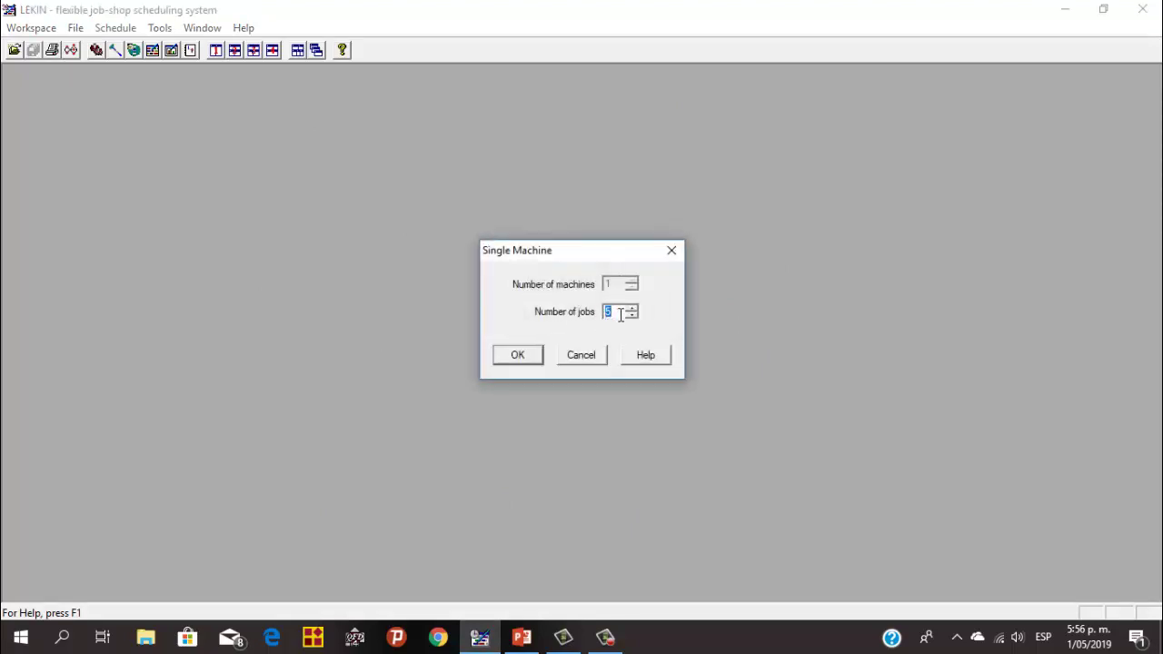
left_click(621, 316)
left_click(520, 358)
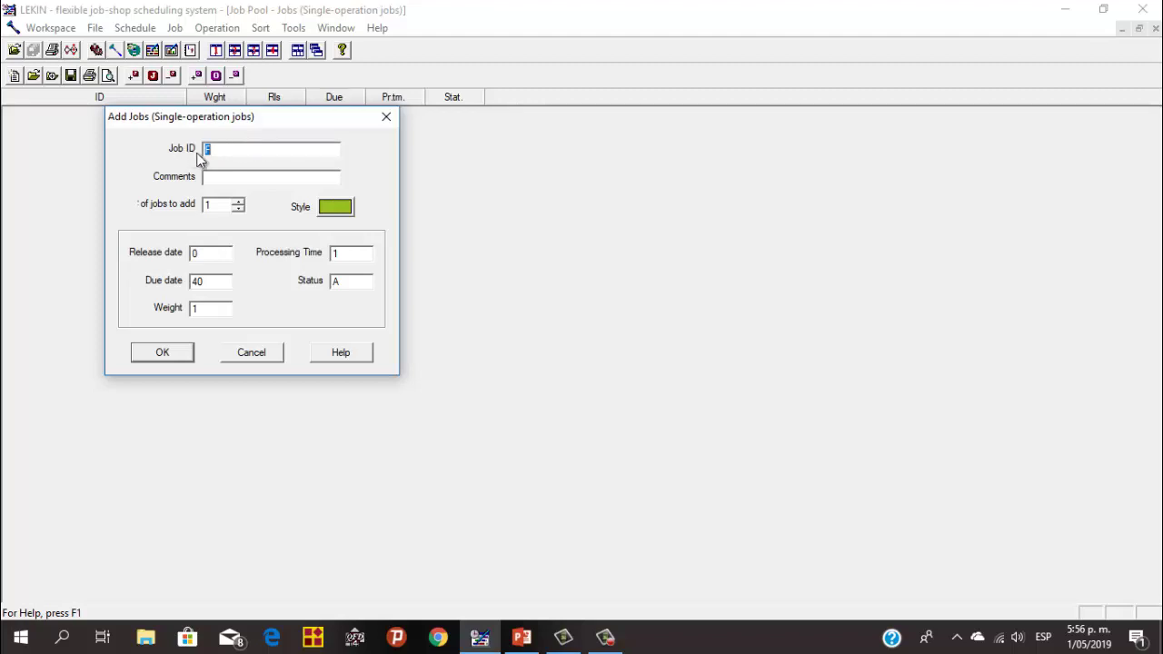
- Add the first job with ID A, processing time 10 and due date 50
key("BackSpace")
type("A")
left_click(352, 257)
type("0")
double_click(198, 282)
type("50")
left_click(161, 354)
- Add the second job with ID B, processing time 30 and due date 45
left_click(225, 149)
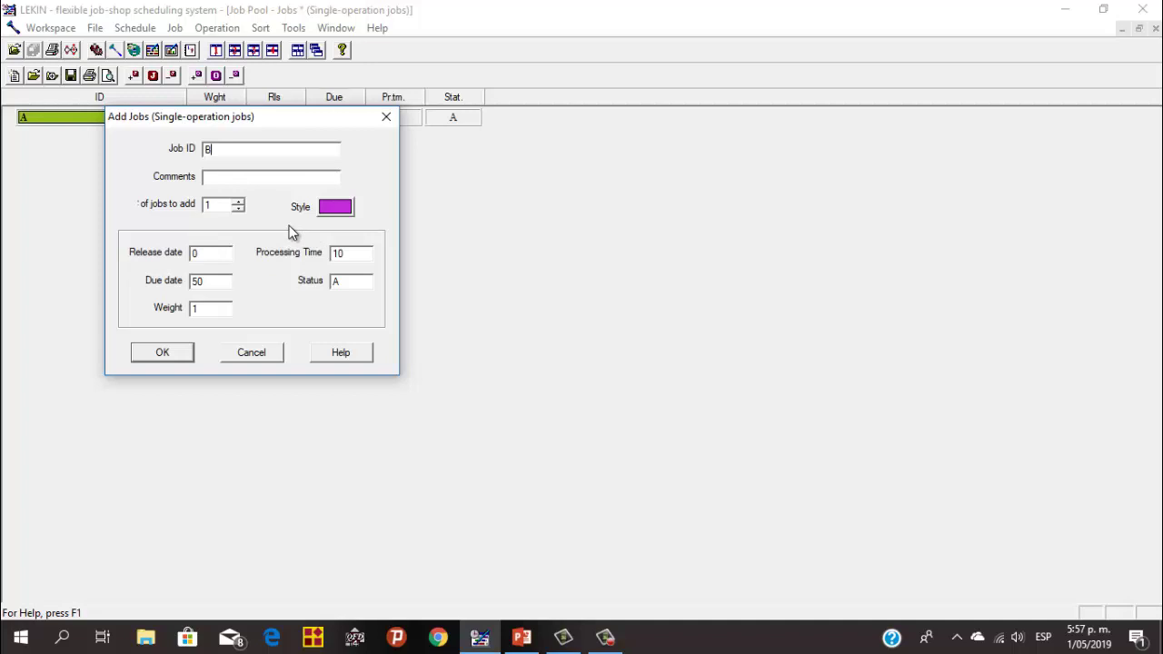
left_click(367, 255)
key("BackSpace")
key("BackSpace")
type("30")
key("BackSpace")
key("BackSpace")
type("45")
key("Return")
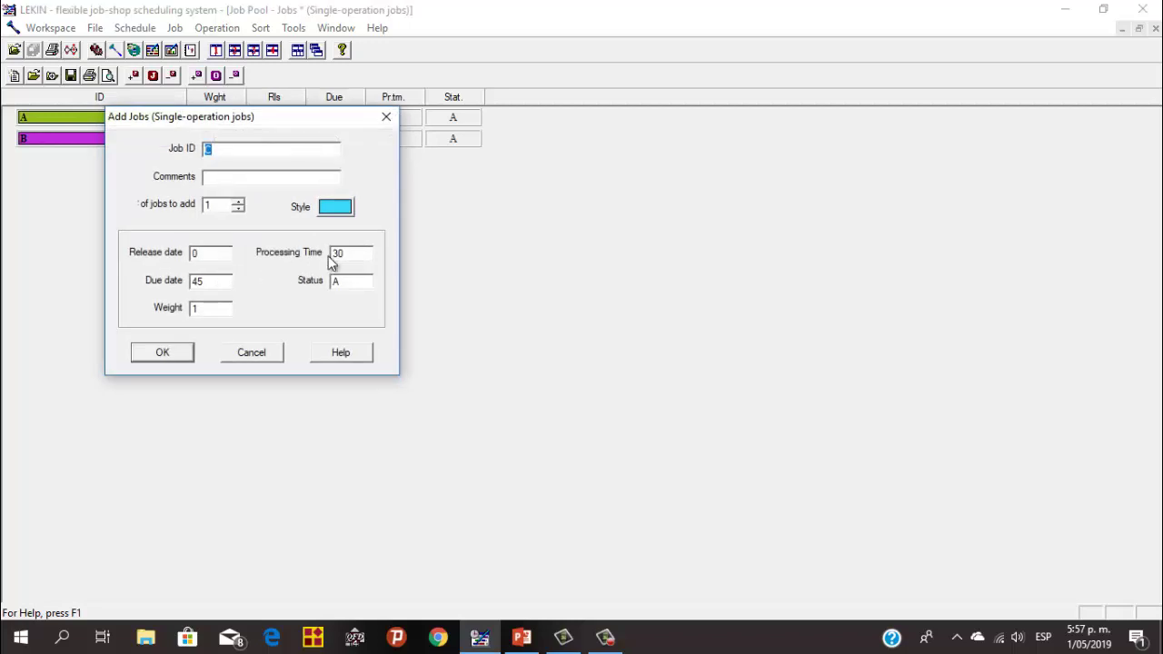
- Add the third job with ID C, processing time 15 and due date 25
left_click(356, 251)
key("BackSpace")
key("BackSpace")
type("15")
left_click(211, 283)
key("BackSpace")
type("25")
key("BackSpace")
key("BackSpace")
key("BackSpace")
type("25")
key("Return")
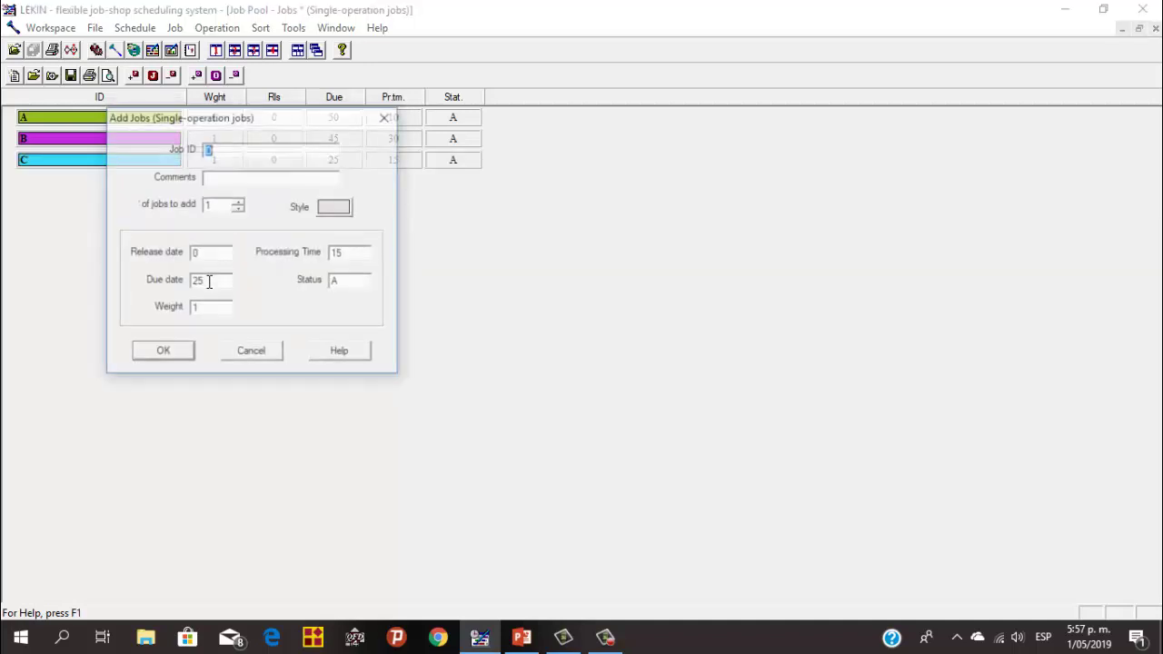
- Add the fourth job with ID D, processing time 5 and due date 22
double_click(336, 253)
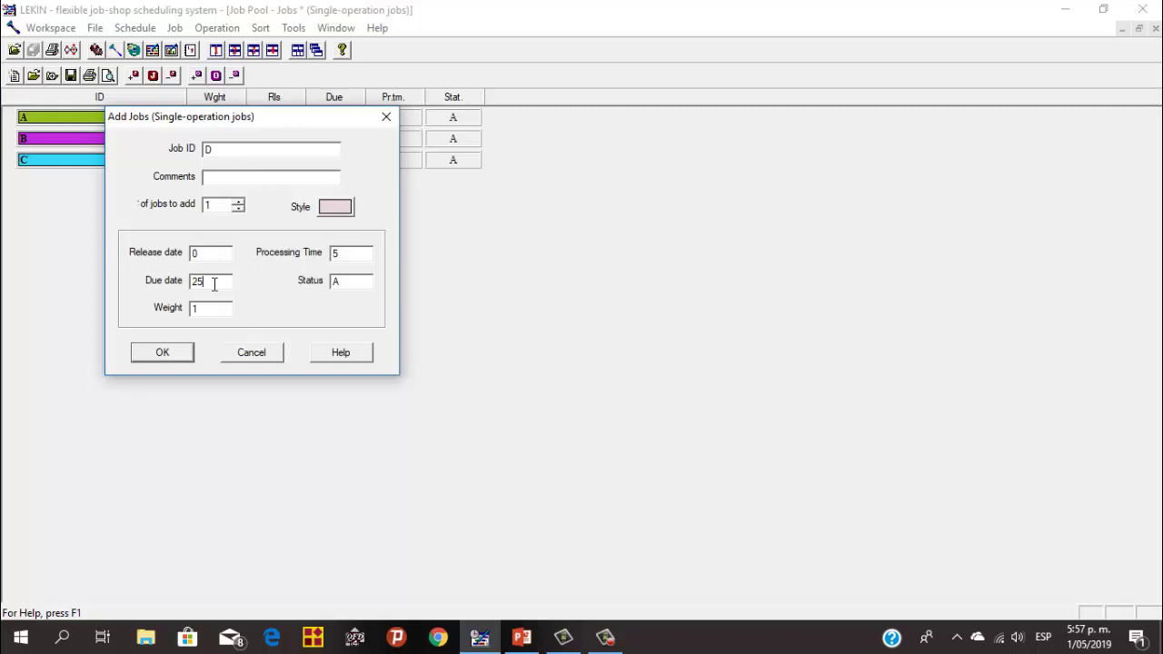
key("BackSpace")
type("2")
key("Return")
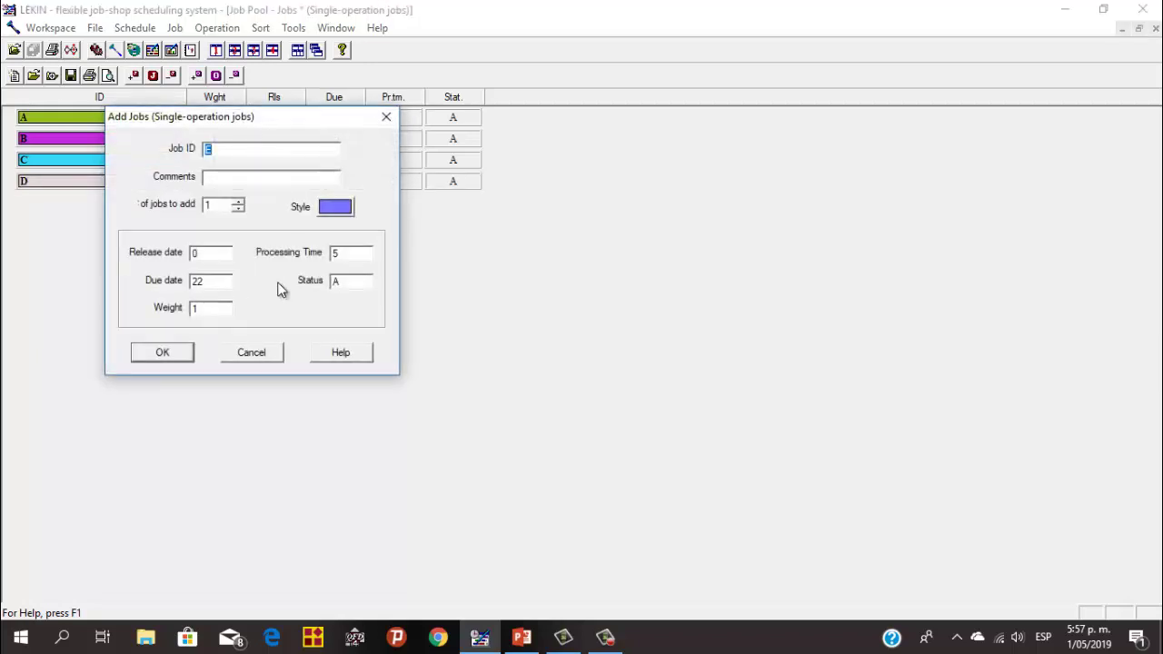
- Add the fifth job with ID E, processing time 20 and due date 40
left_click(345, 257)
key("BackSpace")
type("20")
left_click(211, 279)
key("BackSpace")
key("BackSpace")
type("40")
key("Return")
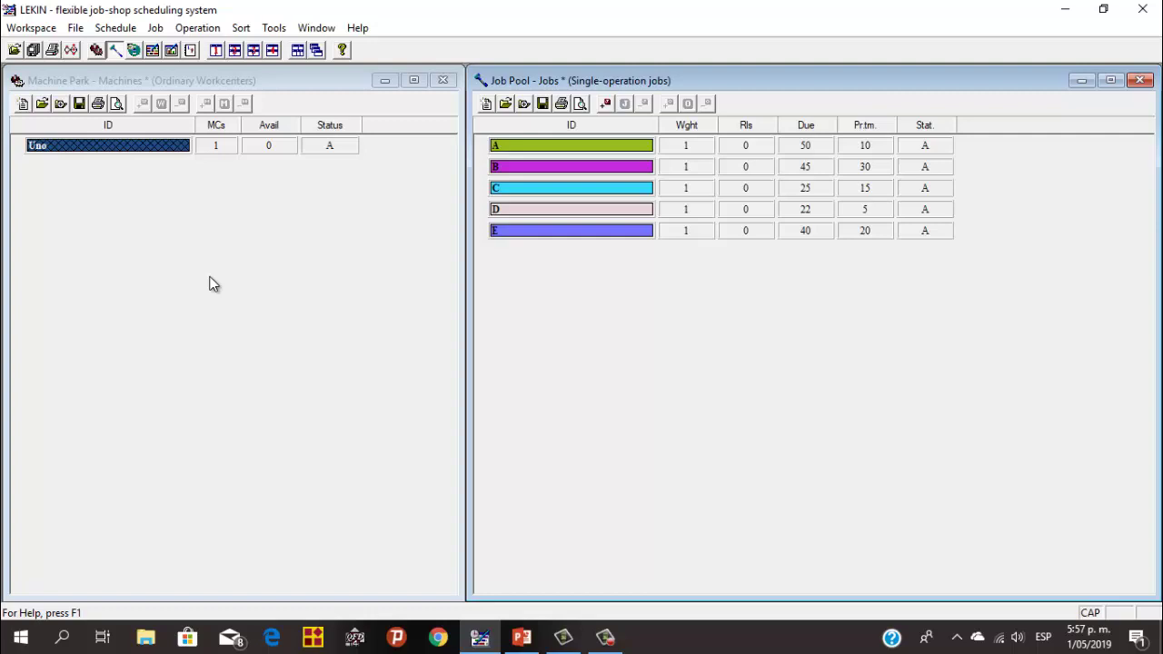
- Review the availability date and starting status of workcenter Uno and accept the settings
left_click(152, 151)
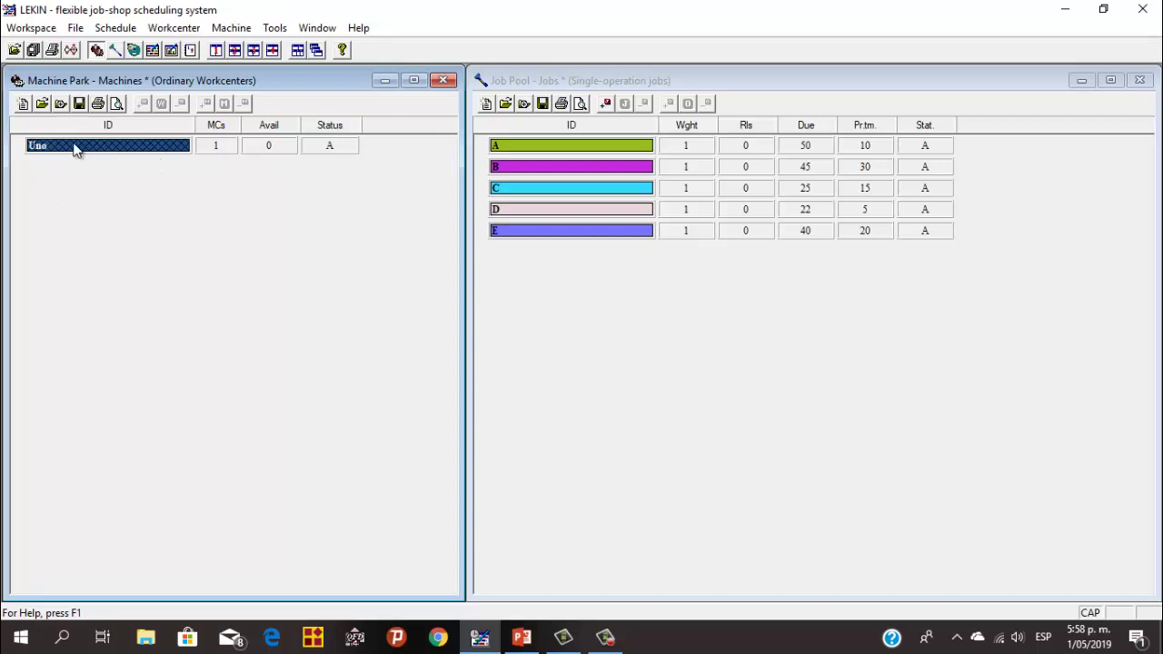
double_click(329, 150)
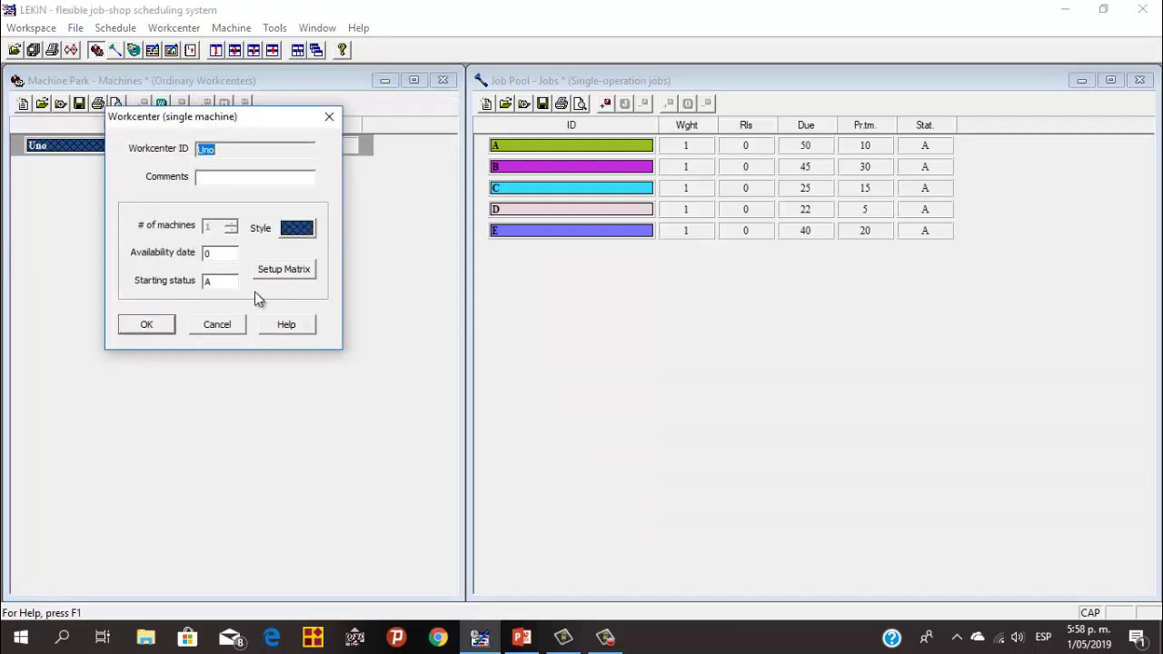
left_click(213, 282)
left_click(146, 325)
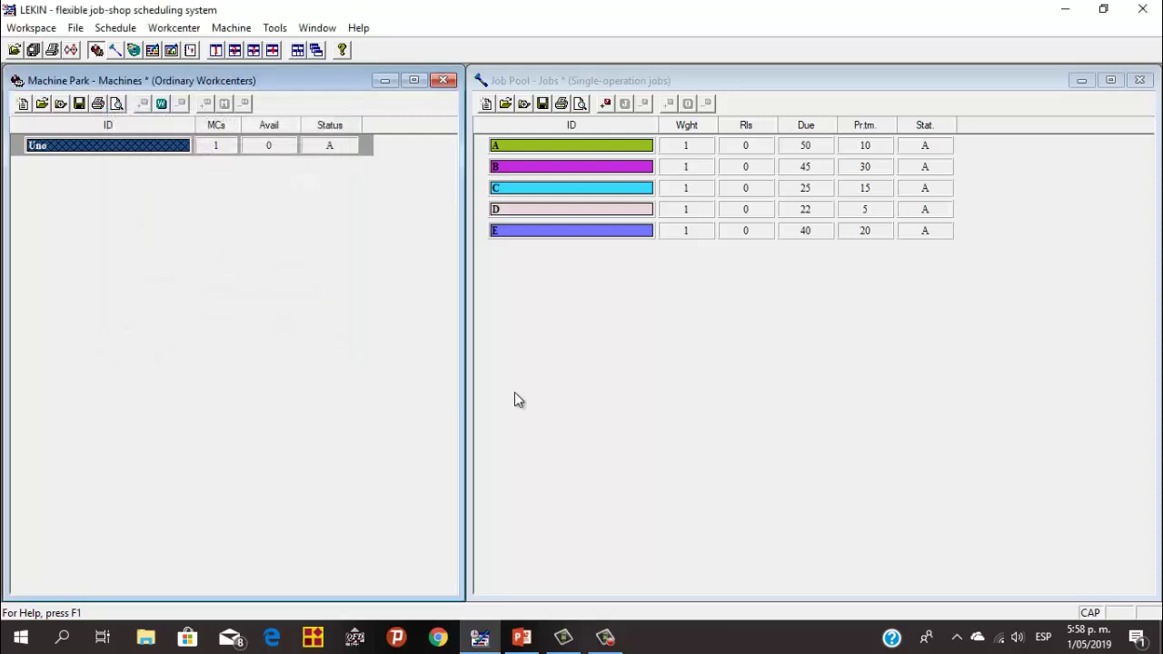
- Schedule the jobs with the ATCS dispatching rule, using K1 = 1 and K2 = 1
left_click(552, 324)
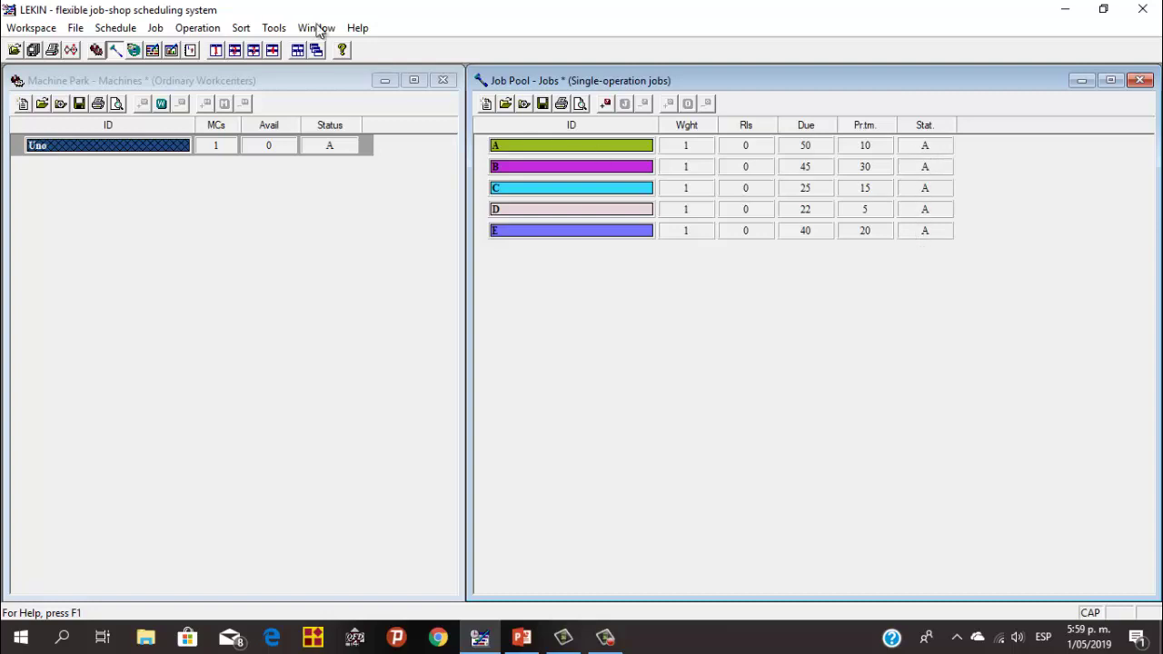
left_click(138, 30)
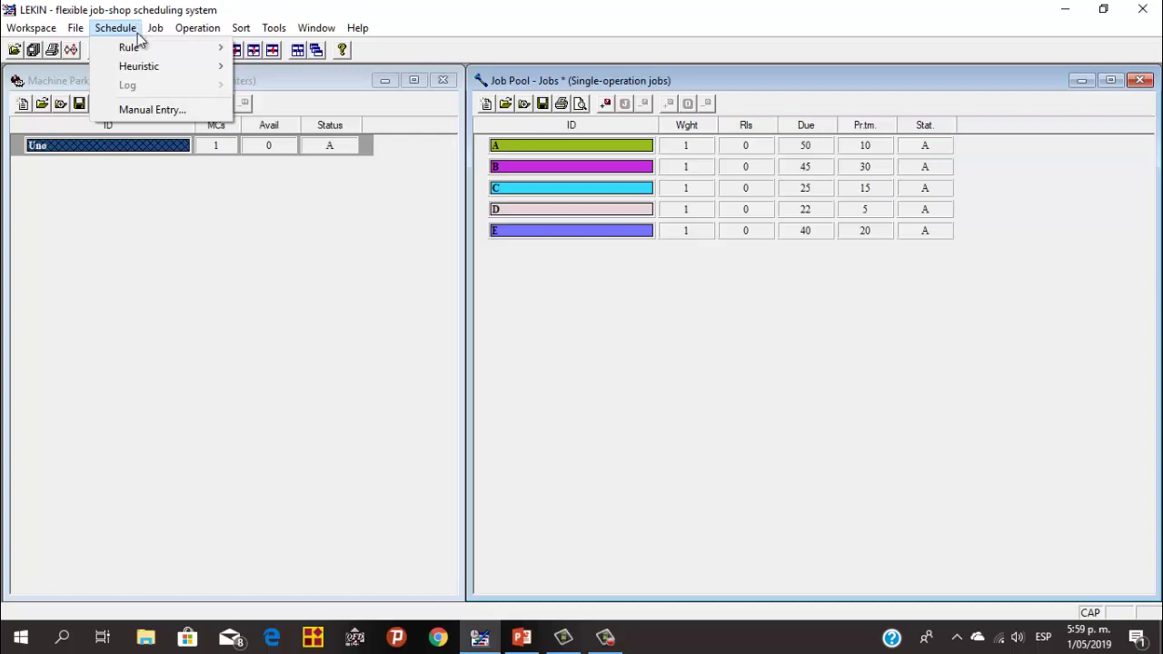
mouse_move(155, 28)
mouse_move(115, 28)
mouse_move(117, 49)
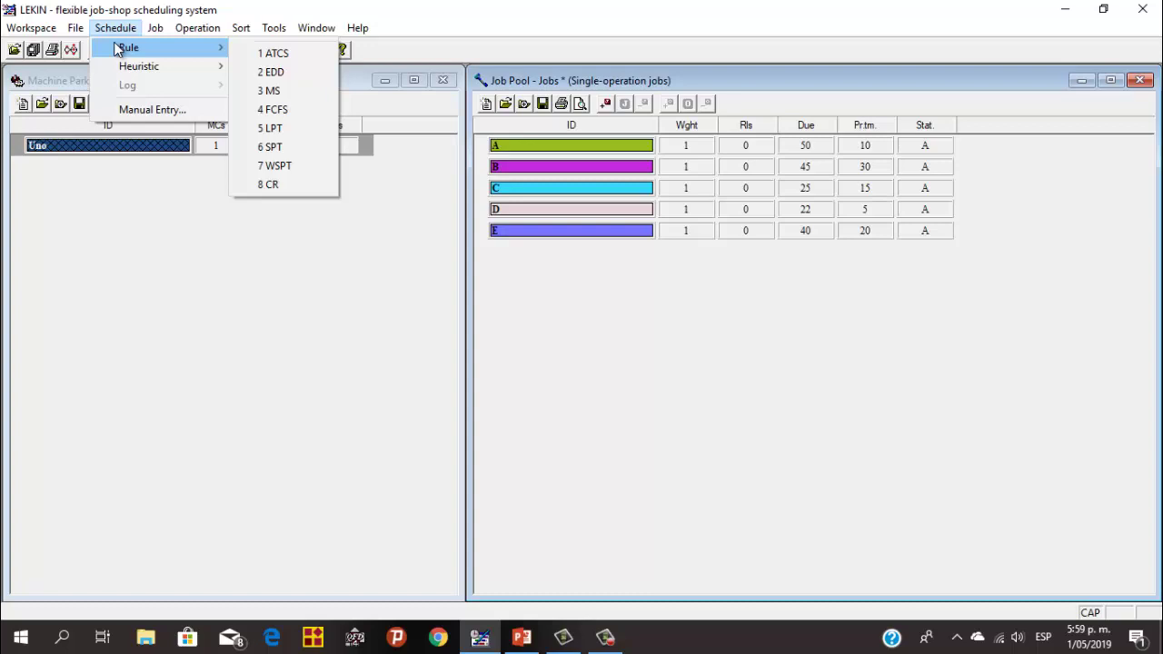
left_click(278, 54)
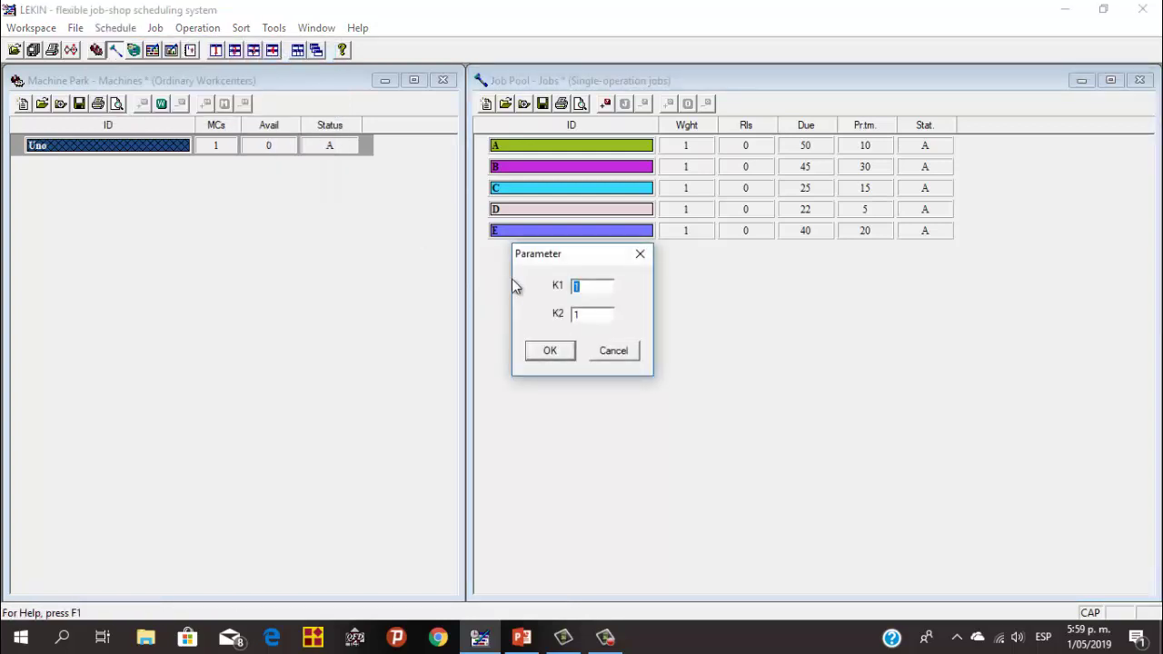
left_click(599, 287)
left_click(570, 353)
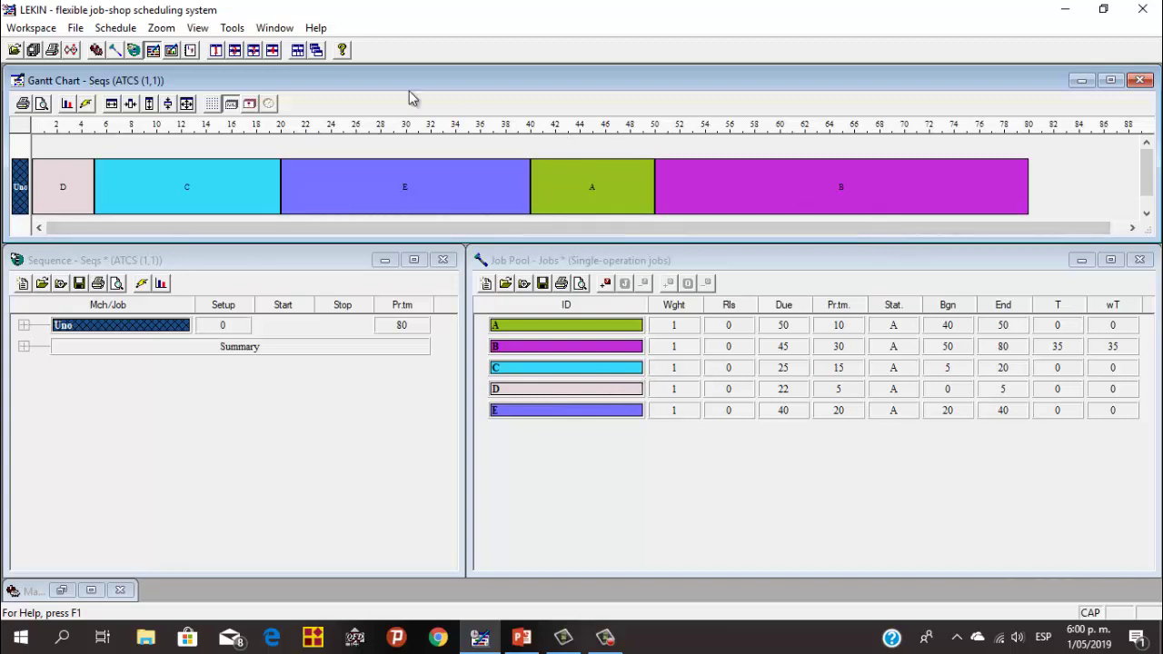
- Schedule the five jobs with the EDD (Earliest Due Date) dispatching rule
left_click(125, 28)
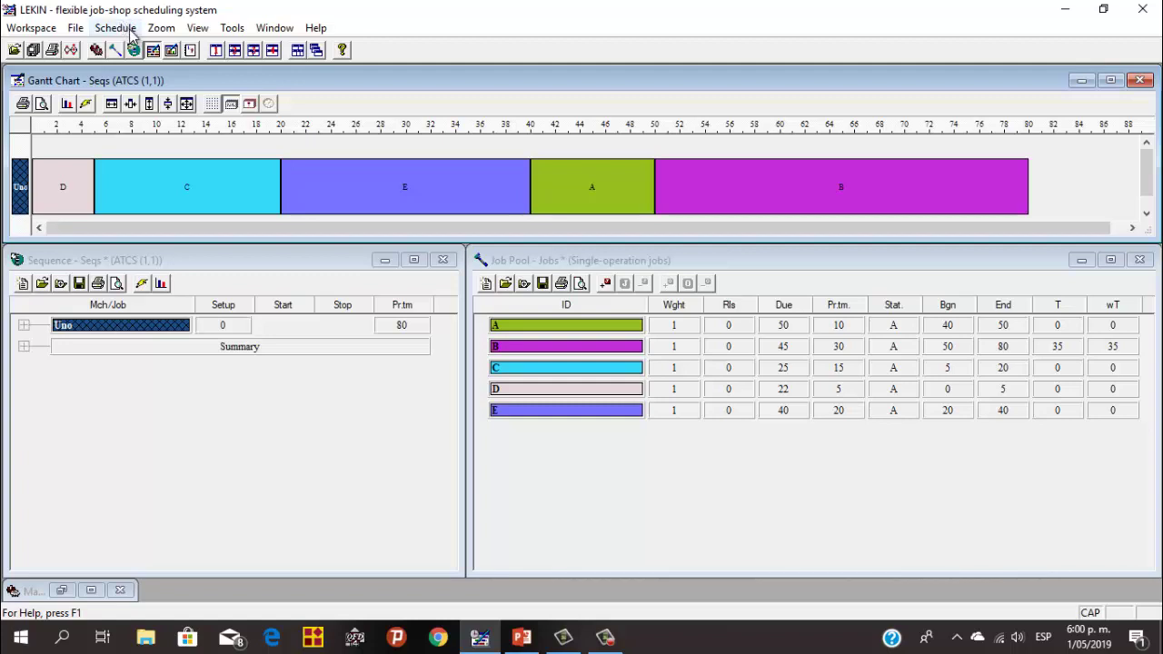
mouse_move(161, 28)
mouse_move(125, 31)
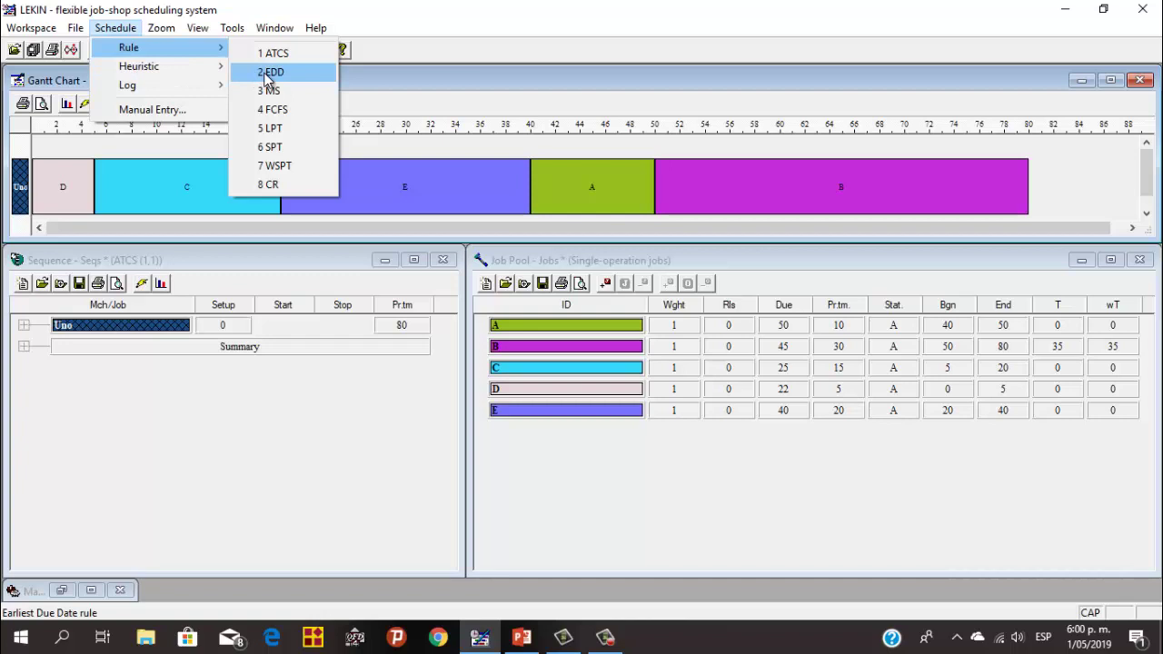
left_click(269, 73)
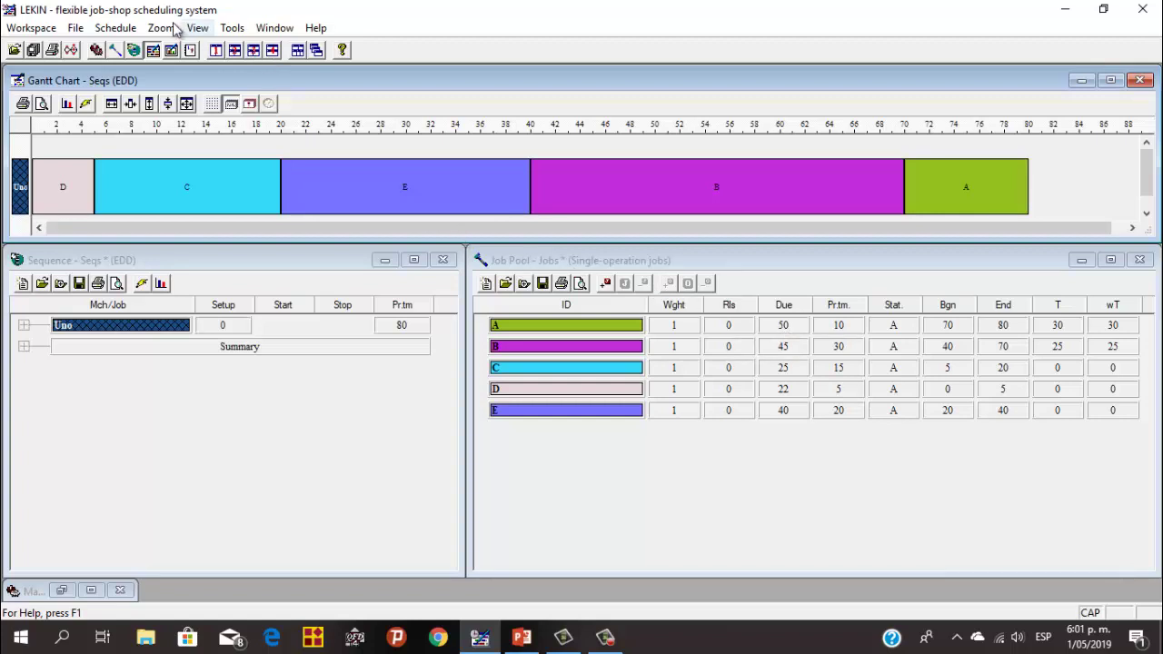
- Schedule the five jobs with the MS dispatching rule
left_click(133, 30)
mouse_move(137, 47)
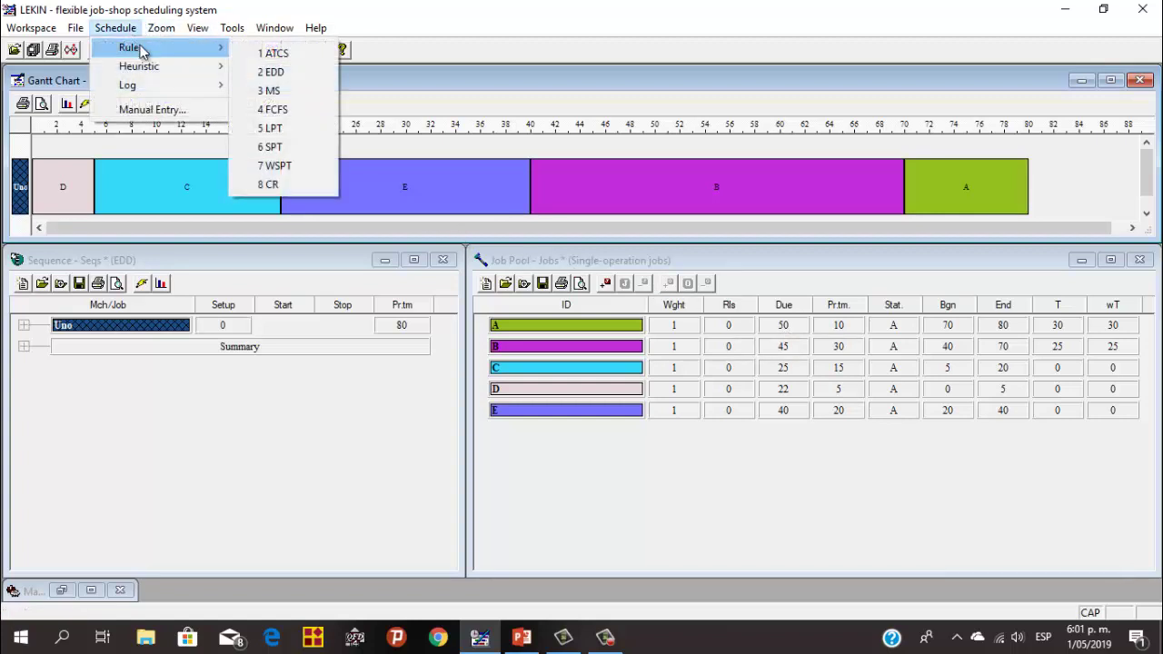
left_click(271, 91)
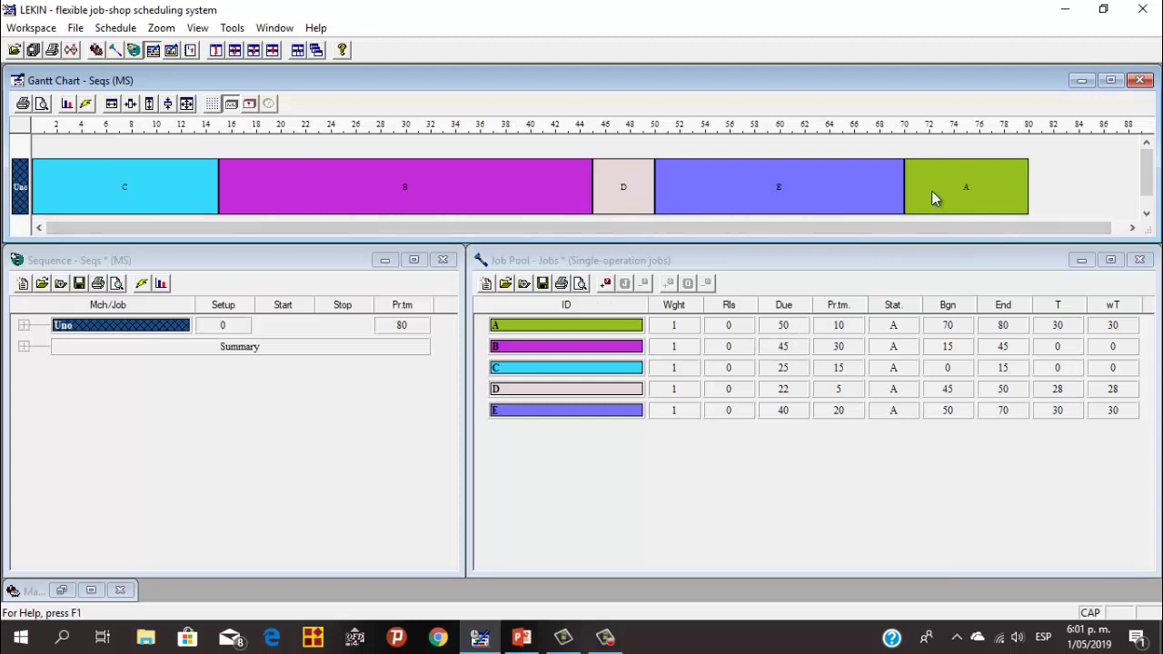
- Schedule the five jobs with the FCFS dispatching rule
left_click(110, 28)
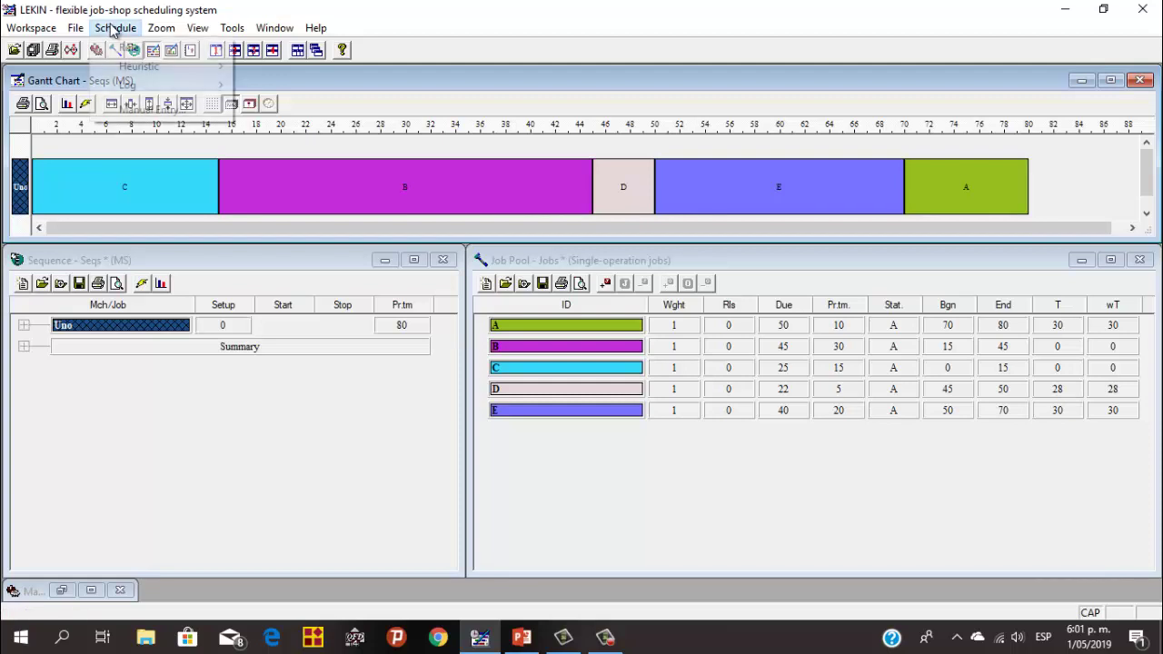
mouse_move(132, 47)
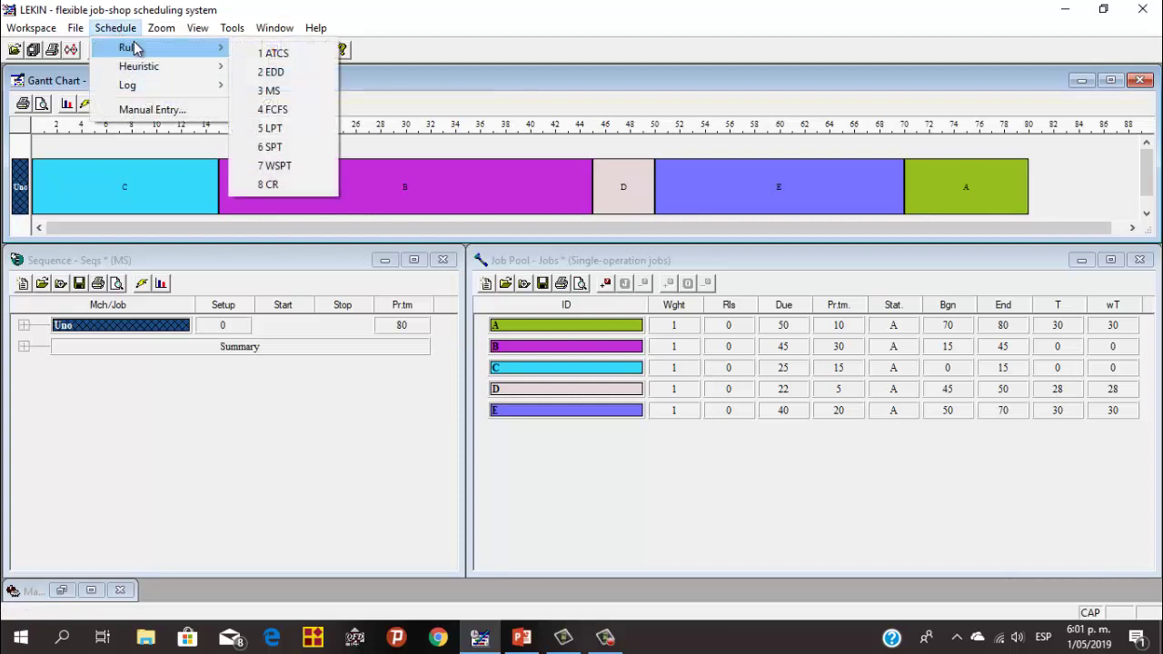
left_click(274, 109)
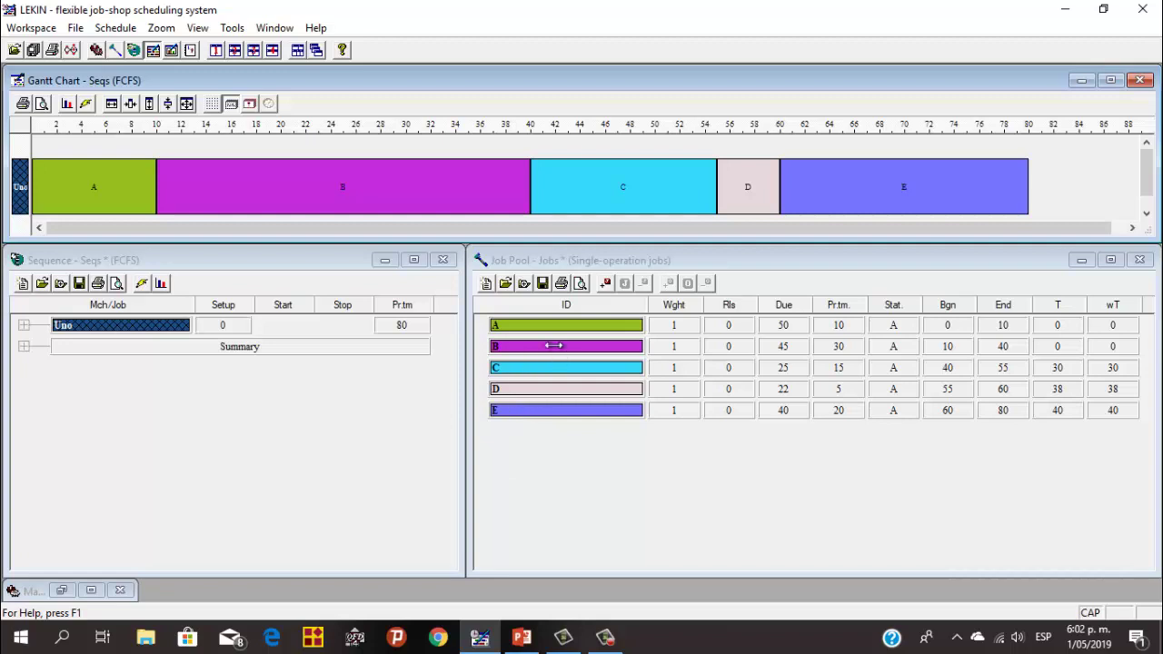
- Schedule the five jobs with the LPT dispatching rule
left_click(115, 27)
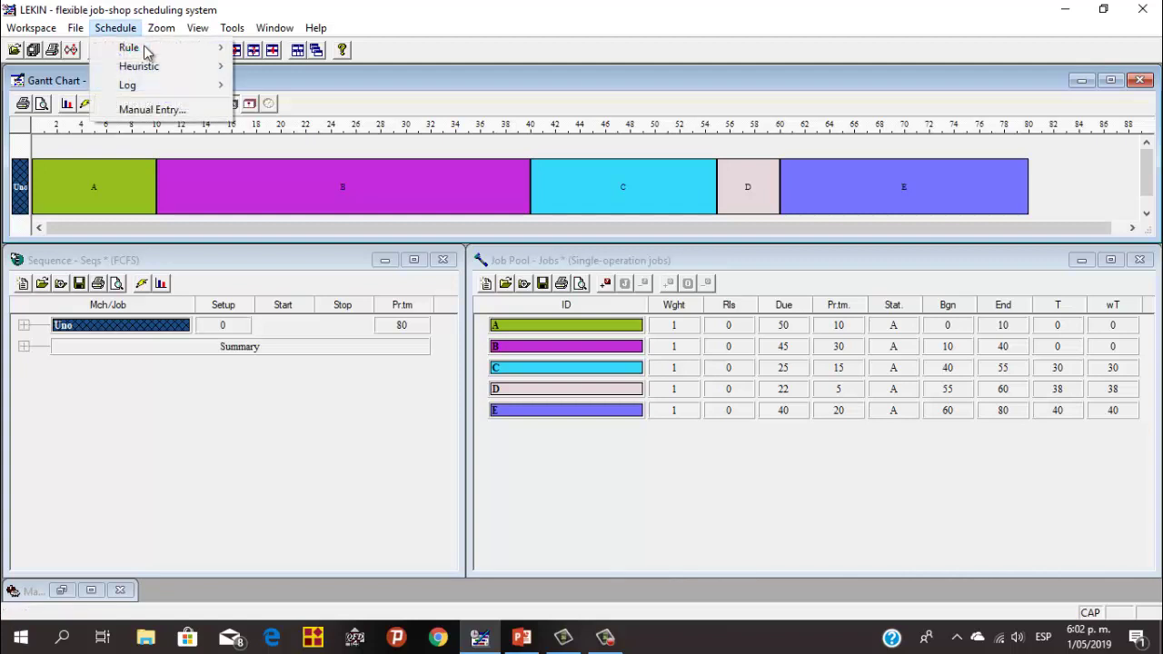
mouse_move(172, 49)
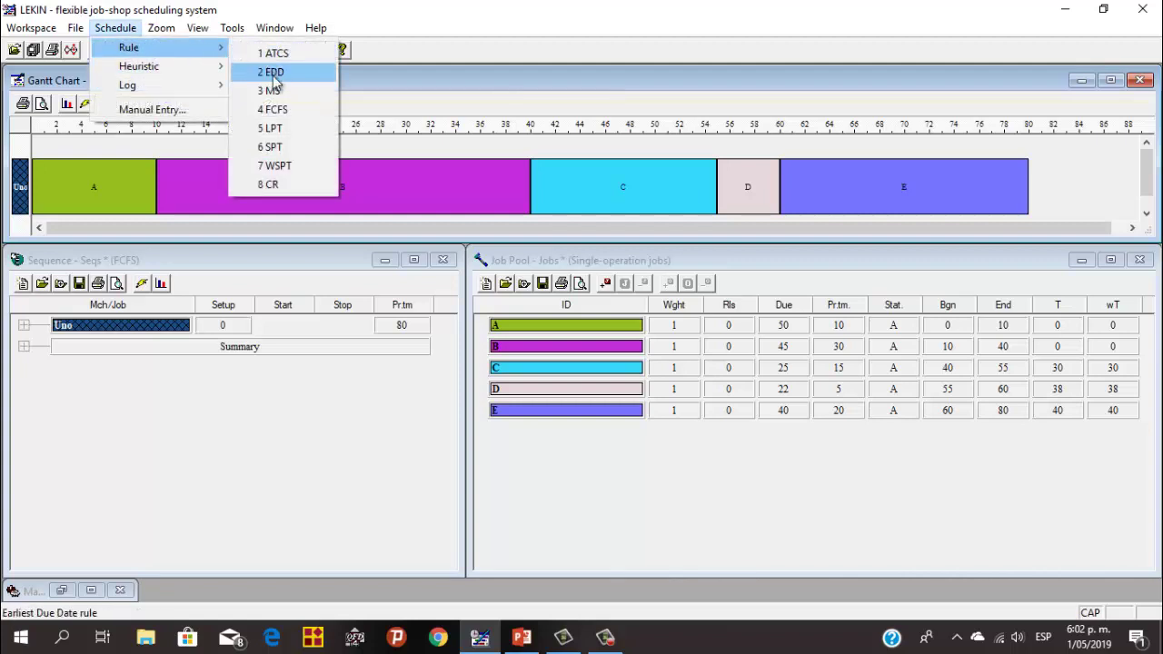
left_click(282, 131)
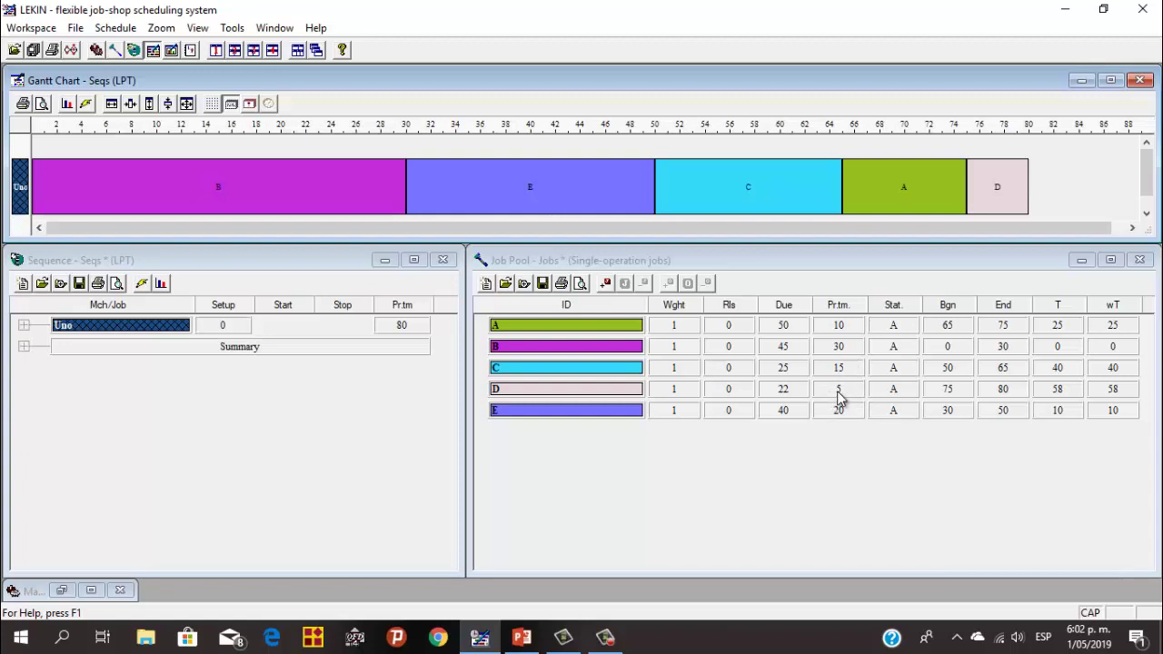
- Schedule the five jobs with the SPT dispatching rule
left_click(137, 32)
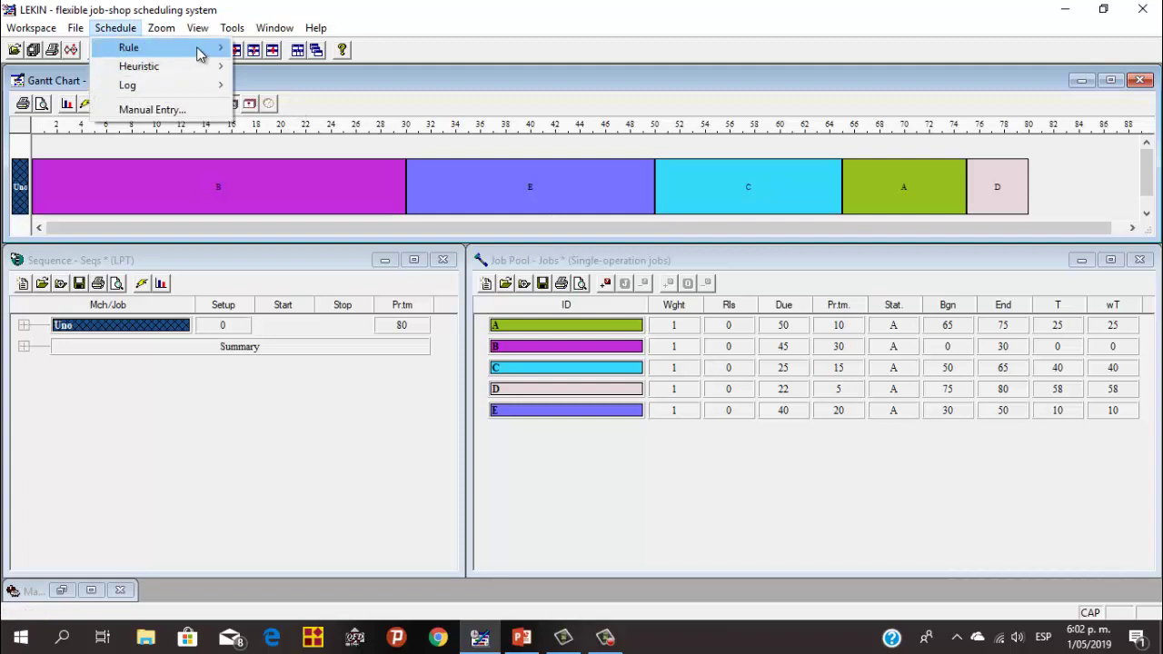
mouse_move(197, 49)
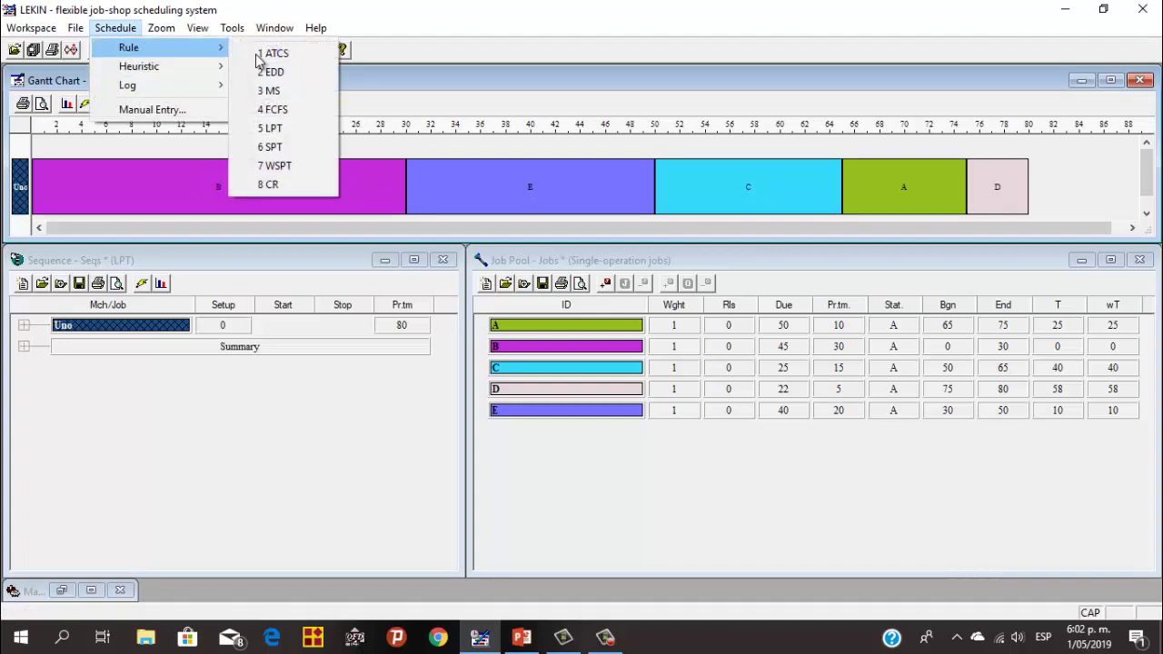
left_click(286, 147)
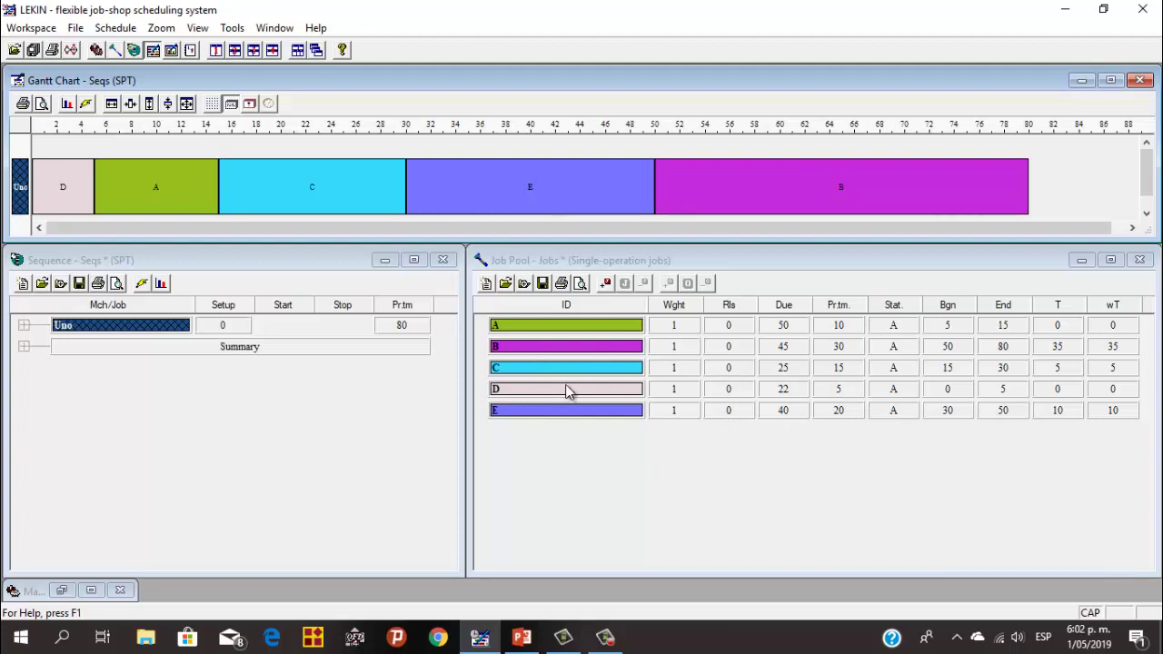
- Schedule the five jobs with the WSPT dispatching rule
left_click(116, 29)
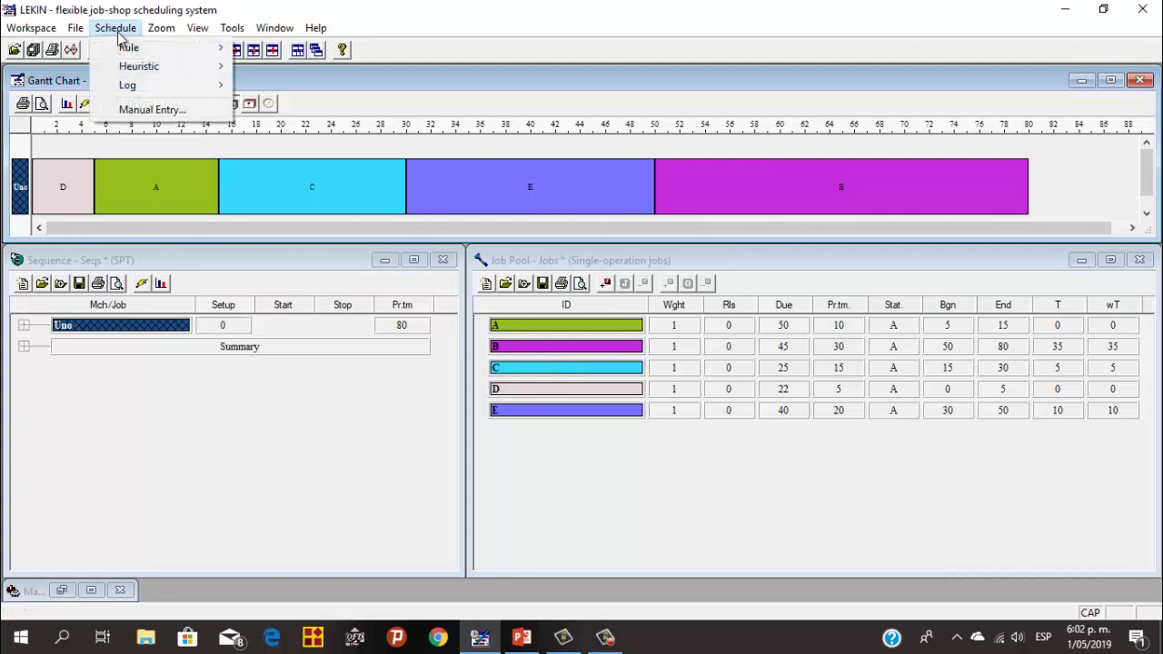
mouse_move(169, 50)
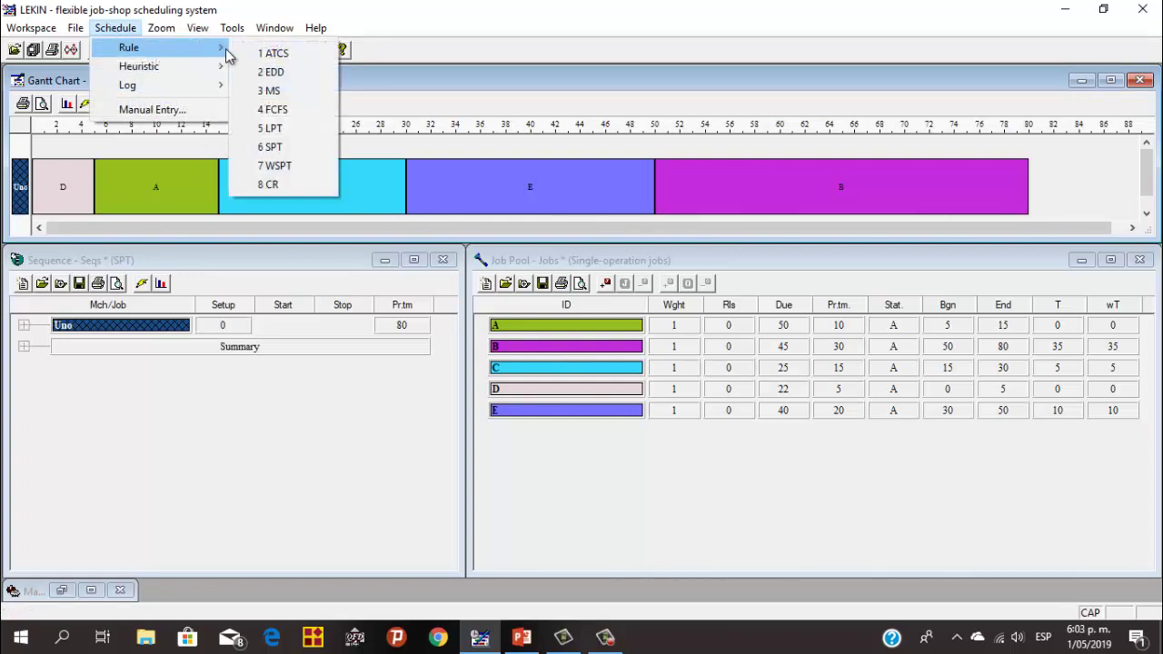
left_click(275, 165)
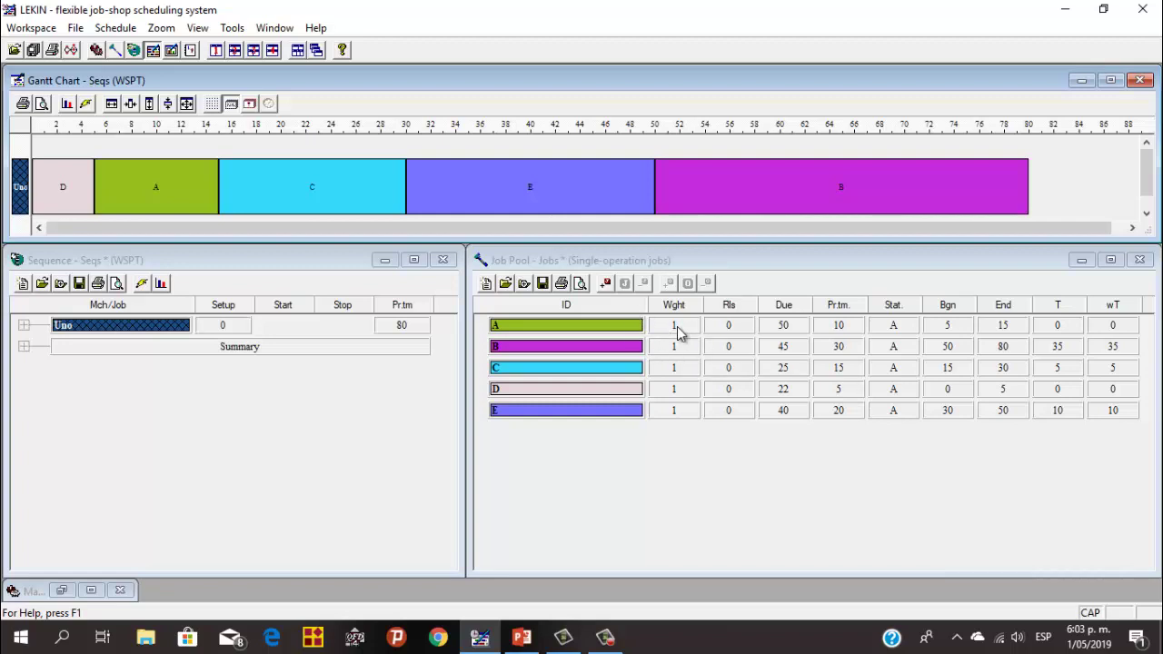
- Check the weight setting in job A's details and close them without changes
double_click(677, 326)
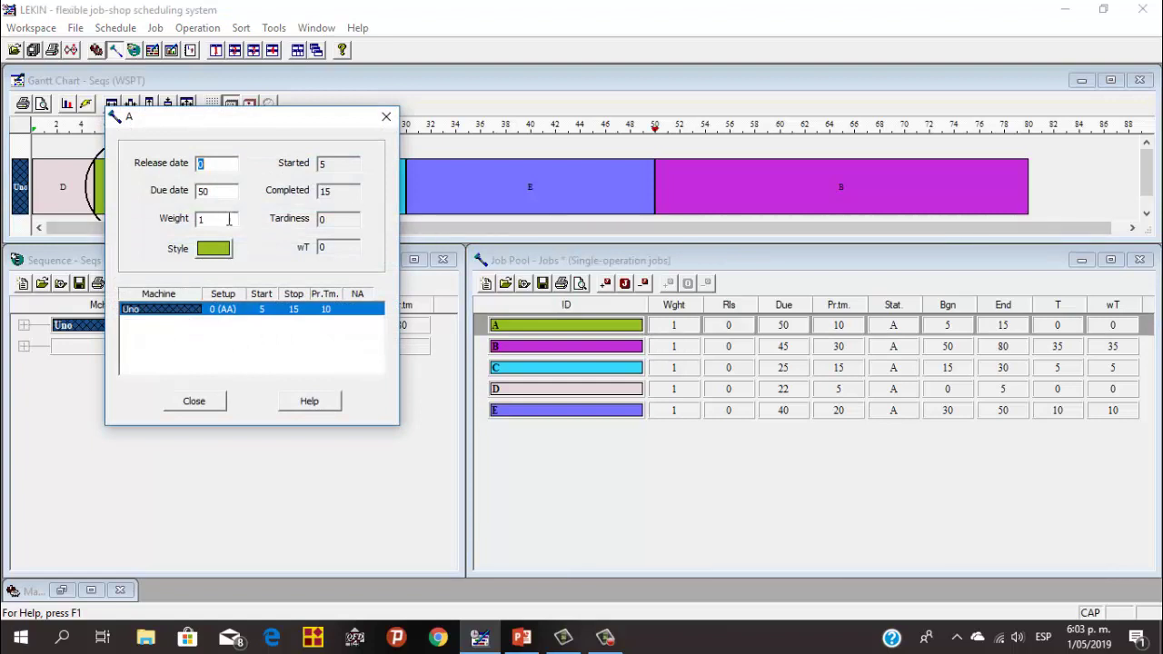
left_click(225, 219)
left_click(386, 117)
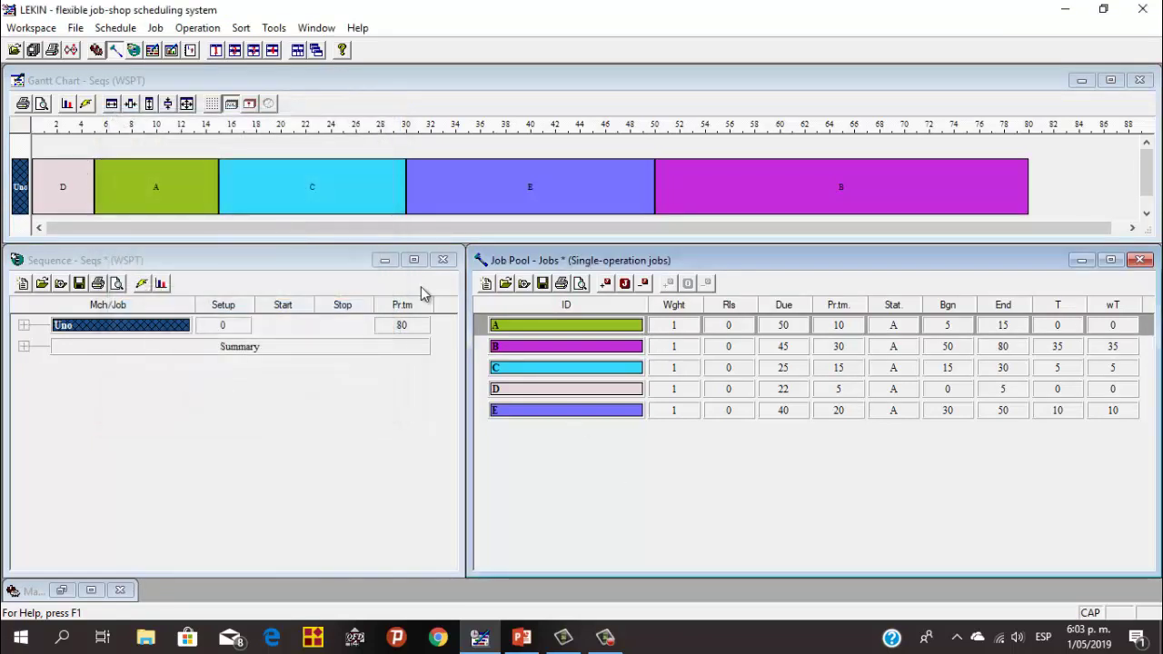
- Schedule the five jobs with the CR dispatching rule
left_click(116, 28)
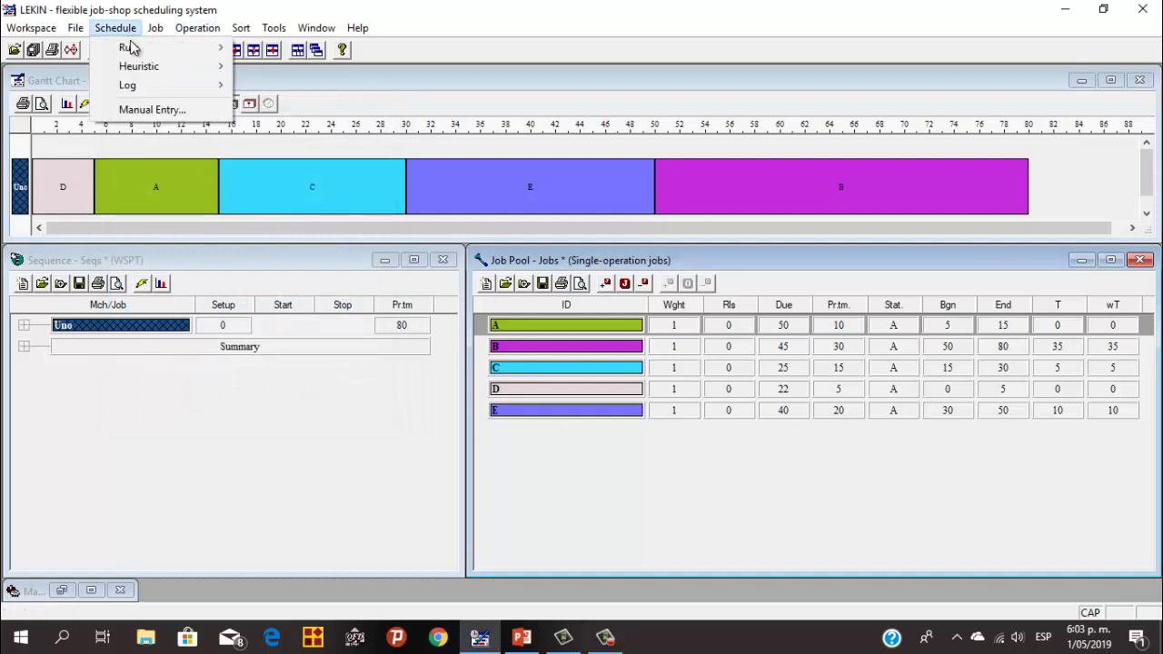
mouse_move(132, 47)
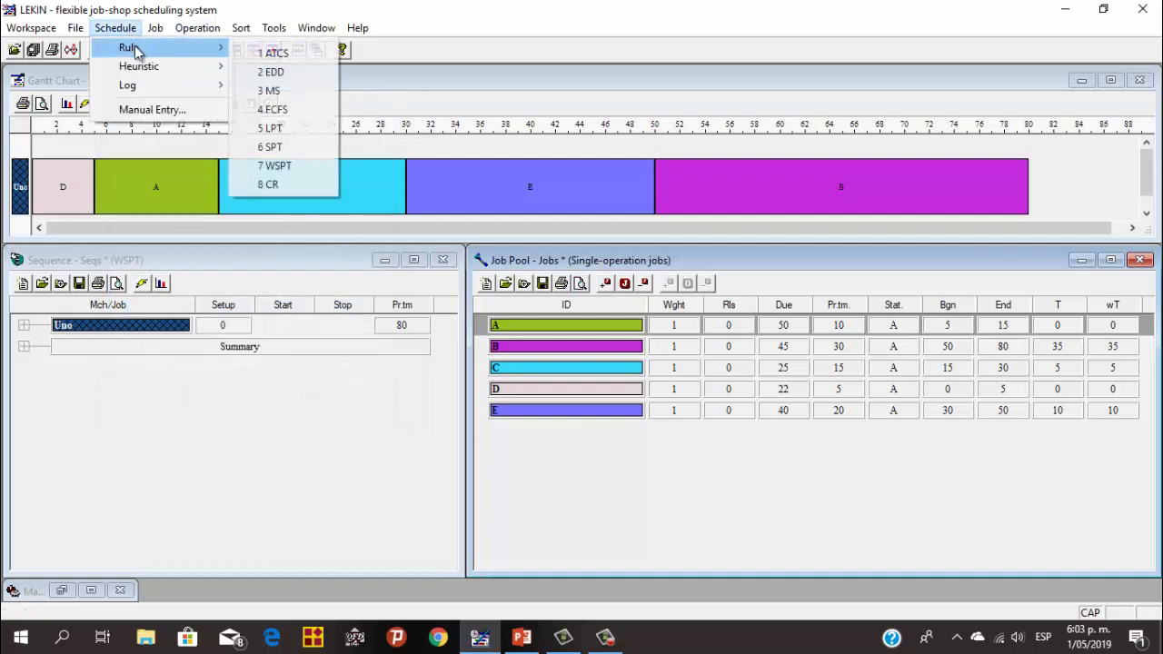
left_click(268, 185)
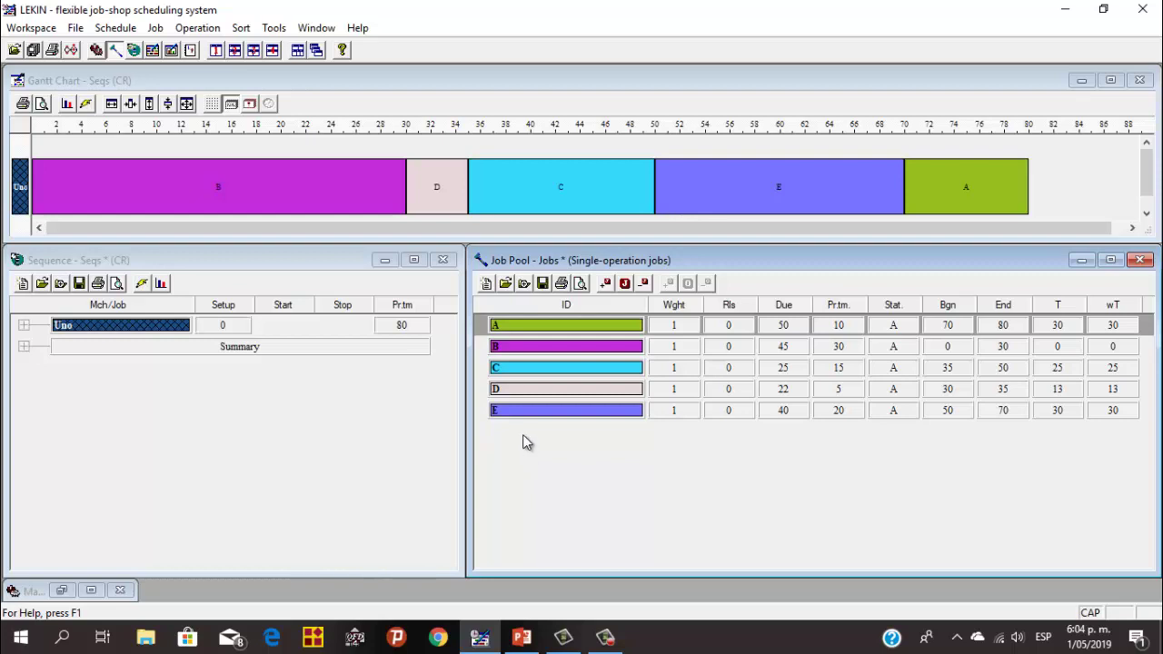
- Review the logged schedules and the manual sequence entry for machine Uno, closing the entry without changes
left_click(495, 349)
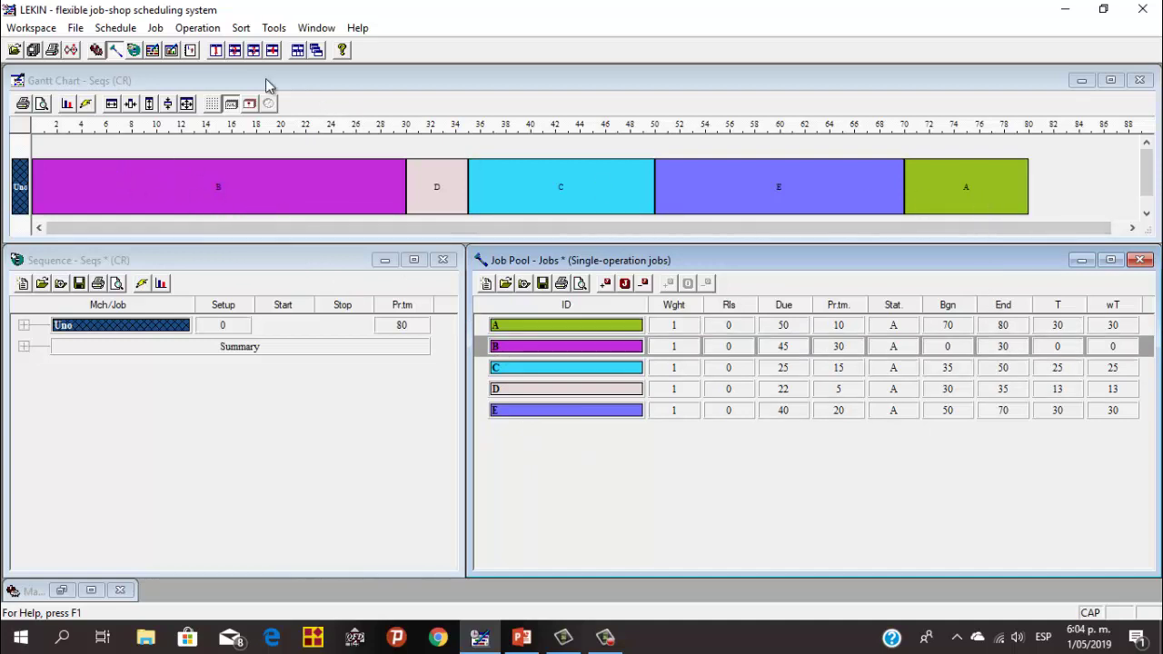
left_click(115, 27)
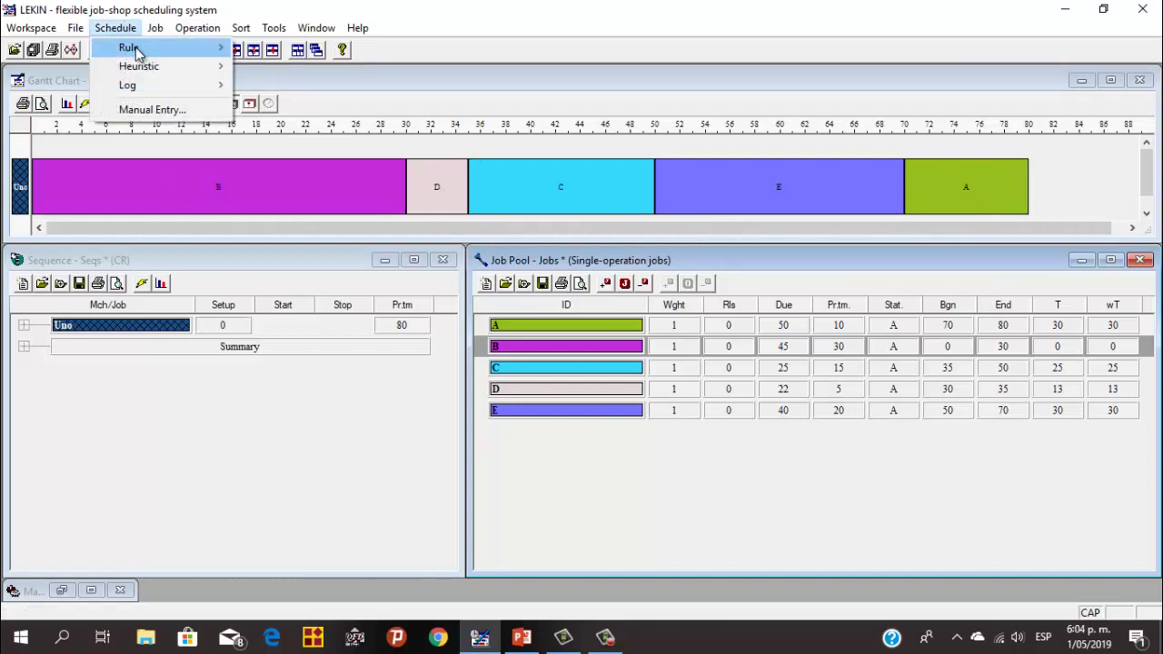
mouse_move(147, 72)
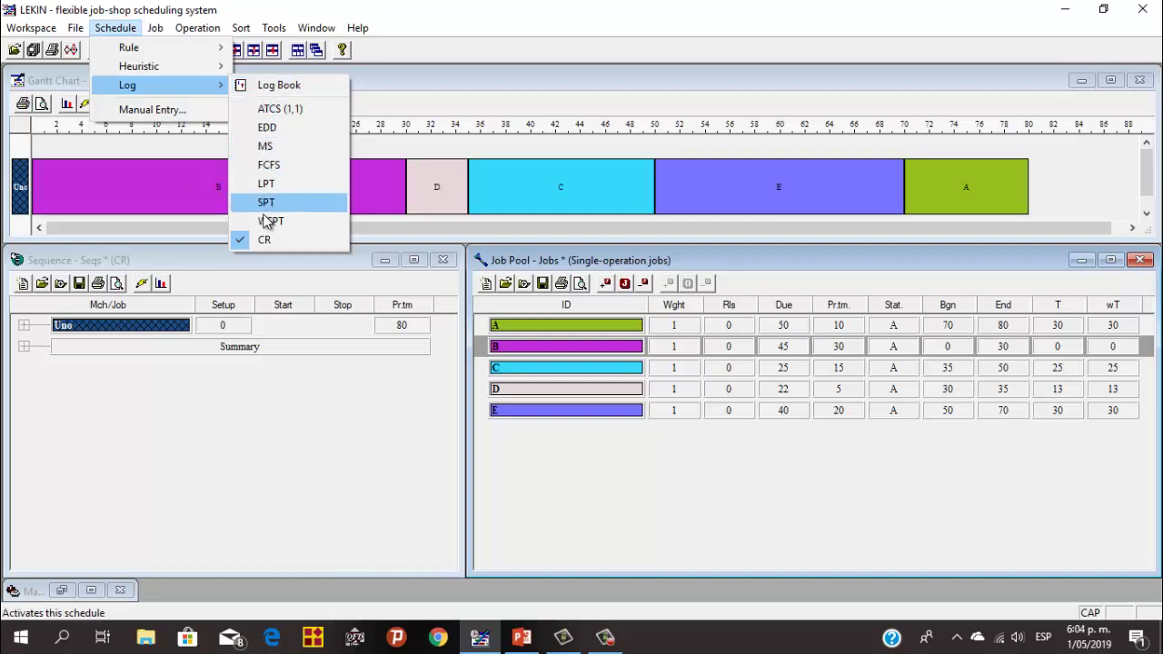
left_click(172, 109)
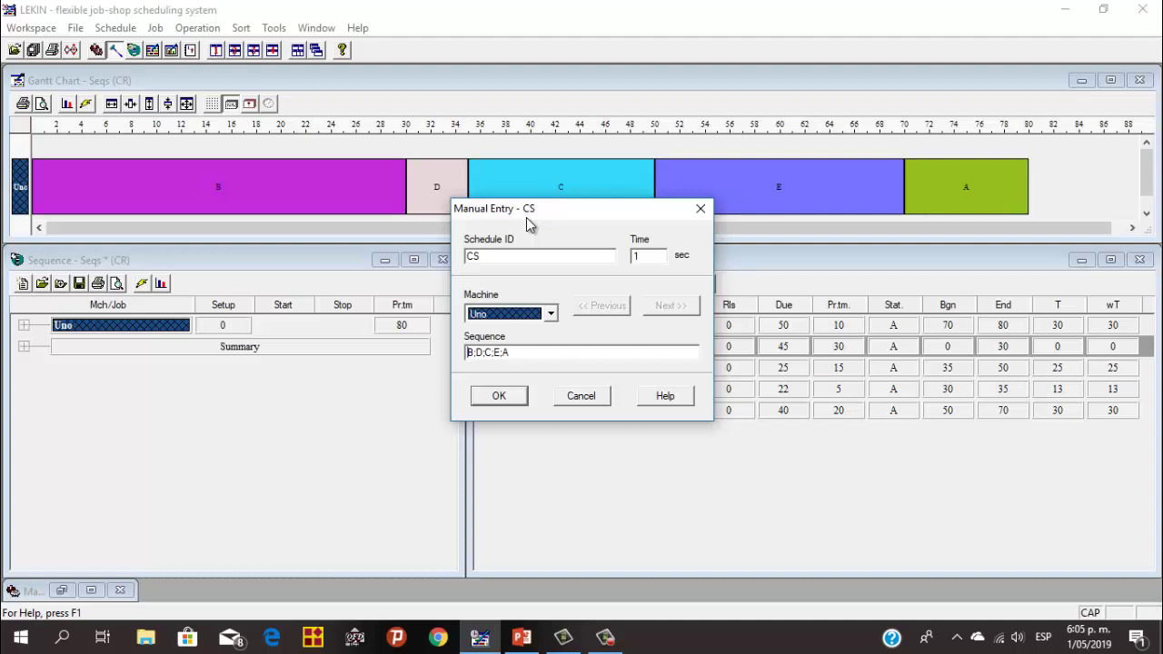
left_click(523, 354)
left_click(700, 209)
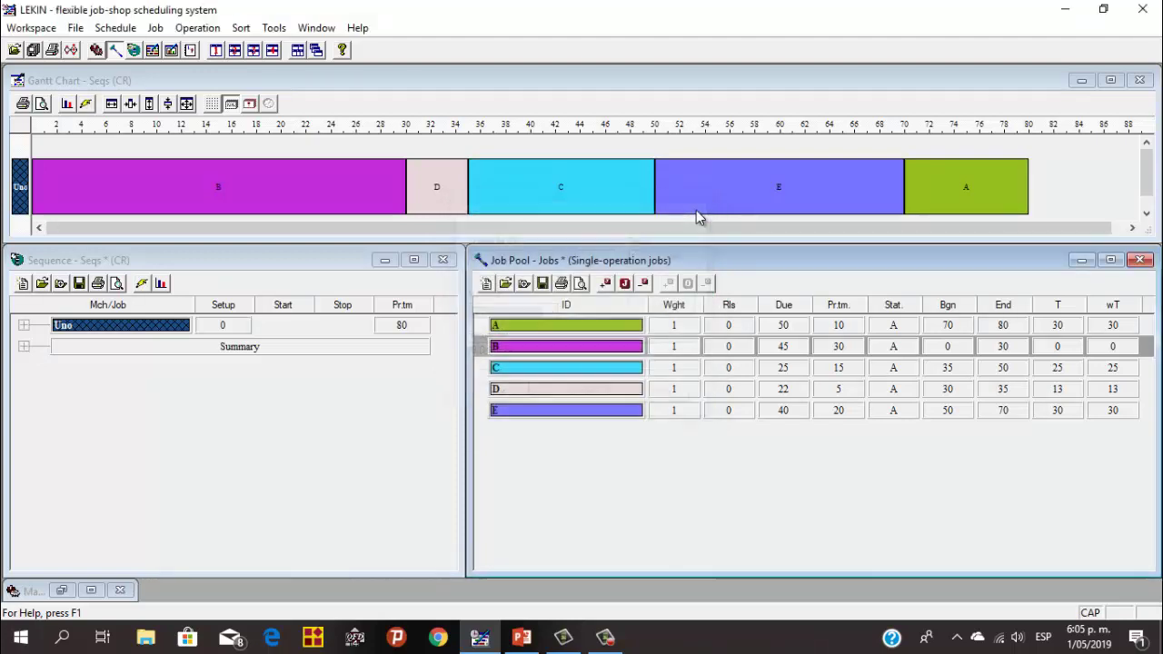
- Create an objective chart comparing the logged schedules on Makespan only and maximize the chart
left_click(274, 28)
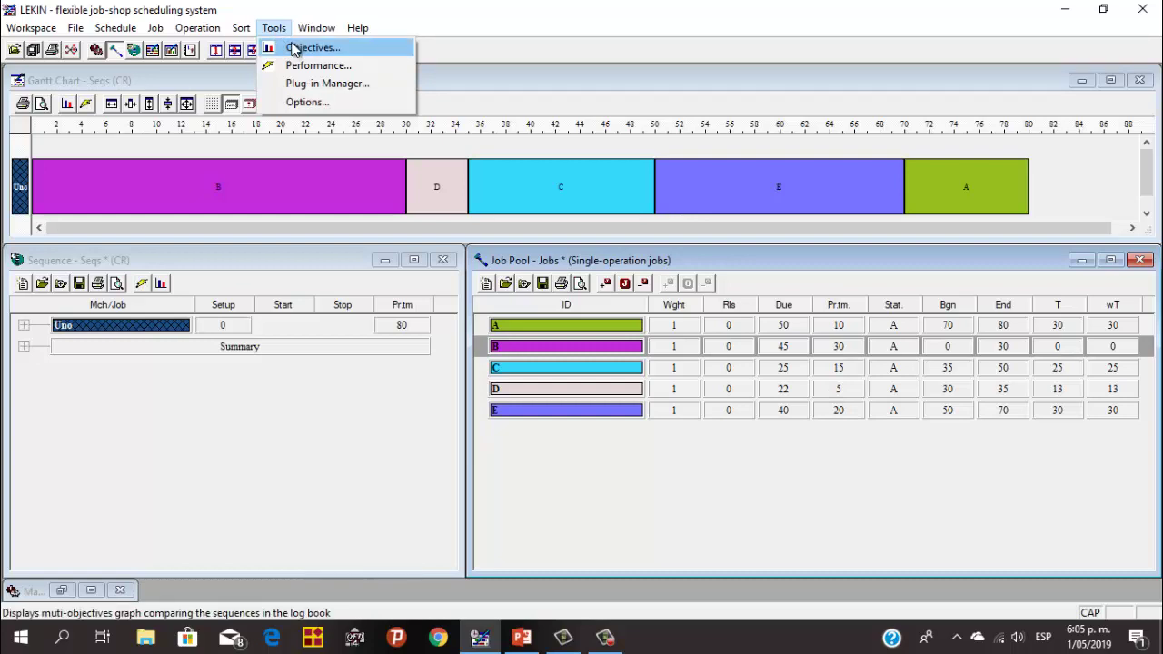
left_click(293, 50)
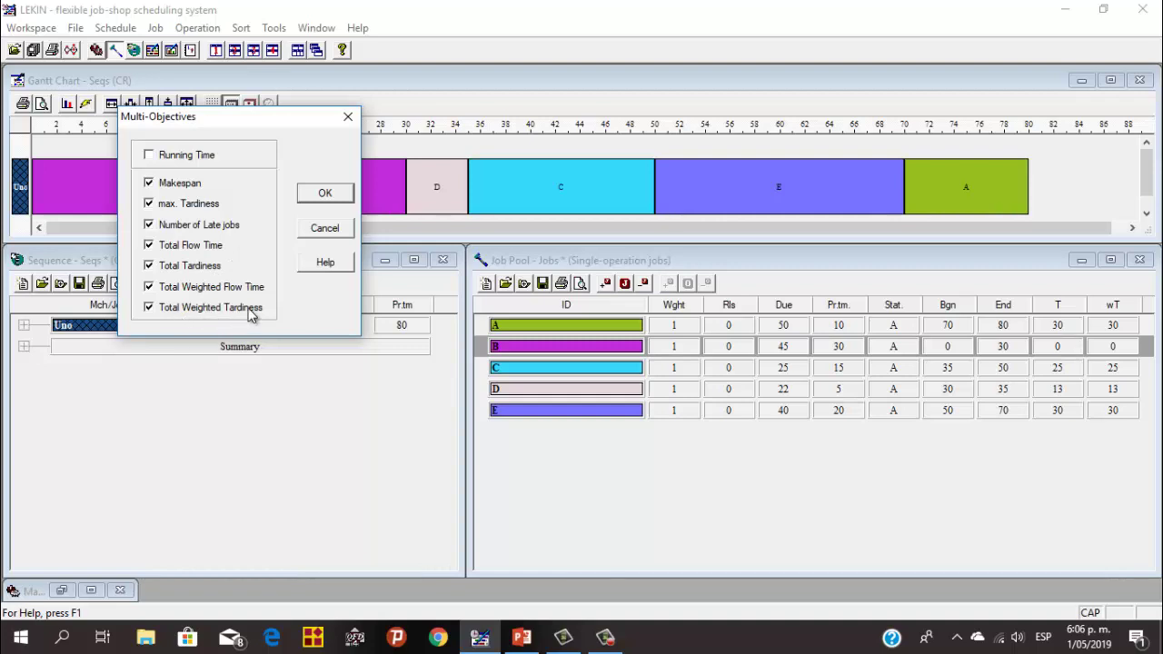
left_click(150, 205)
left_click(149, 225)
left_click(149, 244)
left_click(149, 265)
left_click(149, 287)
left_click(149, 307)
left_click(324, 193)
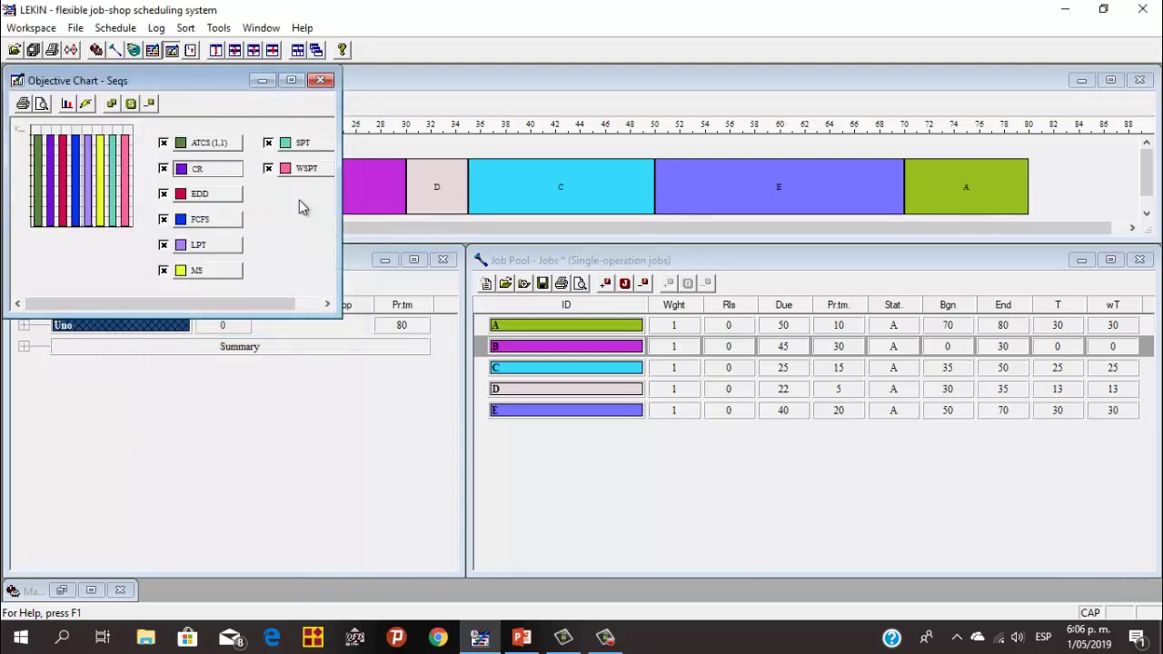
left_click(293, 81)
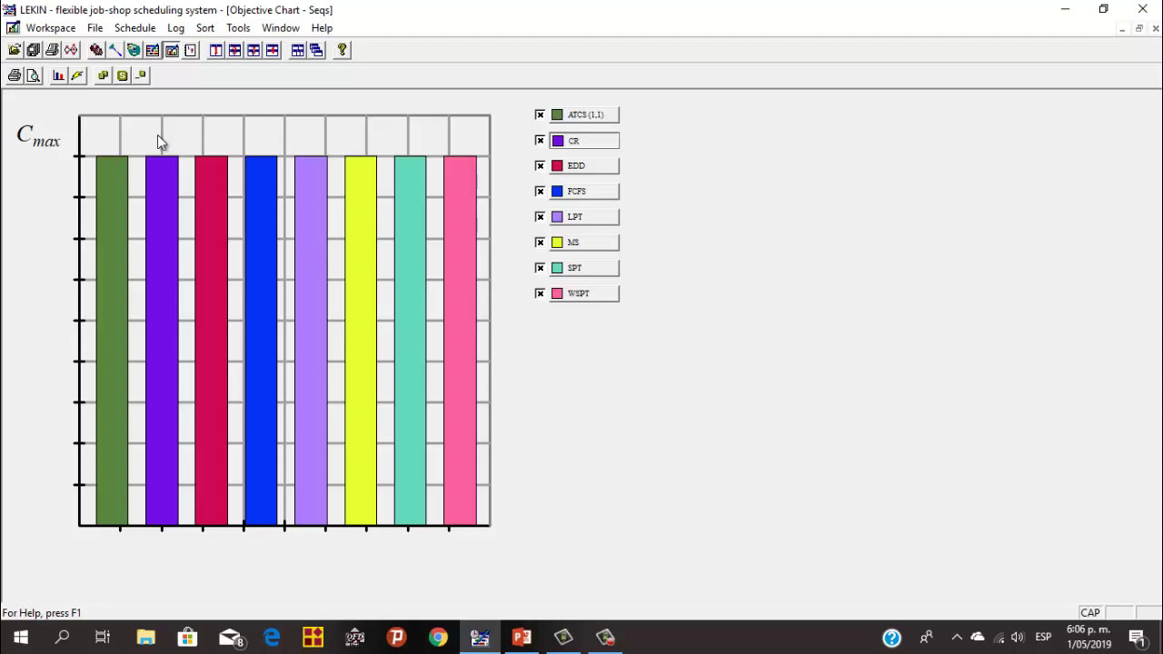
- Change the objective chart to compare the schedules on max. Tardiness only
left_click(238, 27)
left_click(263, 47)
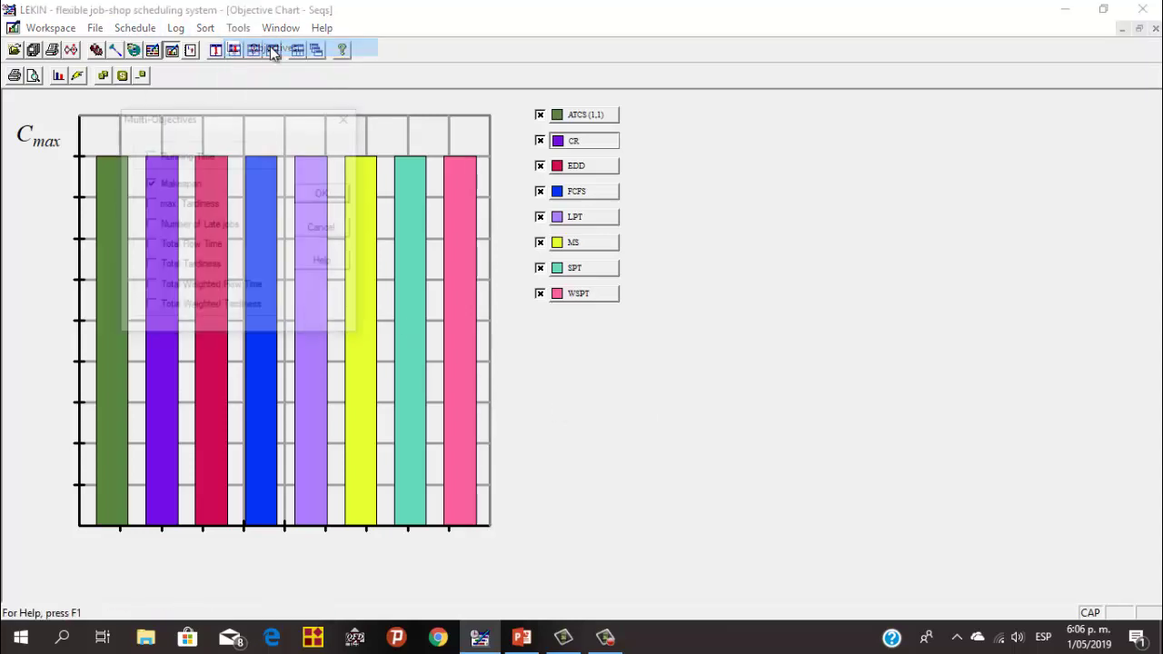
left_click(173, 186)
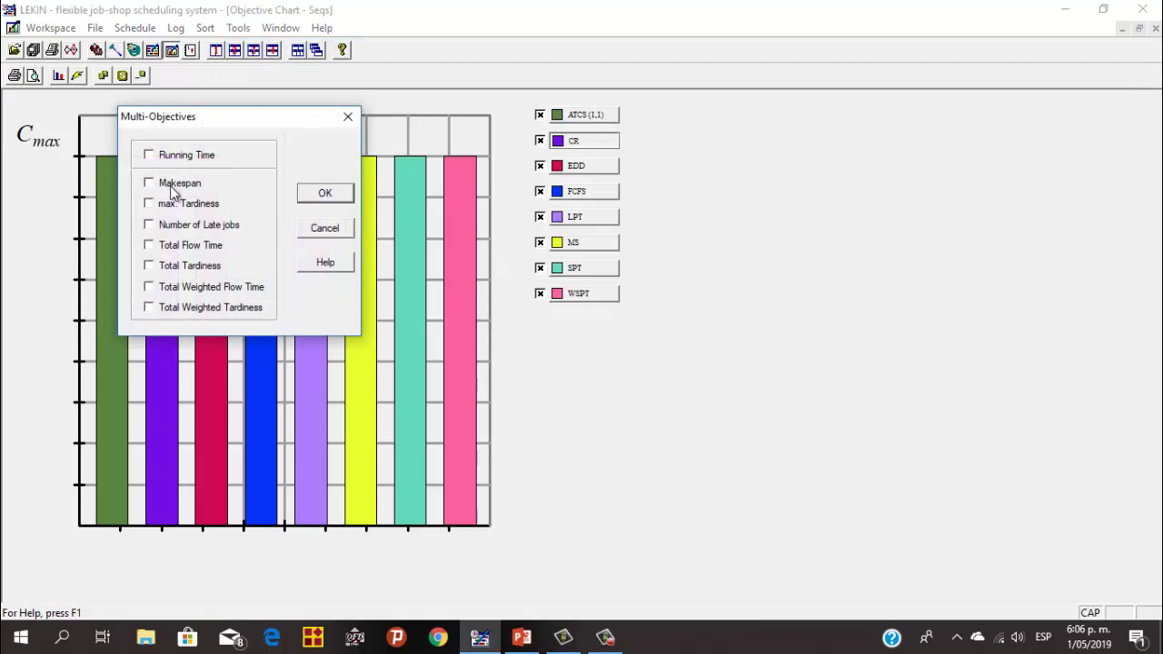
left_click(170, 206)
left_click(316, 196)
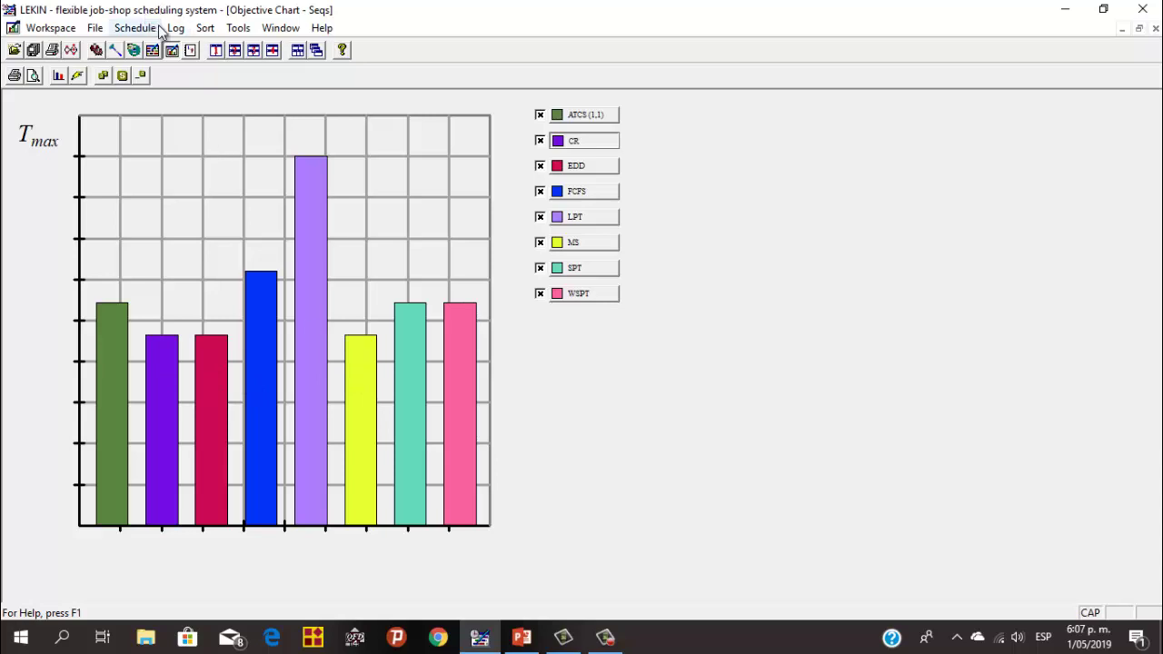
- Compare the schedules on every objective except Running Time by including all seven others in the objective chart
left_click(238, 28)
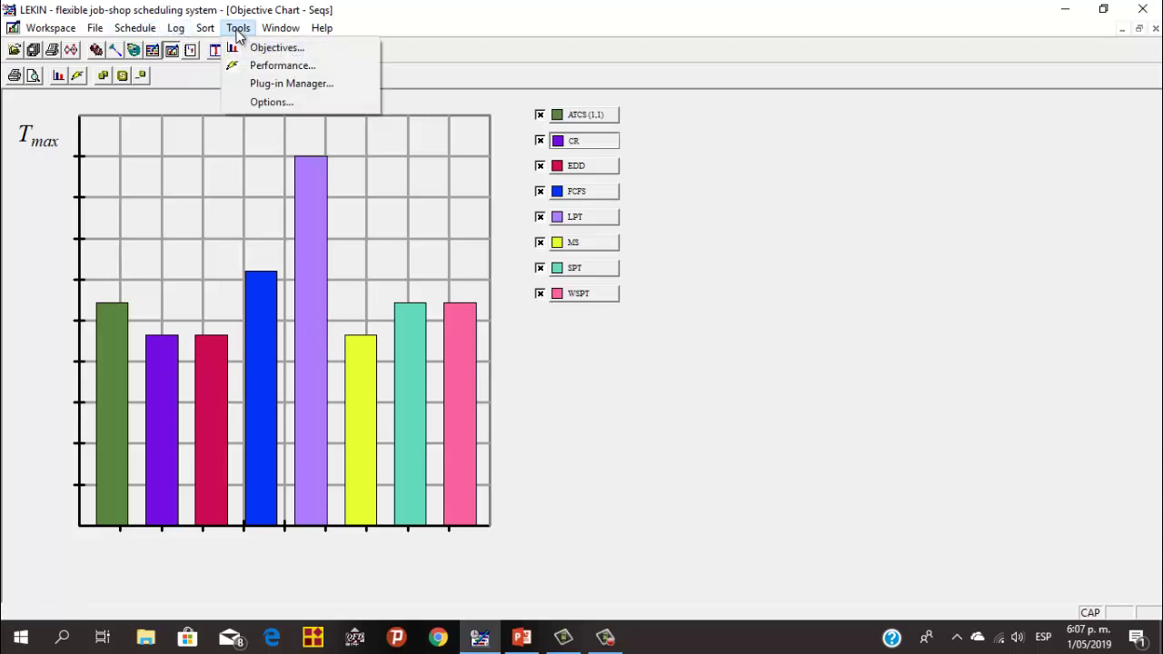
left_click(256, 50)
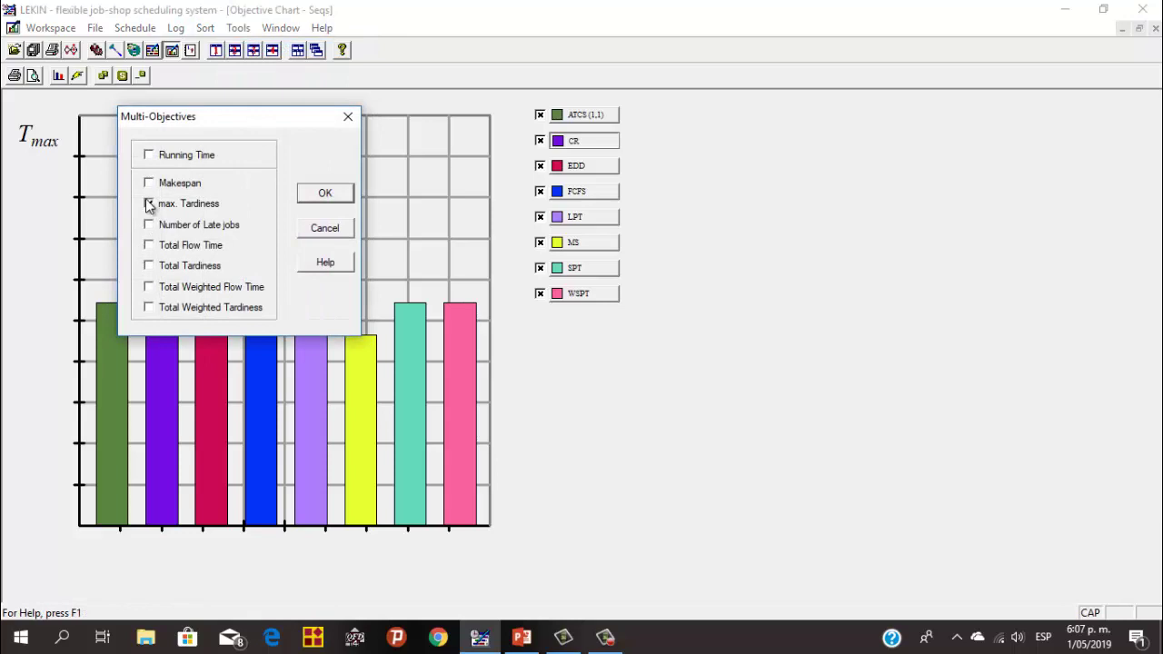
left_click(151, 183)
left_click(150, 225)
left_click(150, 246)
left_click(150, 266)
left_click(150, 287)
left_click(150, 308)
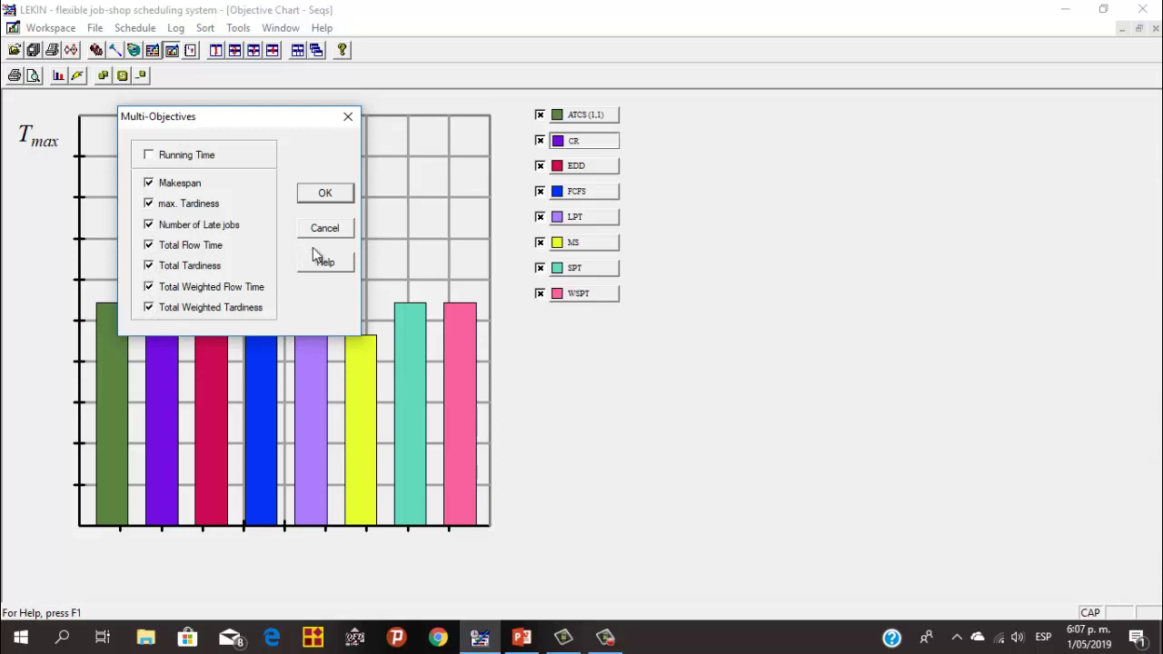
left_click(327, 196)
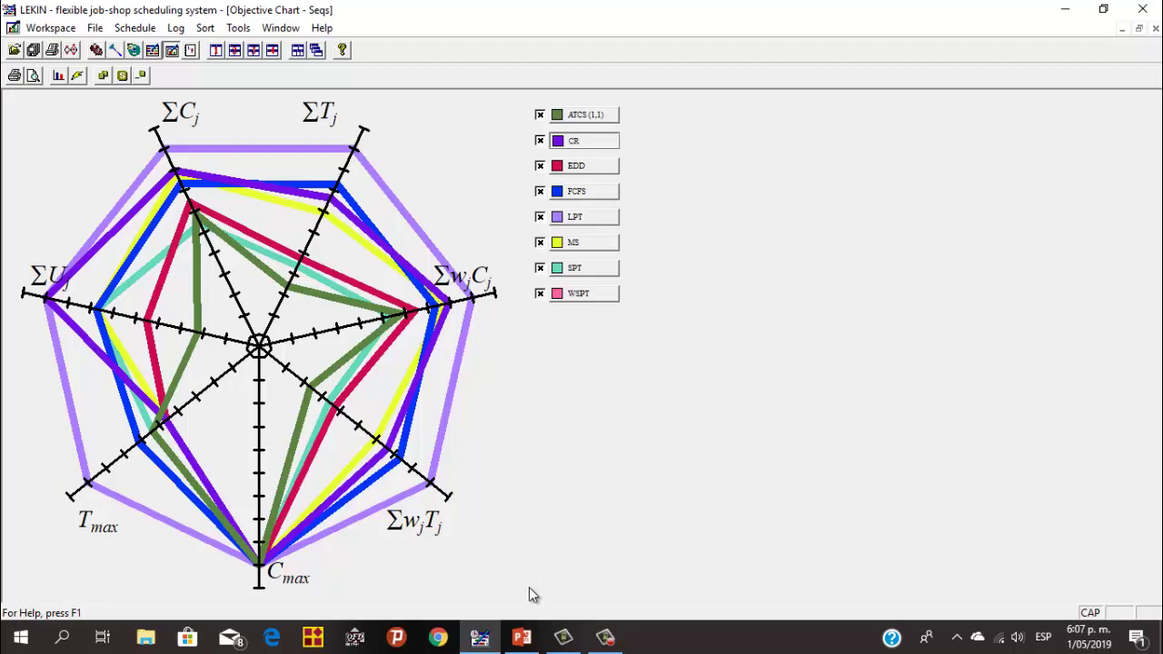
- Switch to the PowerPoint presentation and open the PARALLEL MACHINES slide
left_click(522, 637)
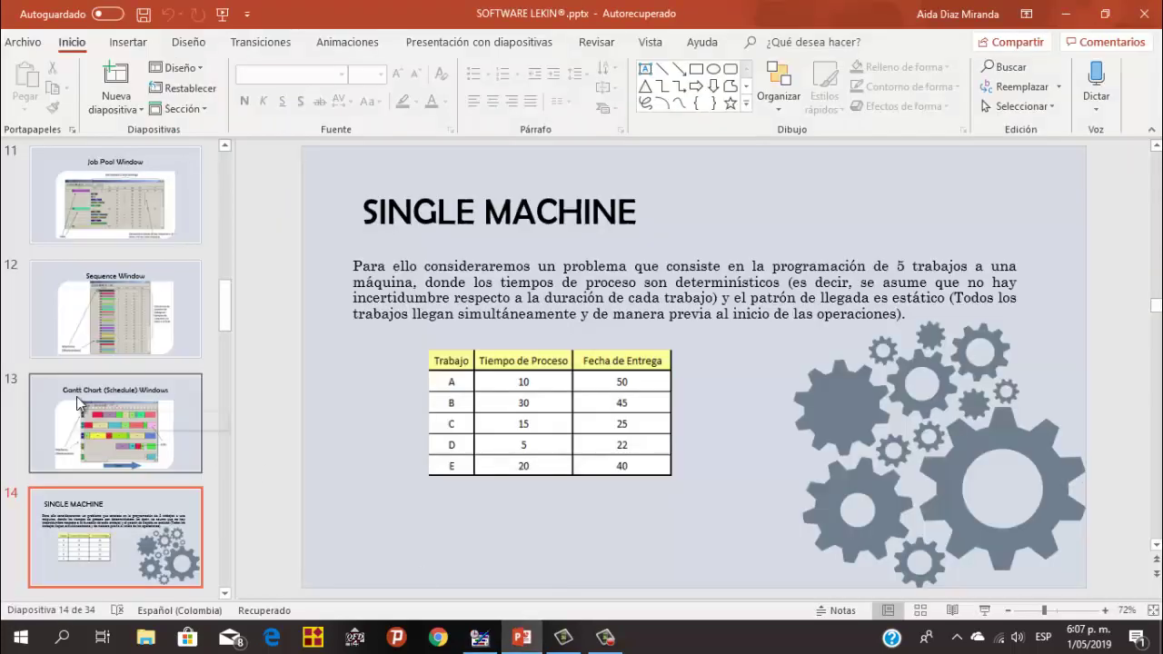
scroll(76, 396, "down", 5)
scroll(76, 396, "down", 5)
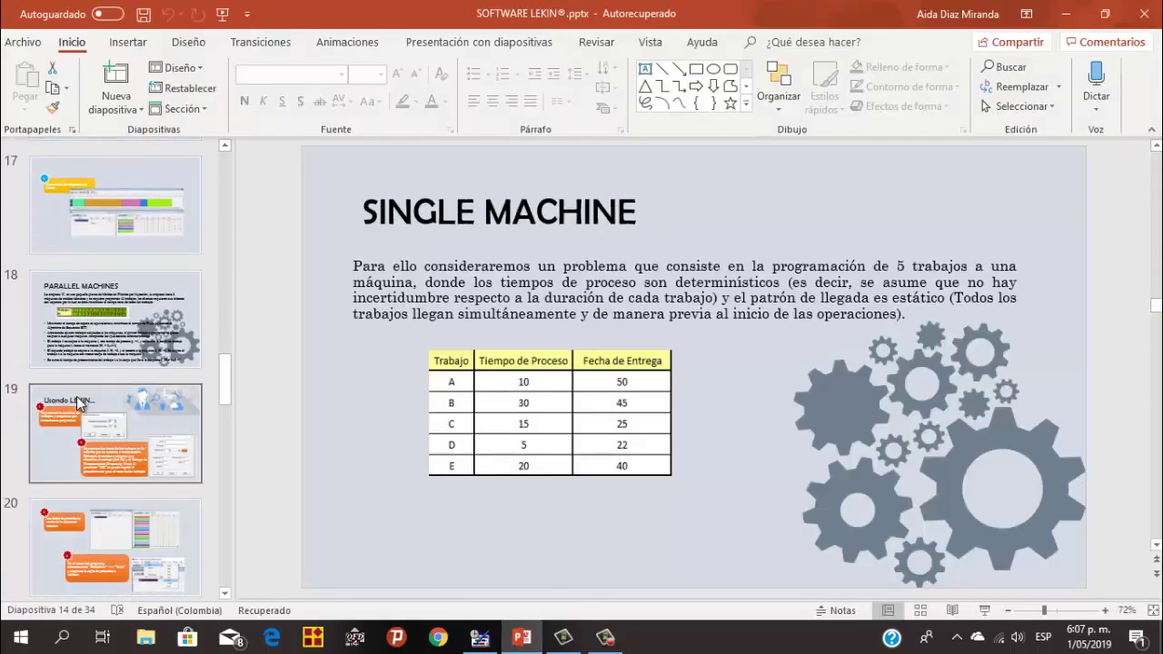
left_click(50, 271)
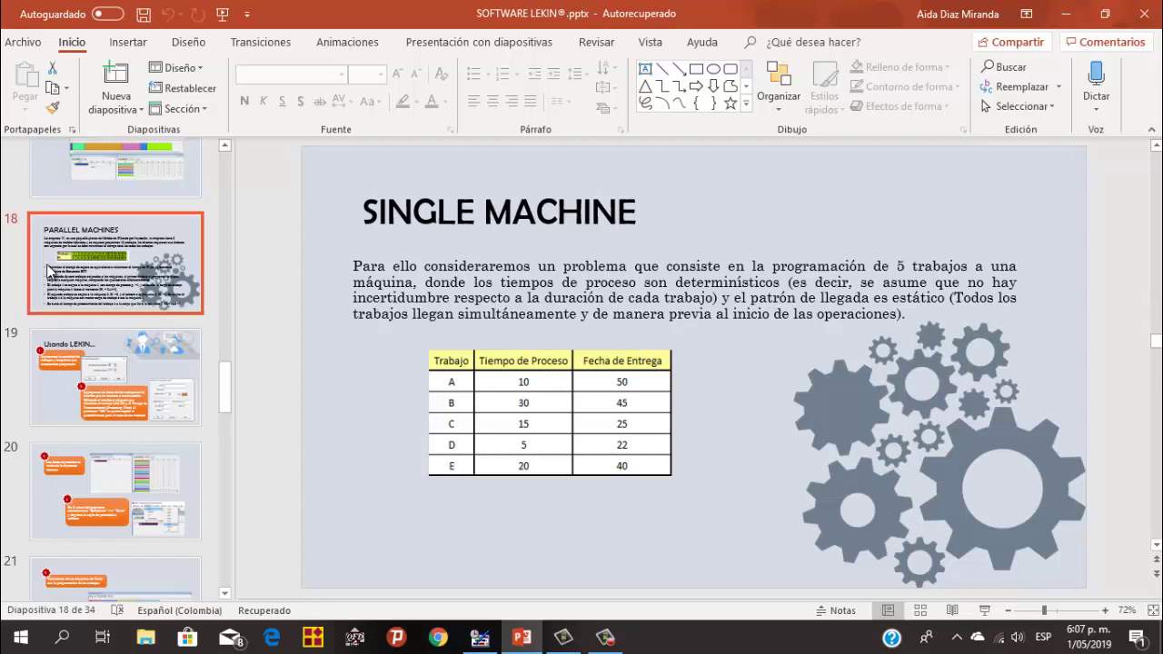
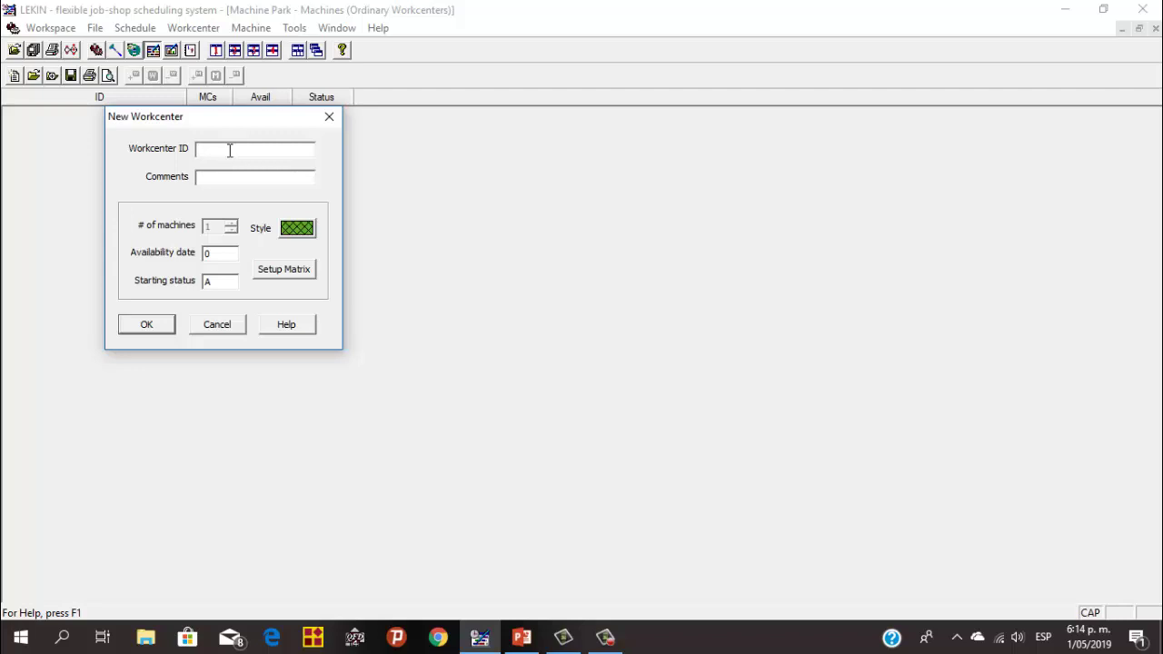
- Add the first two workcenters with the IDs P1j and P2j, keeping availability date 0 and starting status A
type("P")
type("1")
type("j")
left_click(157, 323)
left_click(220, 149)
key("BackSpace")
type("2j")
key("Return")
- Add the remaining two workcenters with the IDs P3j and P4j, keeping availability date 0 and starting status A
left_click(221, 149)
key("BackSpace")
type("3j")
key("Return")
left_click(221, 149)
key("BackSpace")
key("BackSpace")
type("4j")
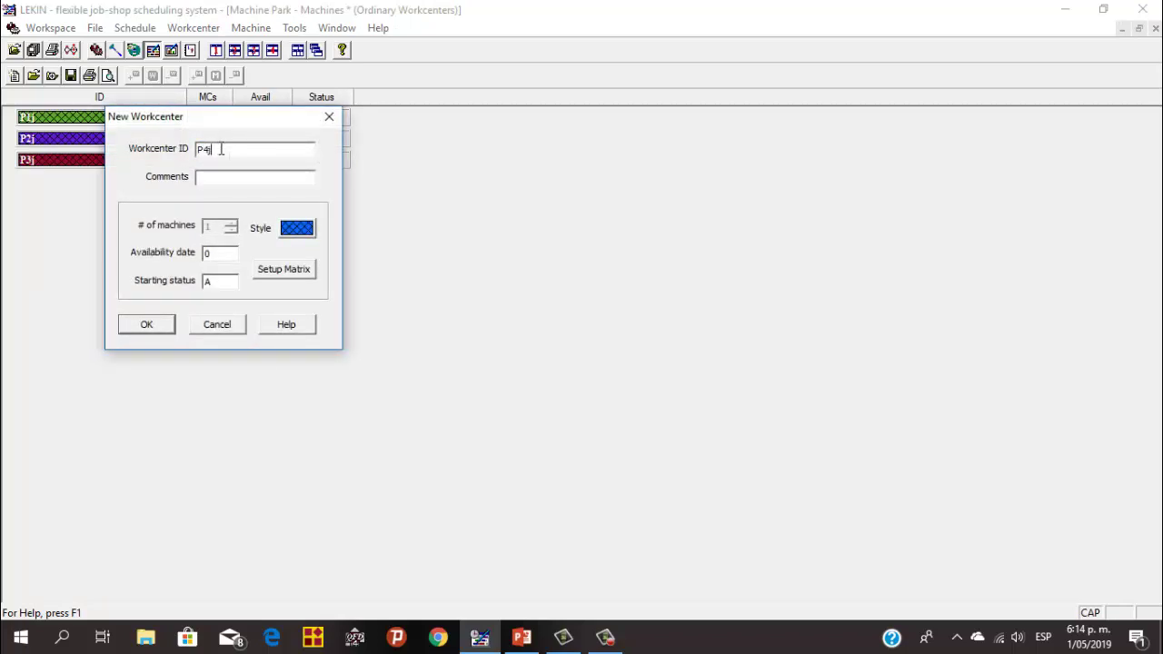
key("Return")
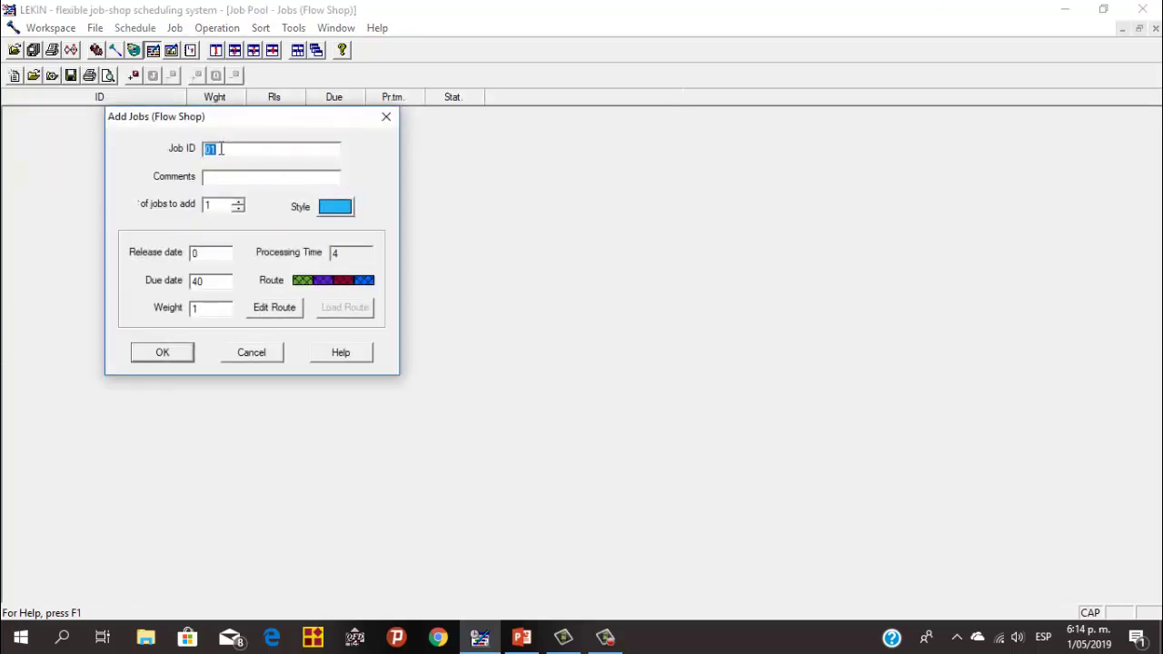
- Give the first flow shop job the ID 1 and set its route processing times to 5 on P1j and 4 on P2j
left_click(205, 149)
left_click(283, 309)
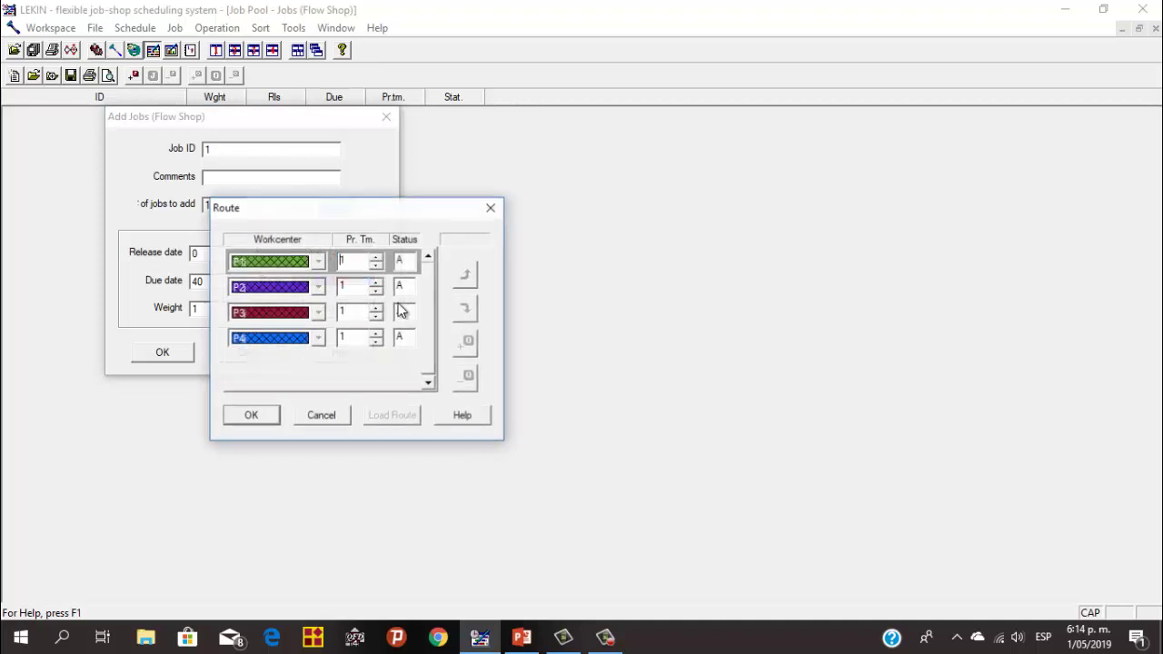
left_click(355, 263)
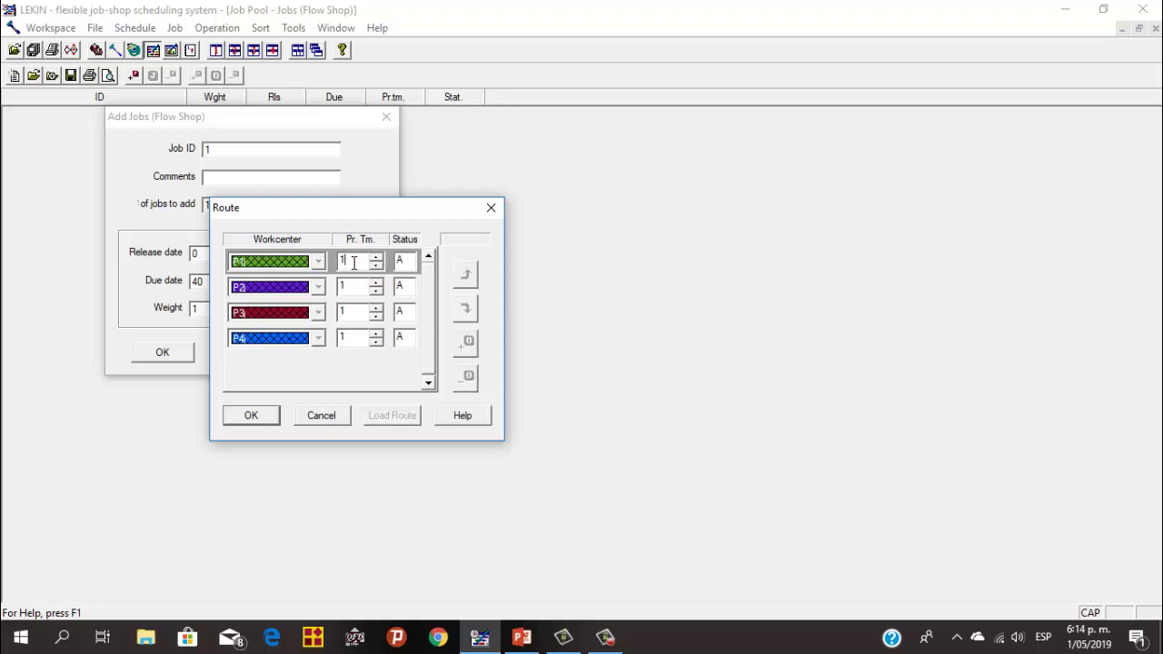
key("BackSpace")
type("5")
left_click(361, 284)
key("BackSpace")
type("4")
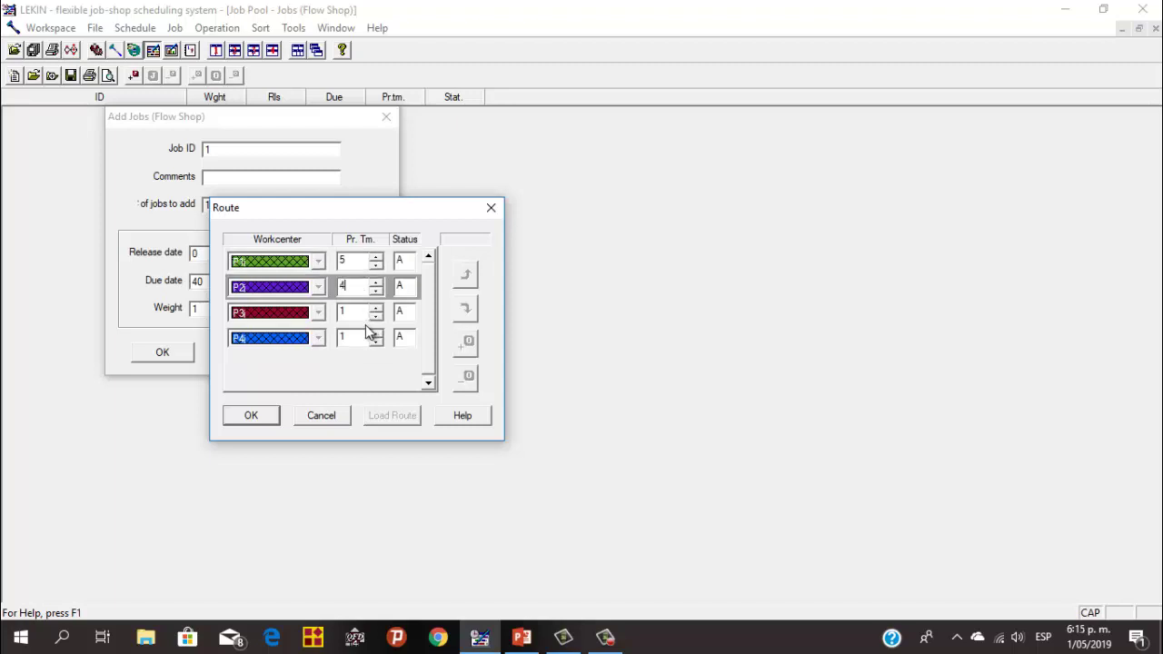
- Set job 1's processing times to 7 on P3j and 8 on P4j and add the job with due date 40 and weight 1
left_click(357, 310)
key("BackSpace")
type("7")
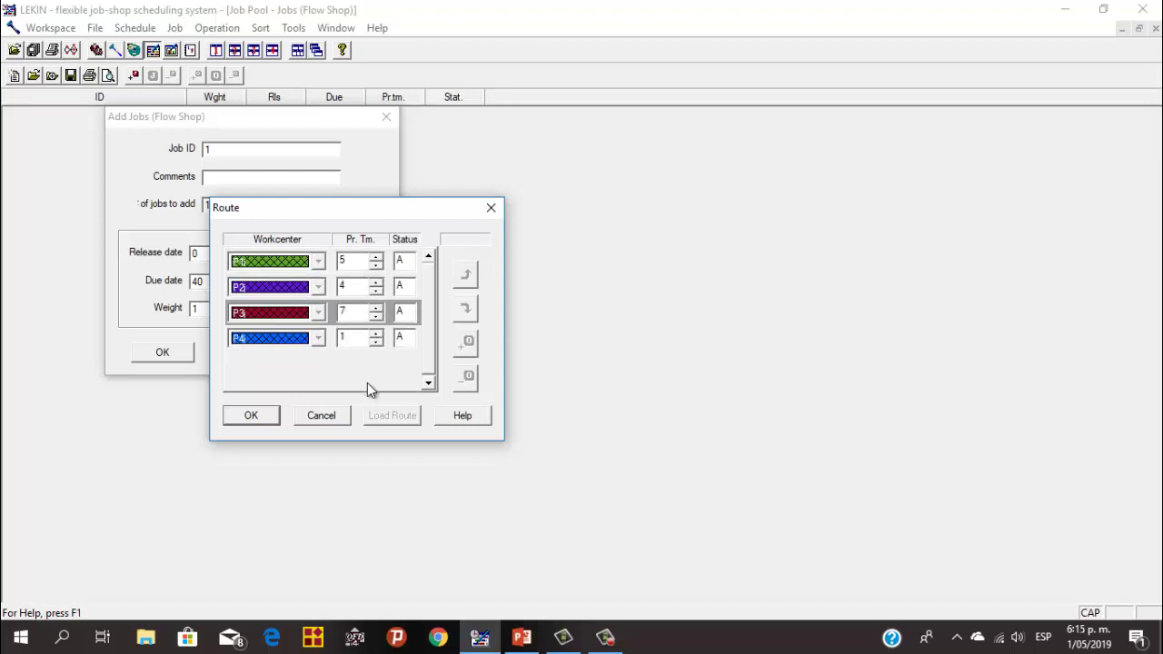
left_click(355, 337)
key("BackSpace")
type("8")
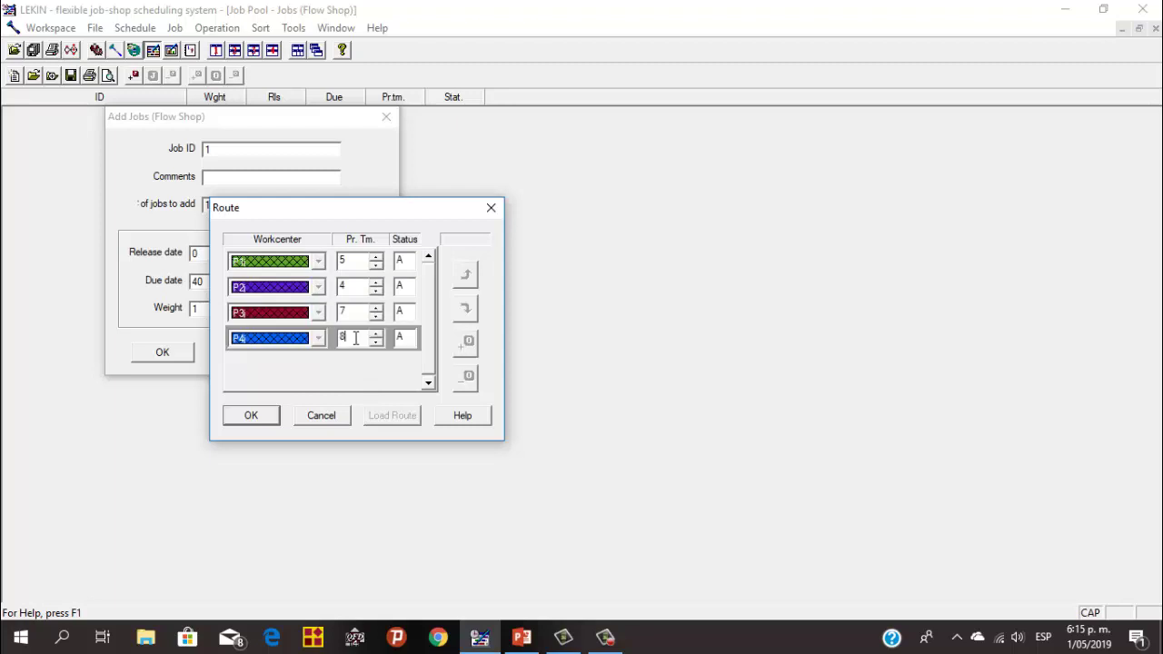
left_click(258, 416)
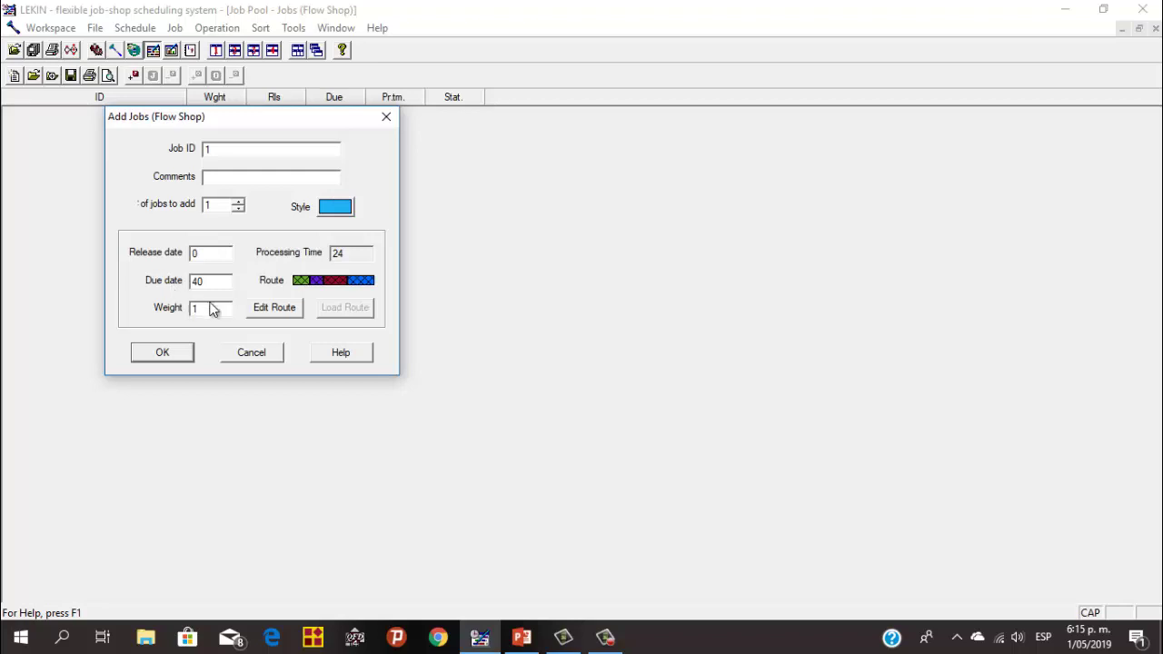
left_click(163, 353)
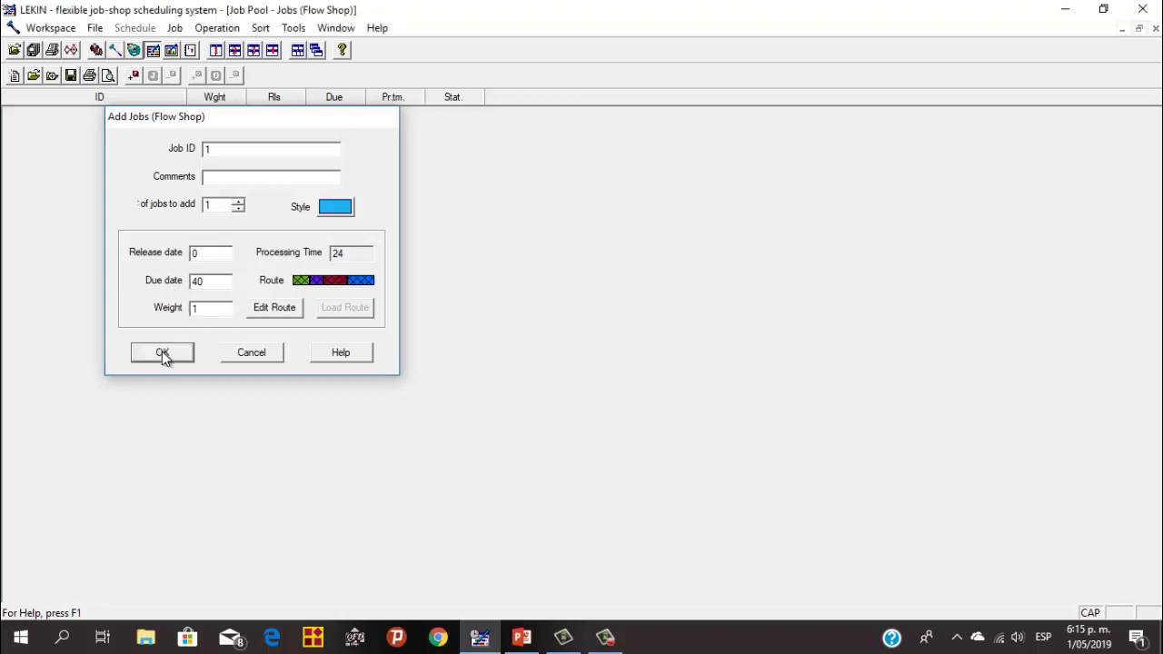
- Set job 2's route processing times to 3 on P1j and 8 on P2j
left_click(276, 309)
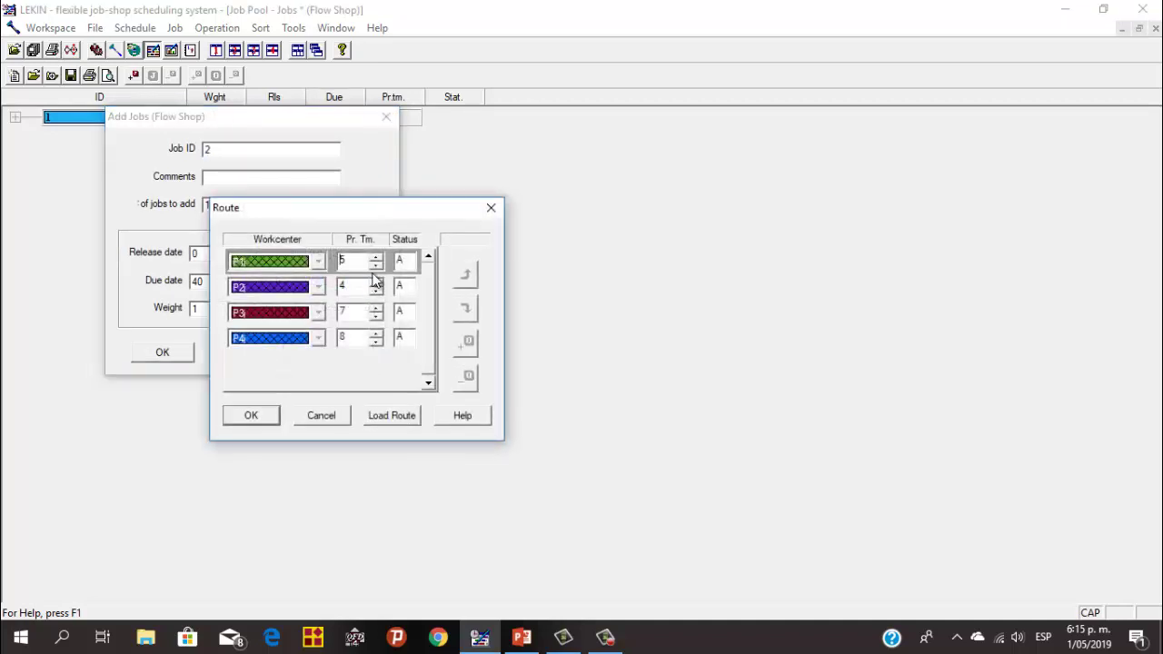
key("BackSpace")
type("3")
left_click(356, 290)
key("BackSpace")
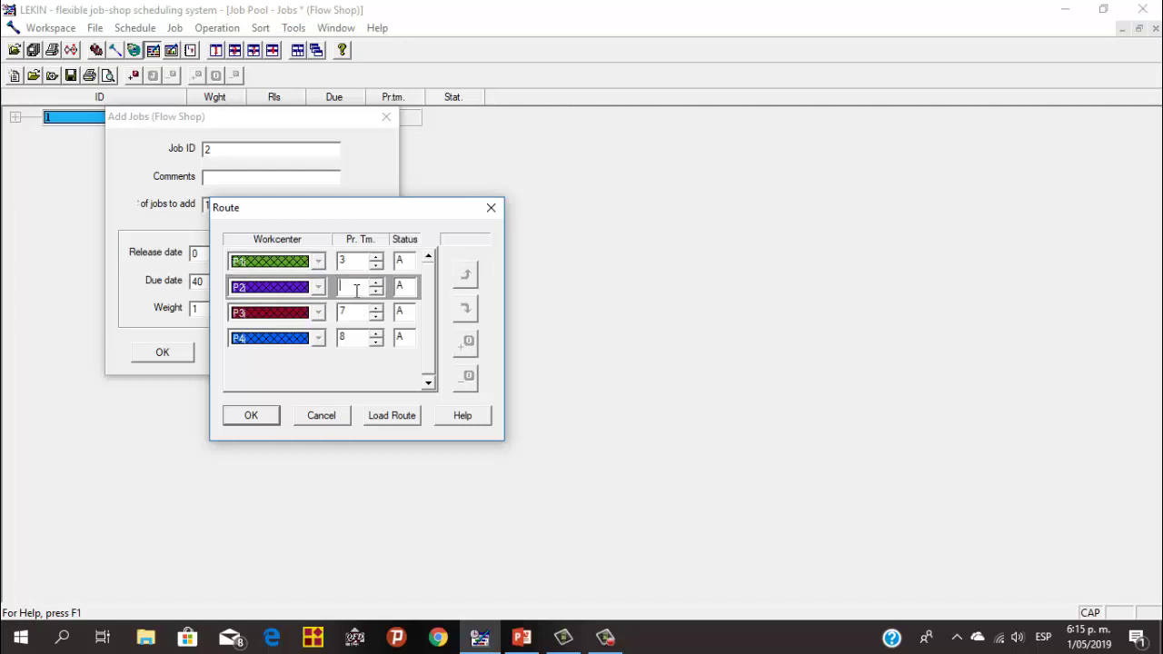
type("8")
- Set job 2's processing times to 8 on P3j and 4 on P4j and add the job to the pool
left_click(352, 311)
key("BackSpace")
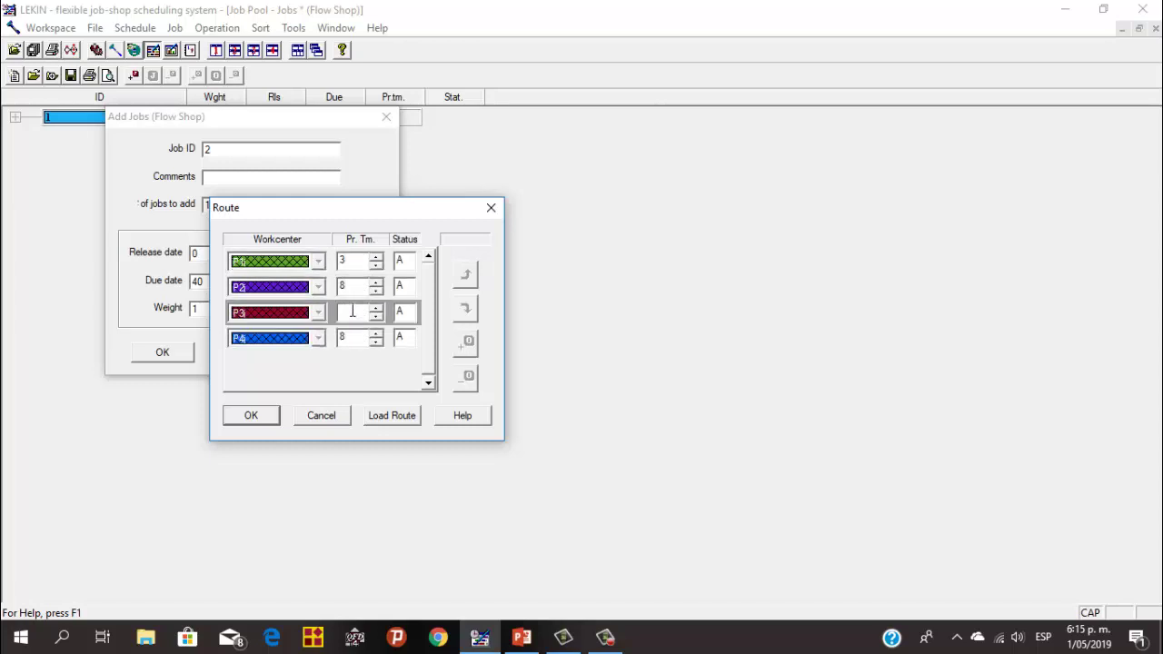
type("8")
left_click(357, 337)
key("BackSpace")
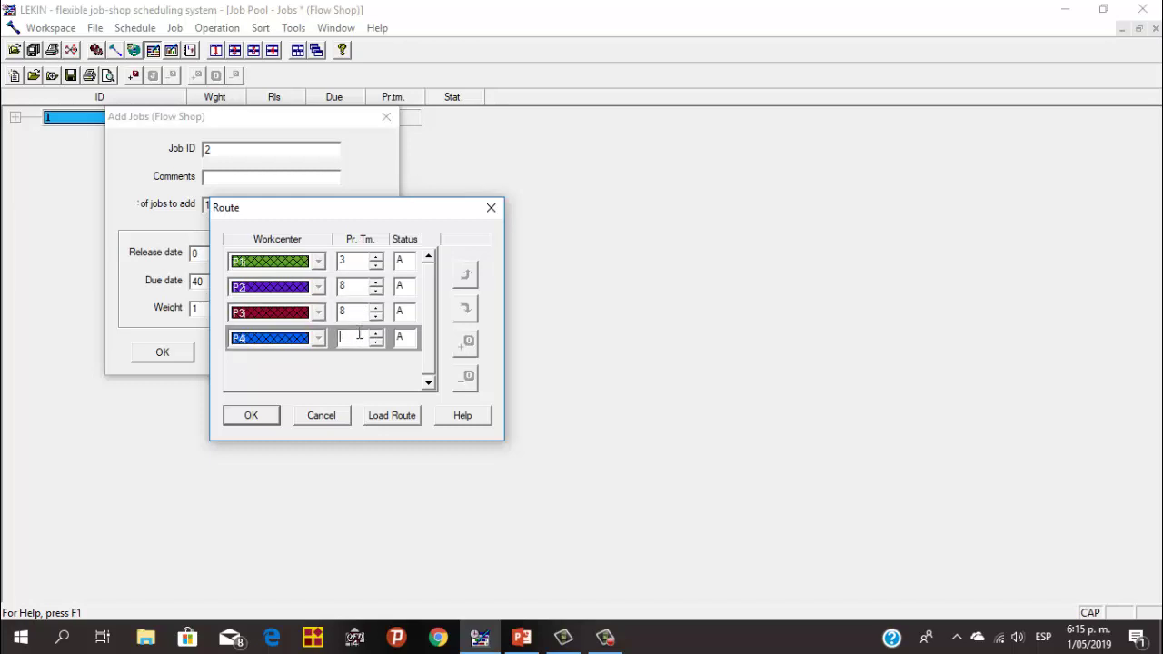
type("4")
left_click(270, 415)
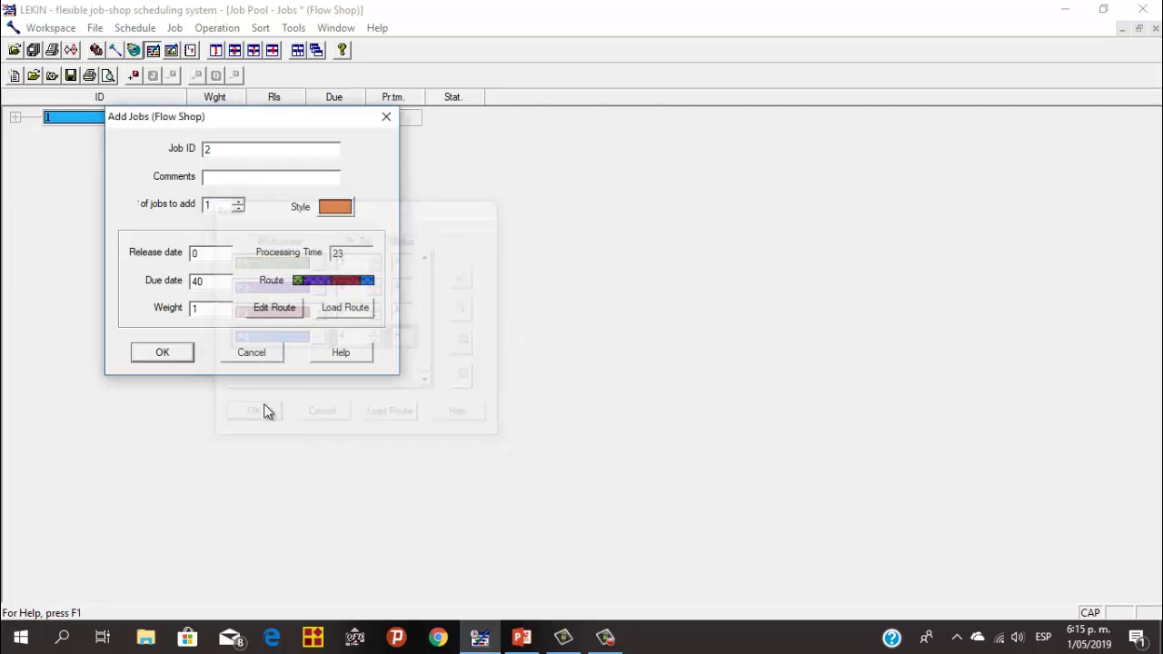
left_click(181, 354)
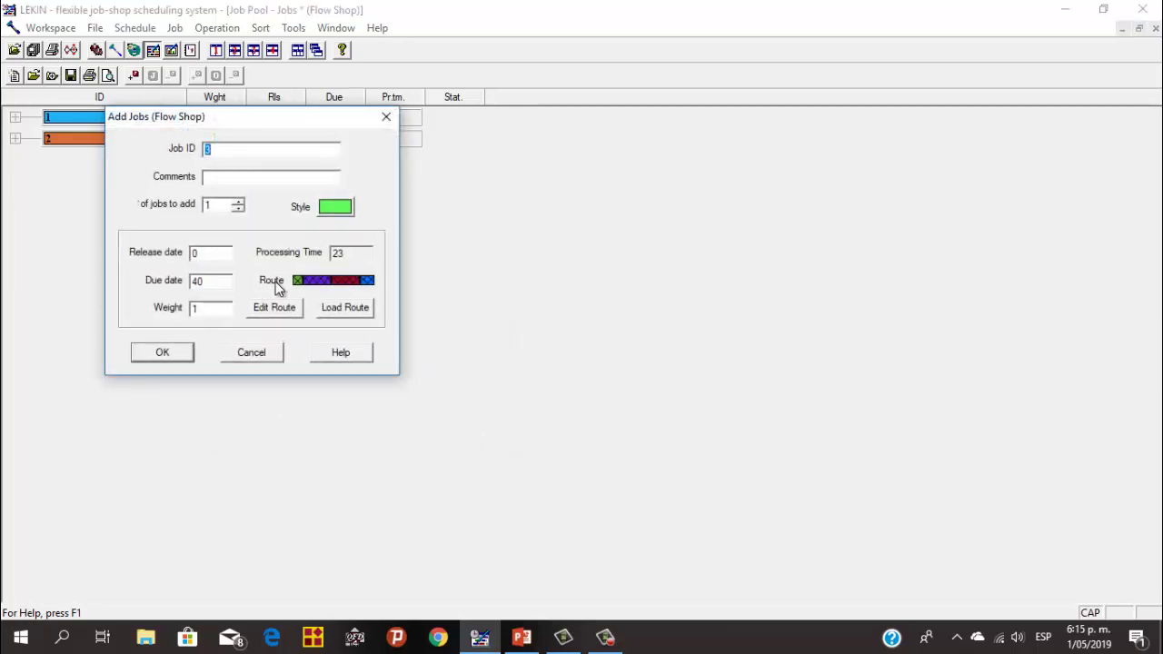
- Set job 3's route processing times to 6 on P1j and 2 on P2j
left_click(277, 309)
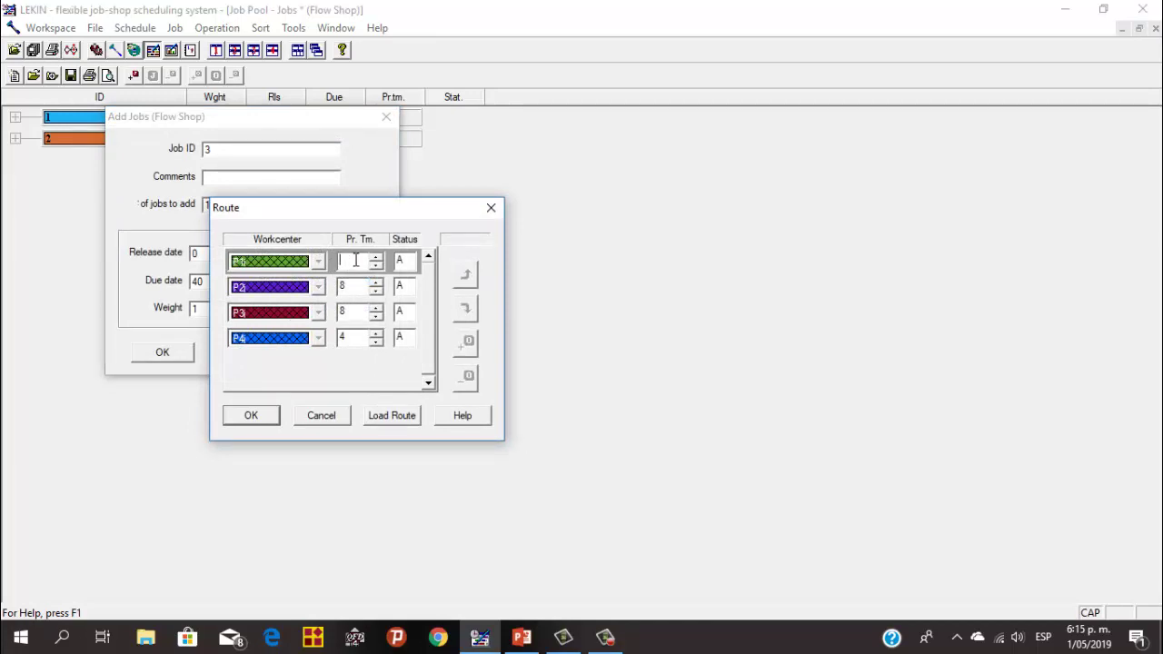
type("6")
left_click(357, 286)
key("BackSpace")
type("2")
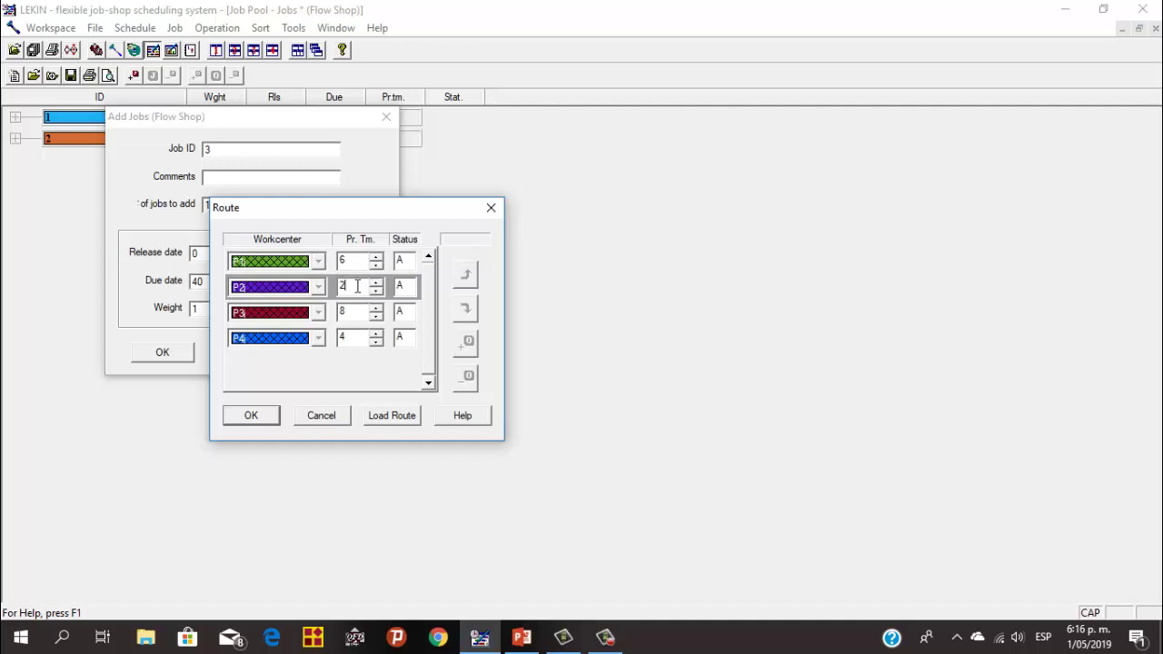
- Set job 3's processing times to 7 on P3j and 2 on P4j and add the job to the pool
left_click(355, 314)
key("BackSpace")
type("7")
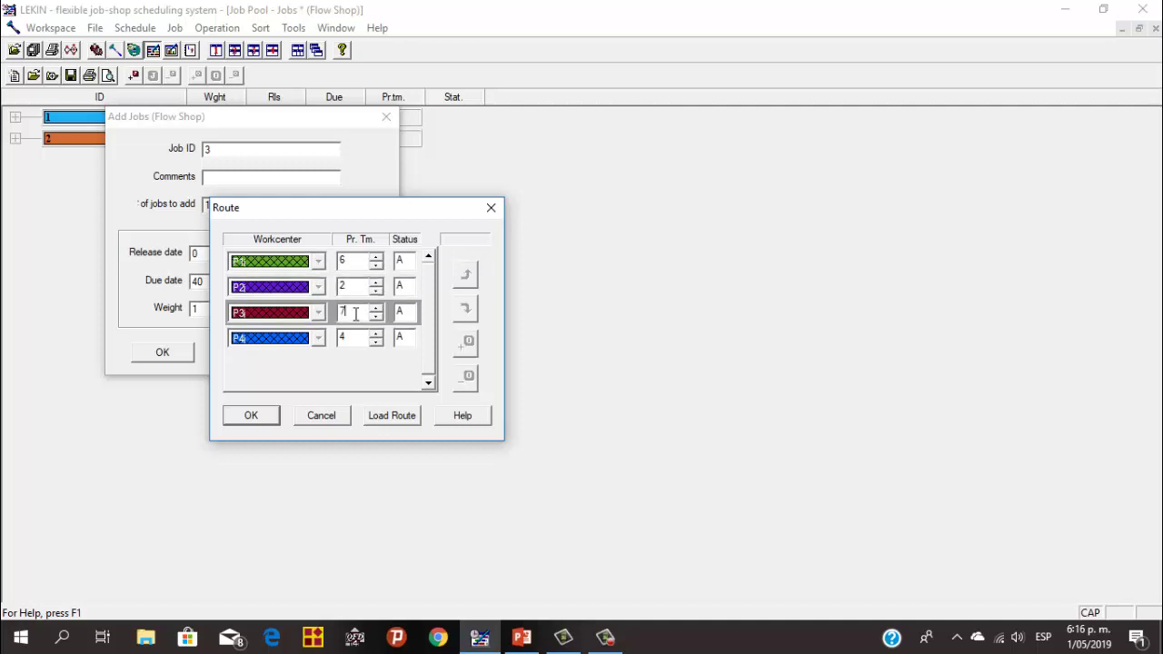
left_click(356, 335)
key("BackSpace")
type("2")
left_click(259, 415)
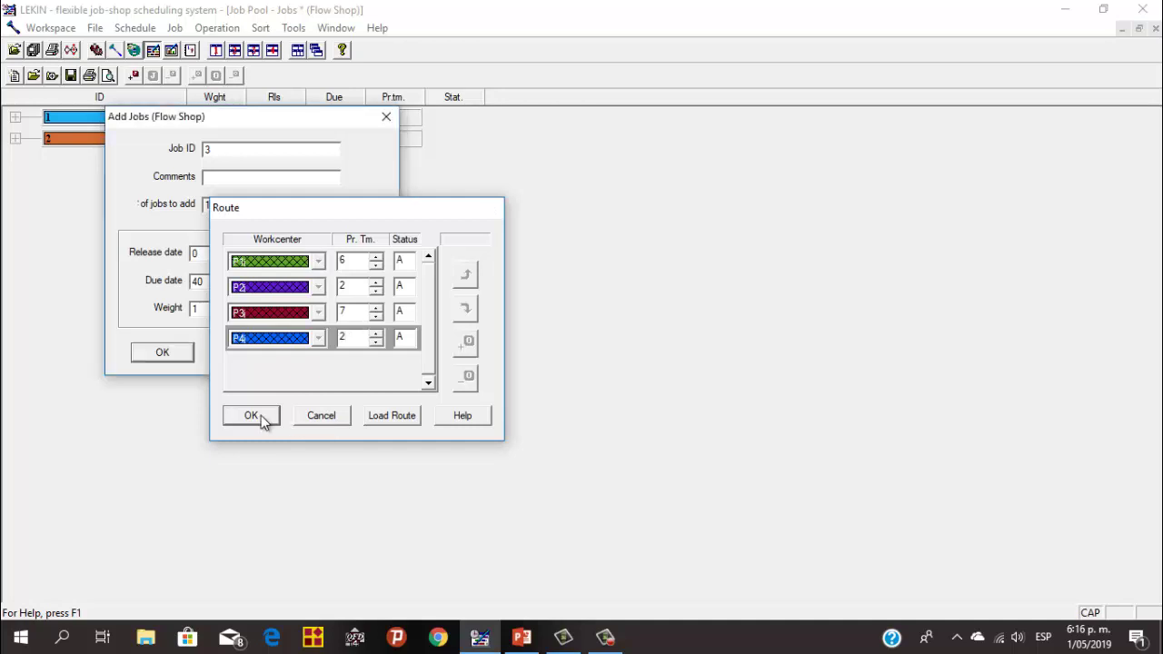
left_click(182, 356)
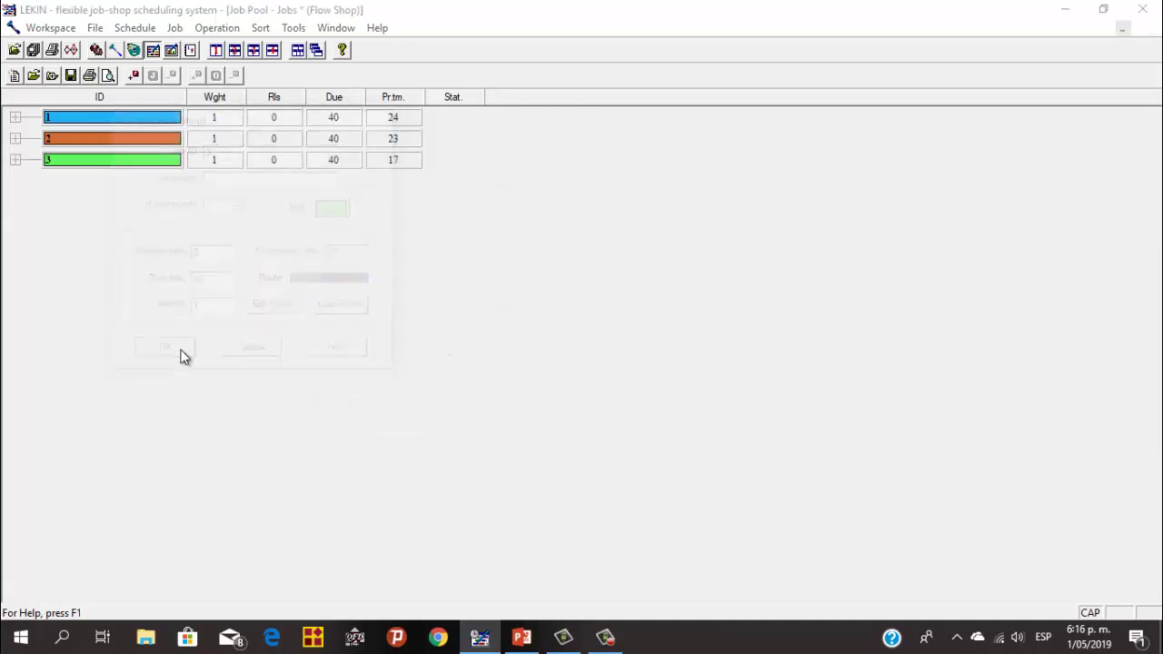
- Set job 4's route processing times to 4 on P1j and 9 on P2j
left_click(288, 315)
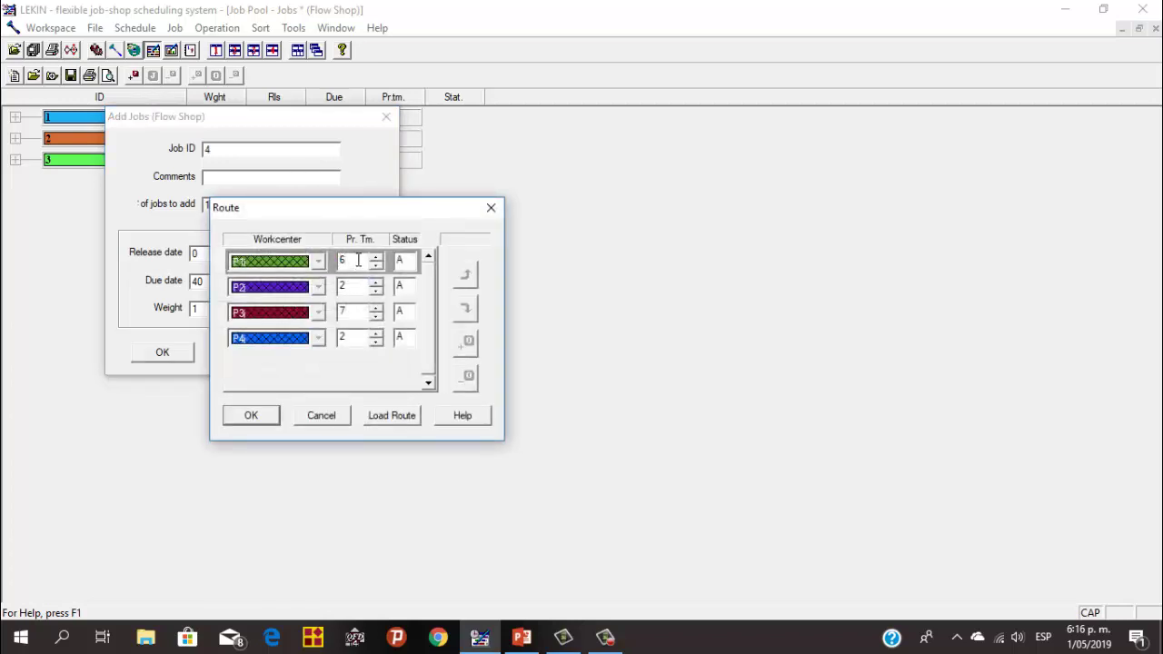
key("BackSpace")
type("4")
left_click(356, 289)
key("BackSpace")
type("9")
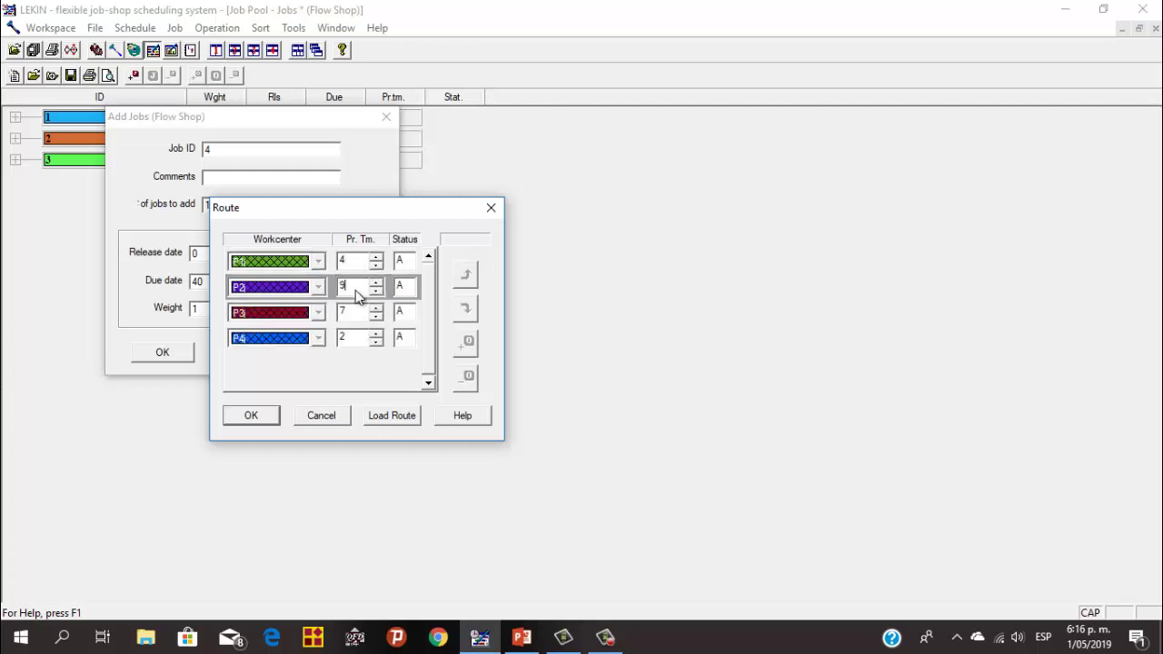
- Set job 4's processing times to 6 on P3j and 9 on P4j and add the job to the pool
left_click(358, 313)
key("BackSpace")
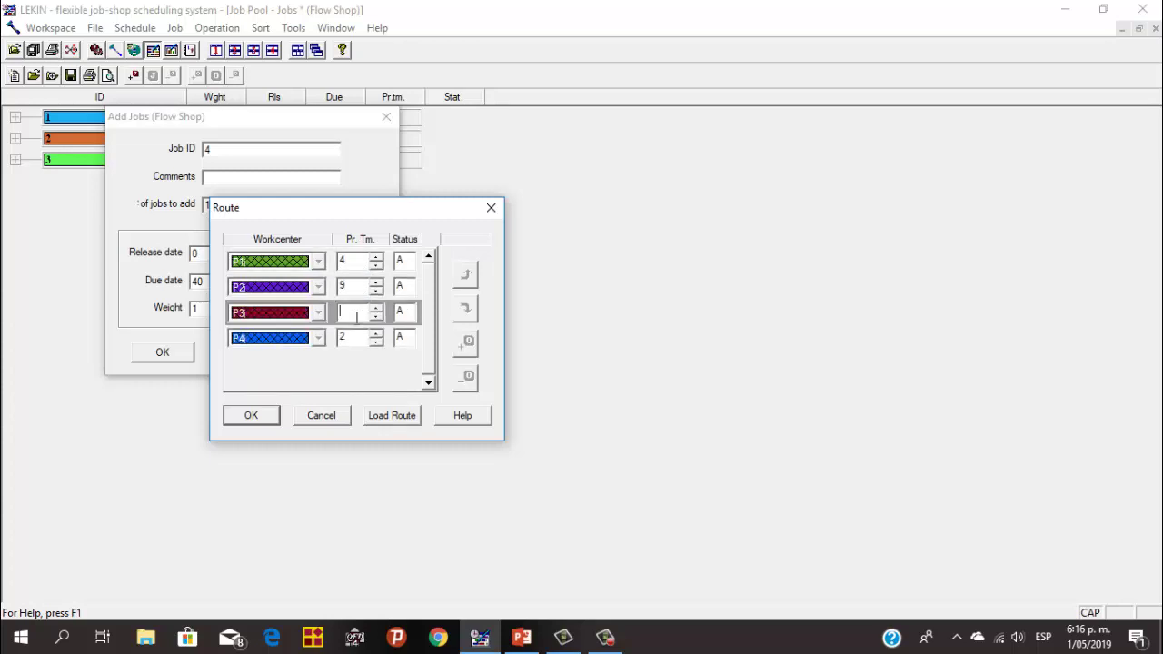
type("6")
left_click(356, 338)
key("BackSpace")
type("9")
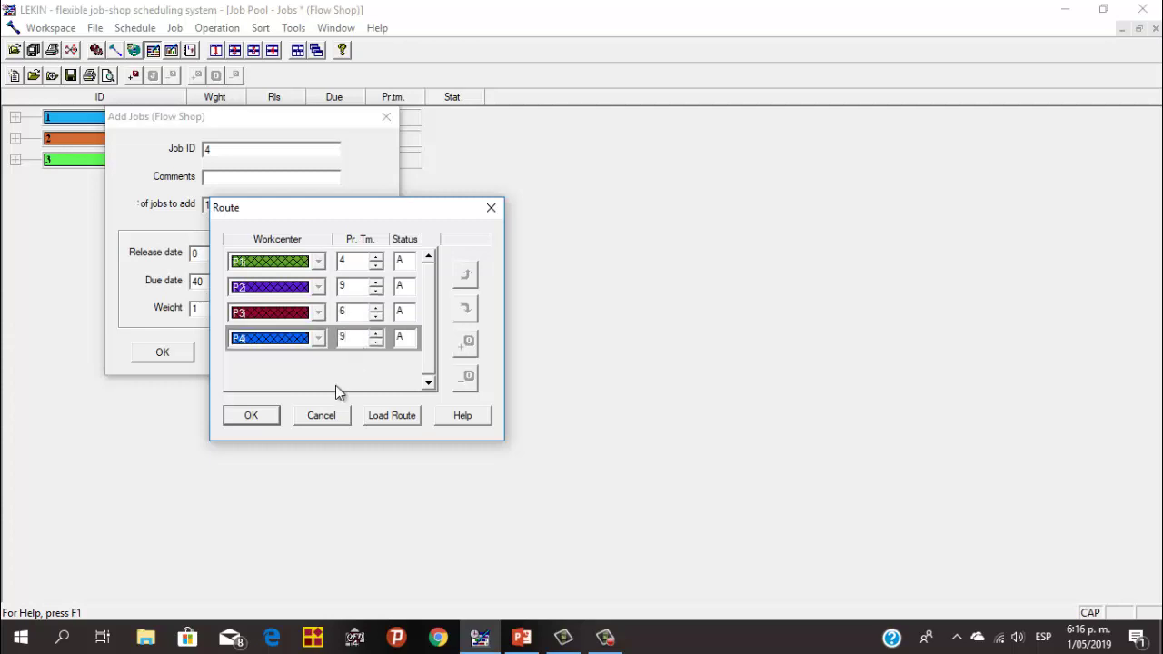
left_click(254, 413)
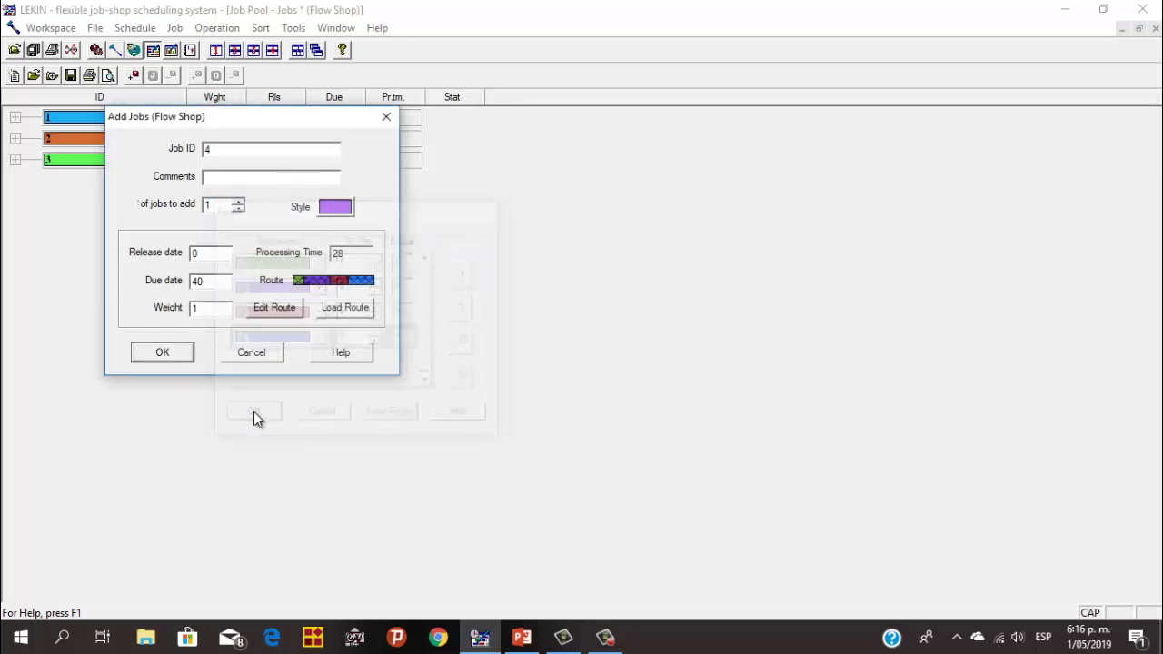
left_click(160, 352)
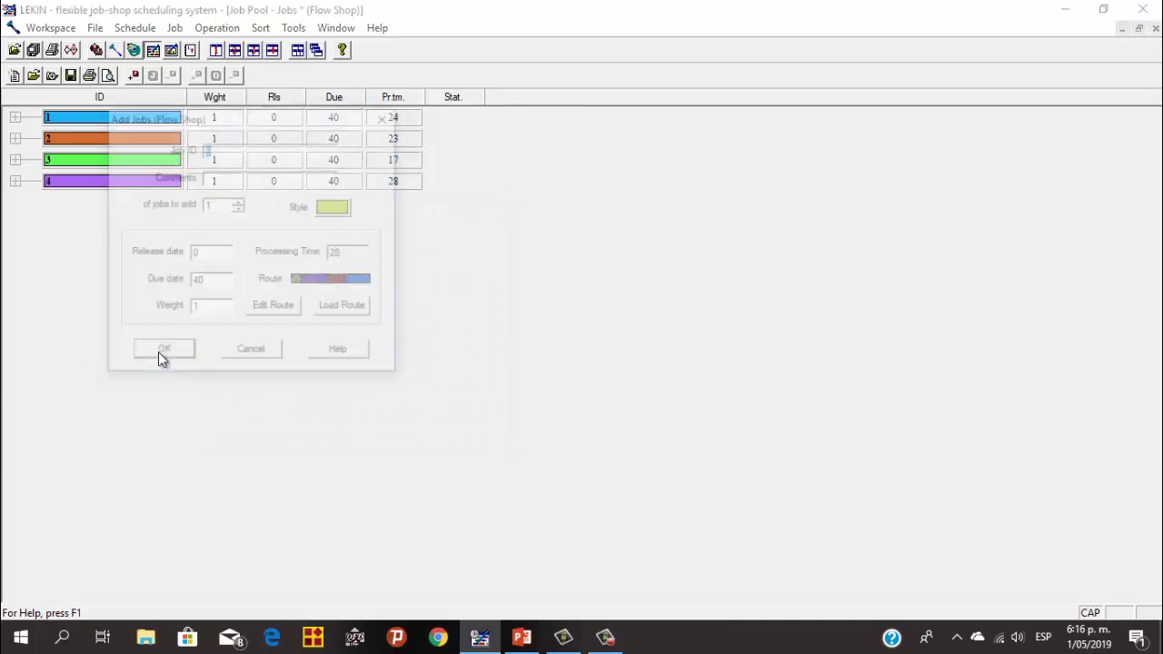
- Set job 5's route processing times to 9 on P1j and 13 on P2j
left_click(275, 306)
left_click(356, 259)
key("BackSpace")
type("9")
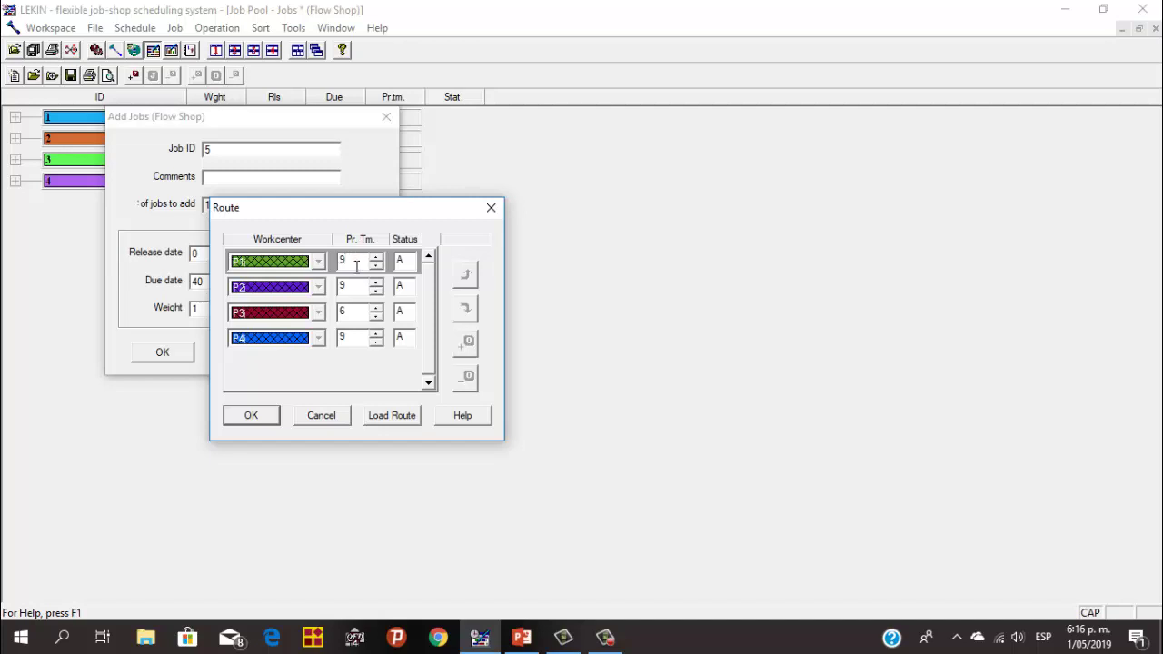
left_click(357, 286)
key("BackSpace")
type("13")
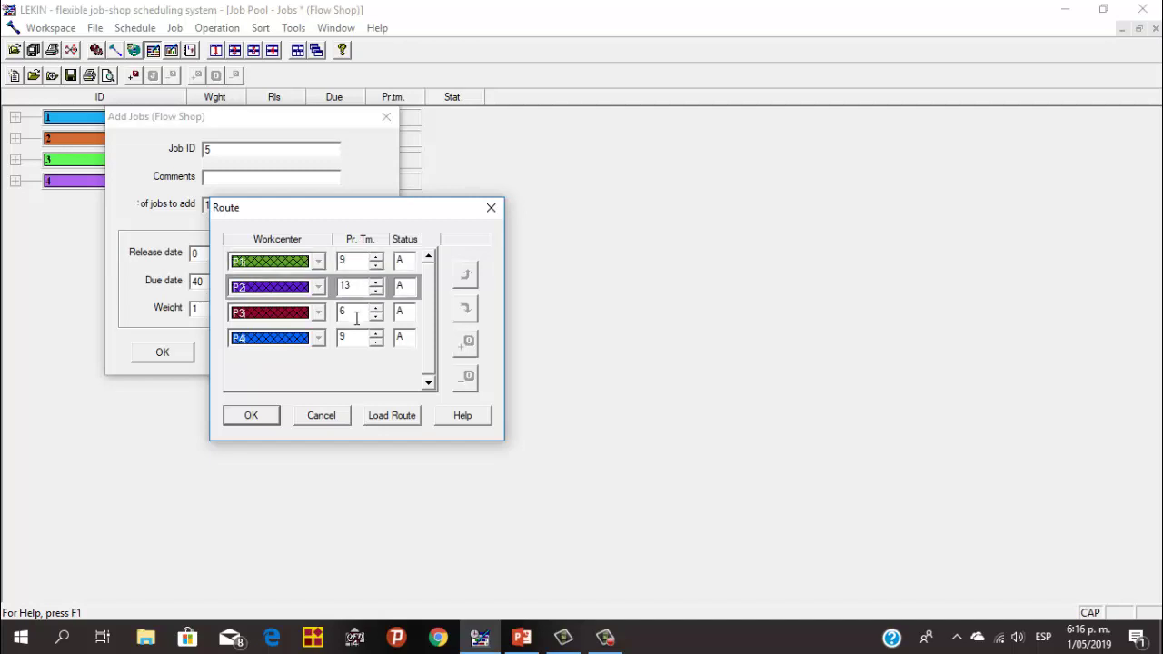
- Set job 5's processing times to 5 on P3j and 1 on P4j, add the job and return to the machine park
left_click(356, 312)
key("BackSpace")
type("5")
left_click(356, 337)
key("BackSpace")
type("1")
key("Return")
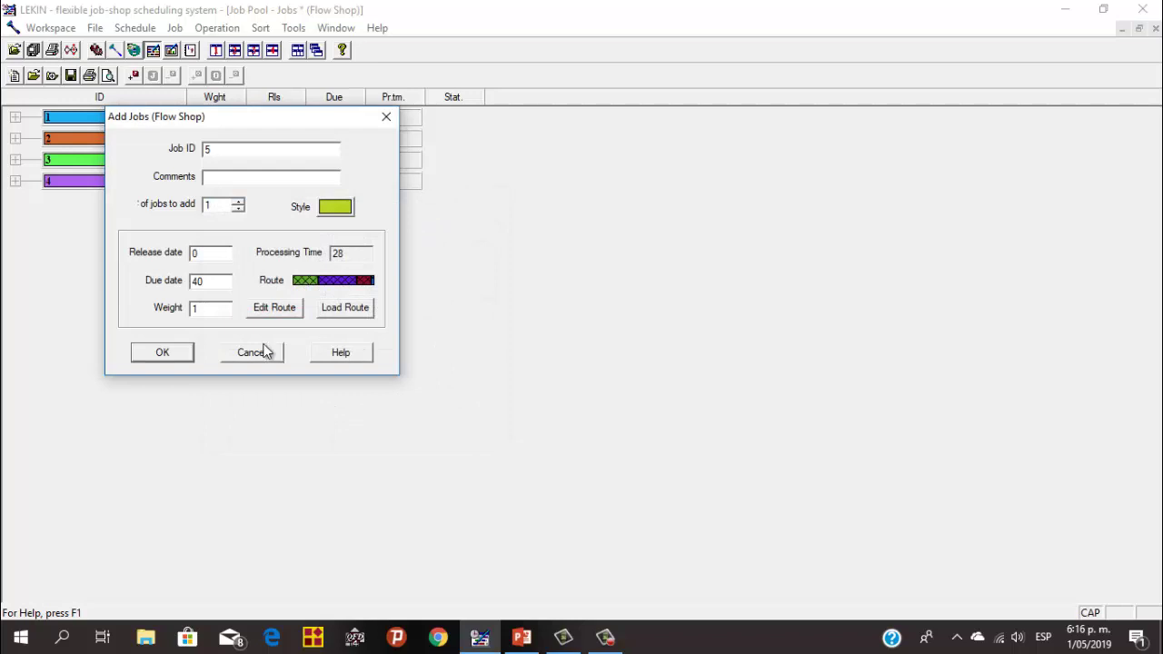
left_click(179, 353)
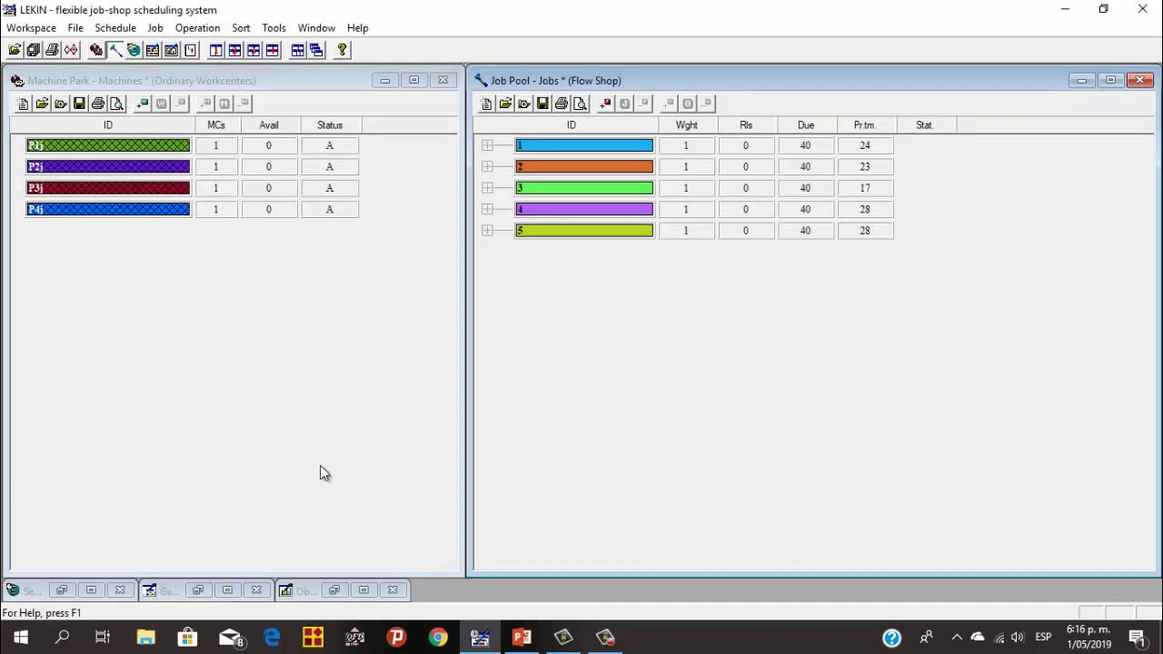
left_click(345, 427)
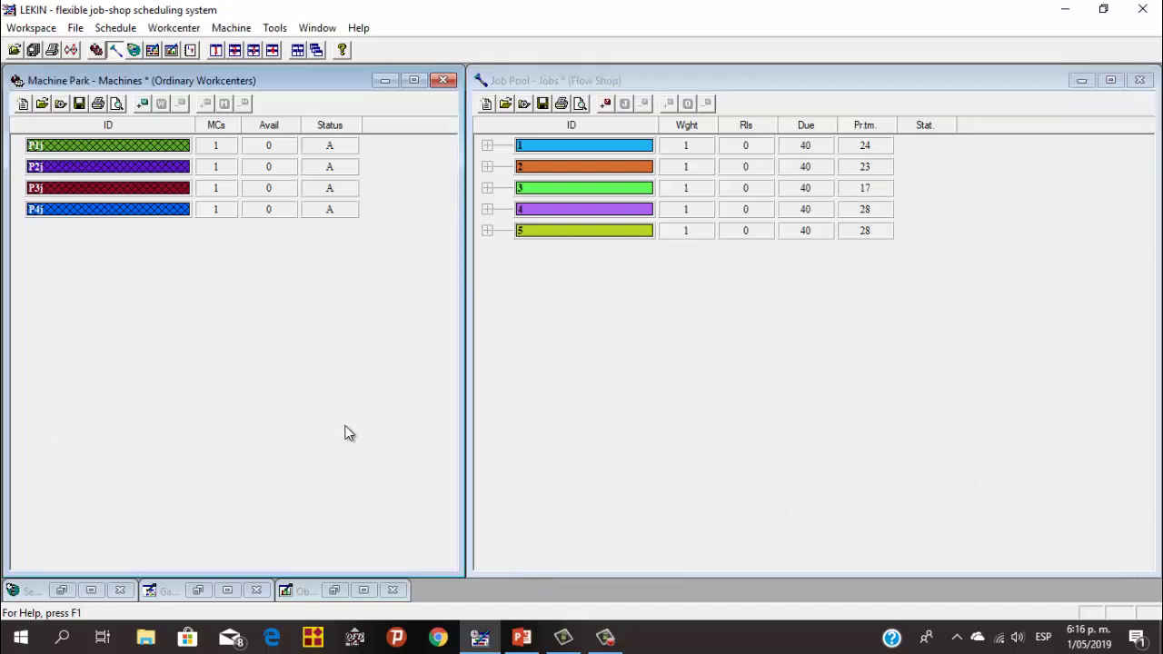
- Review the four workcenters in the machine park and the processing time of each operation in job 1's route
left_click(52, 152)
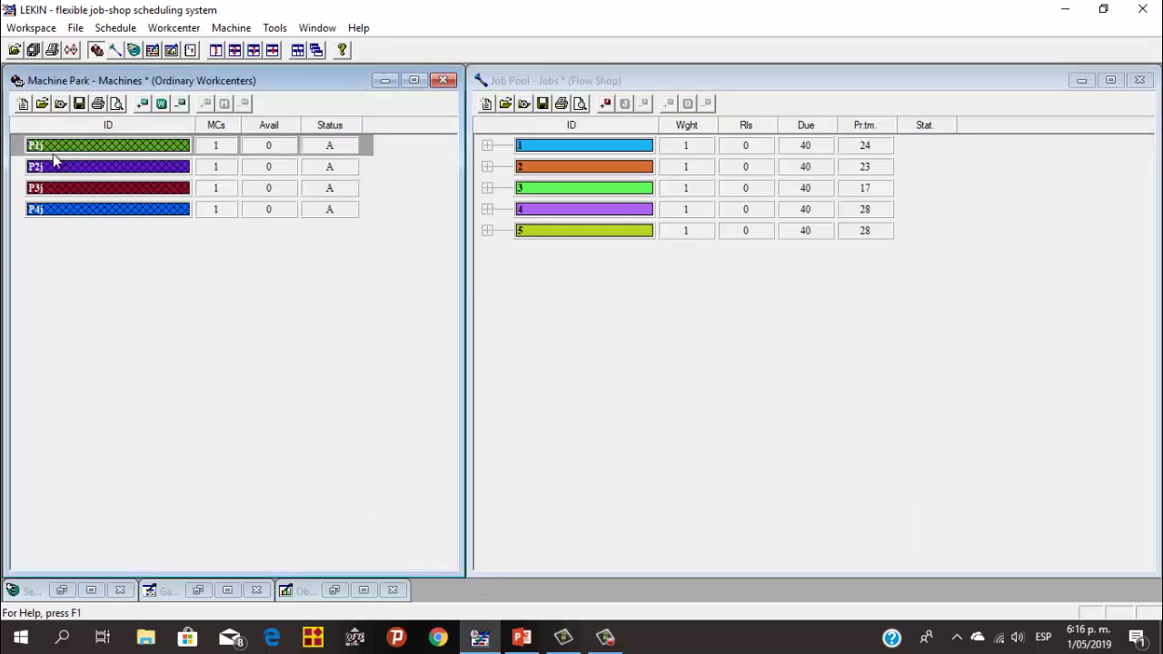
left_click(66, 170)
left_click(90, 184)
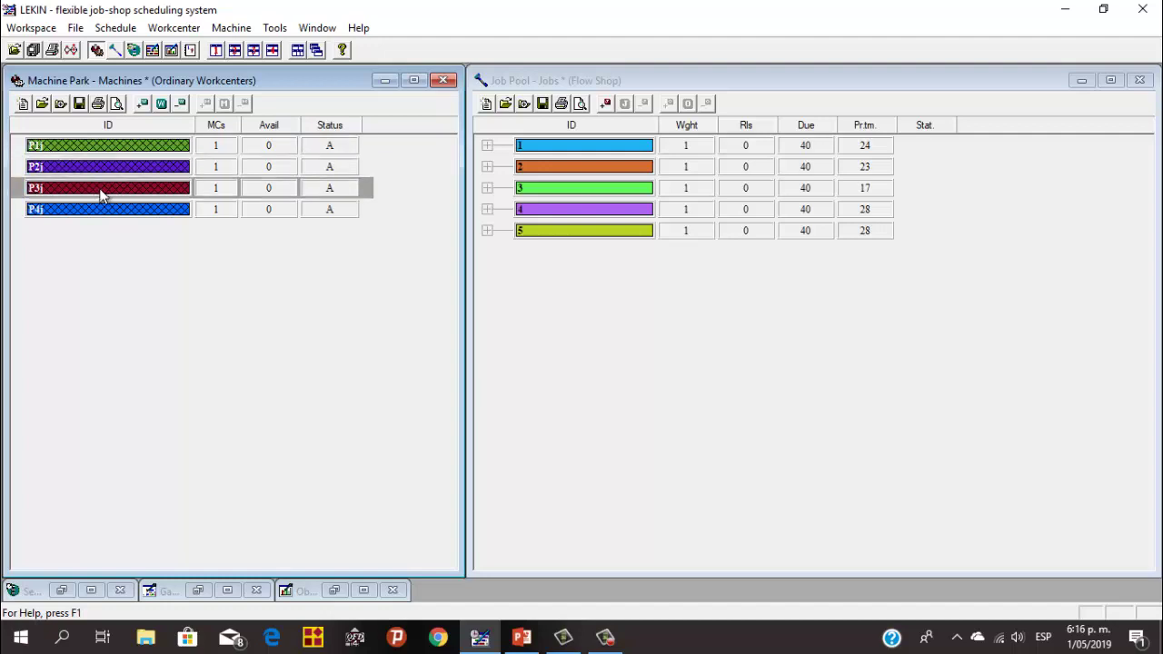
left_click(352, 210)
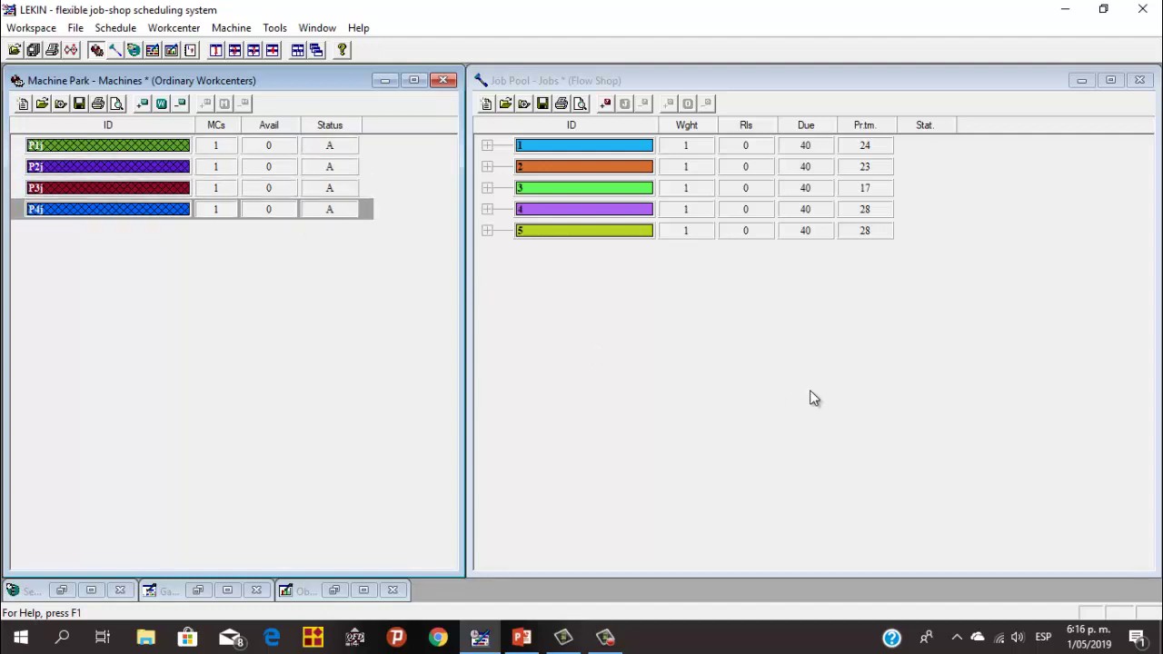
left_click(697, 276)
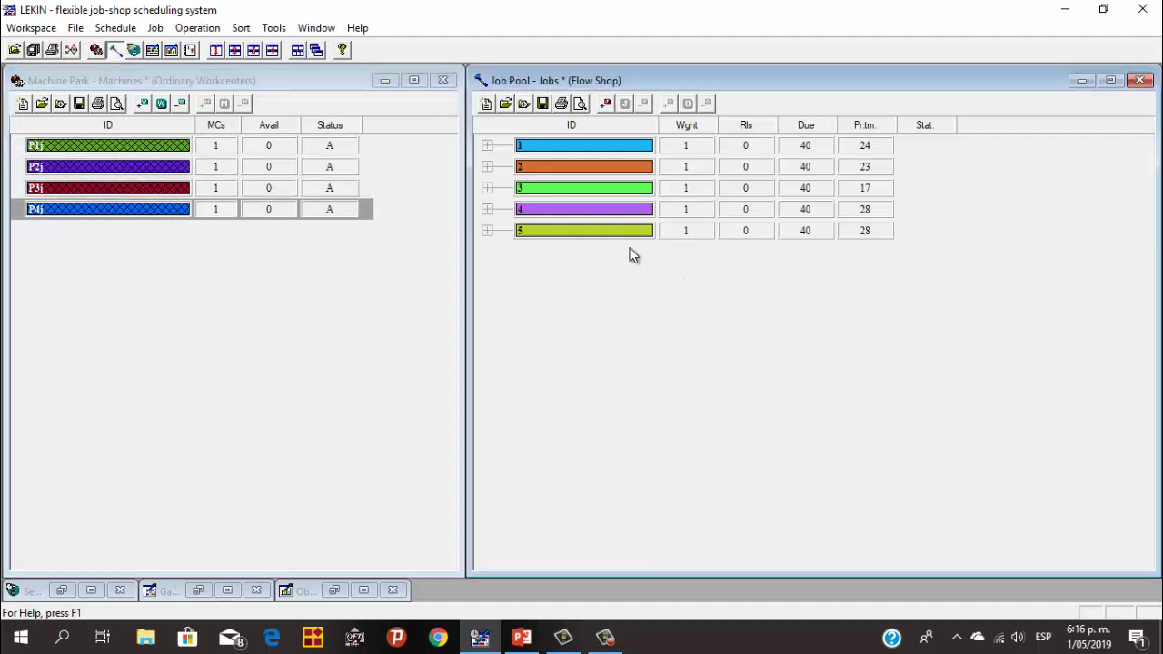
left_click(525, 148)
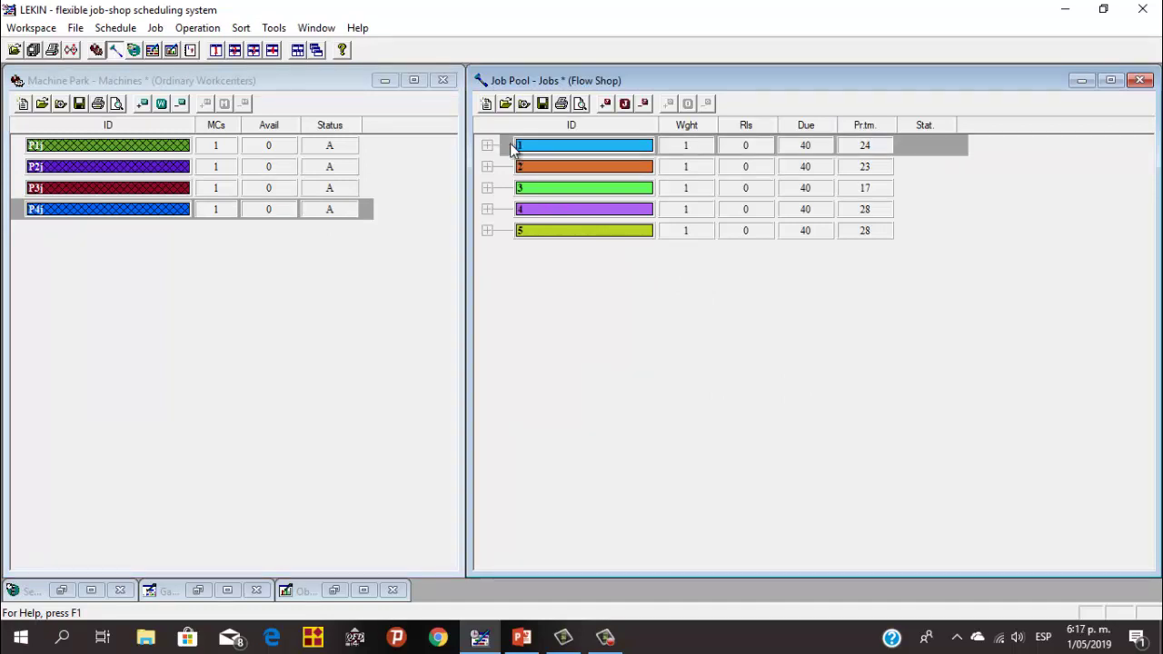
left_click(488, 146)
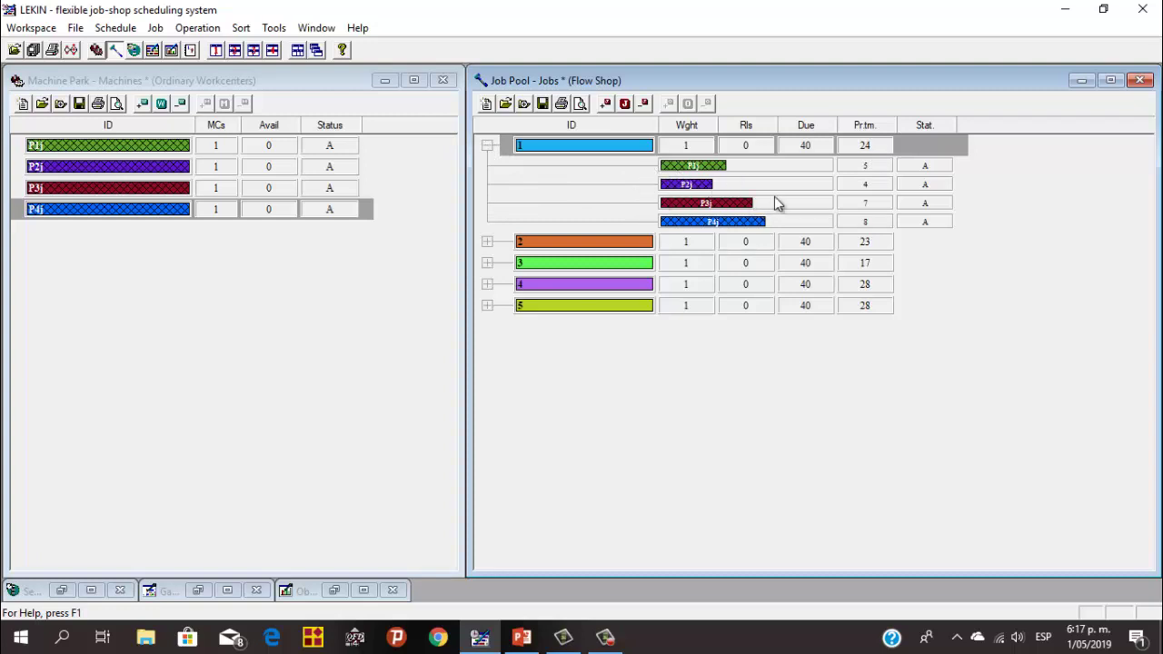
left_click(865, 167)
left_click(867, 184)
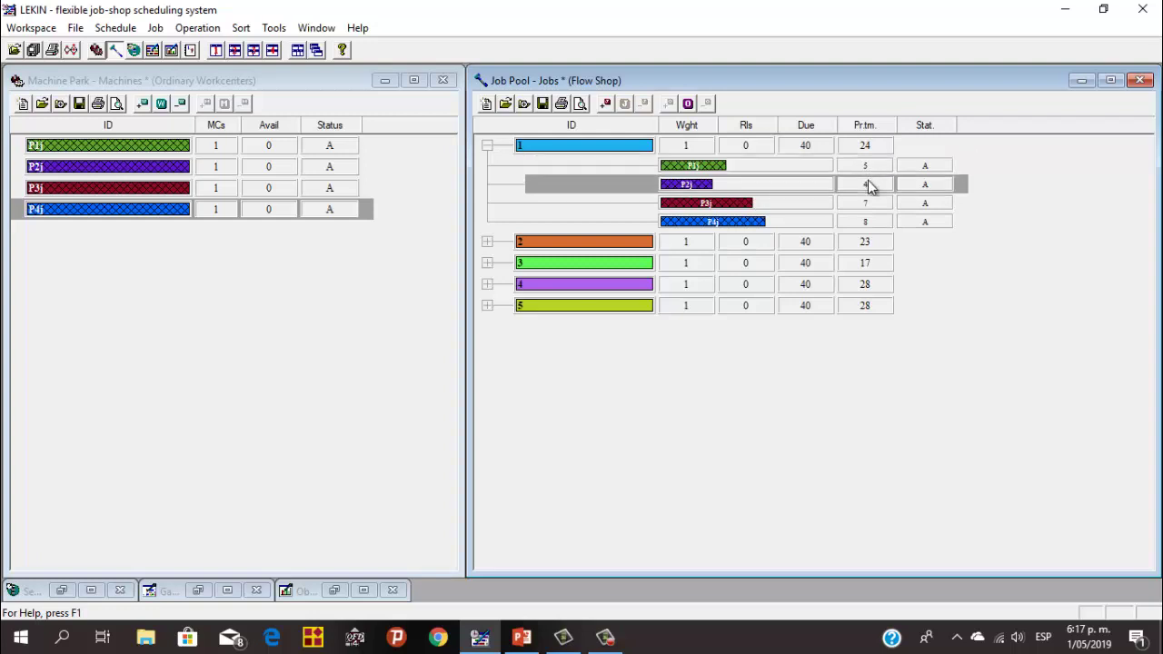
left_click(875, 204)
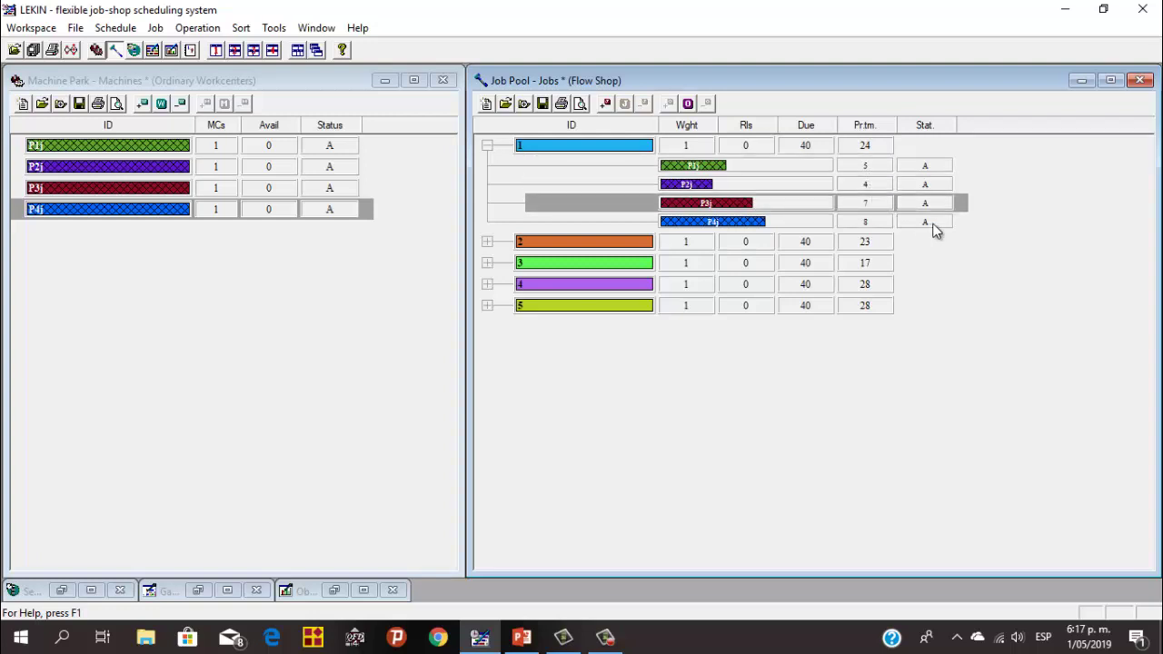
- Schedule the five flow shop jobs with the ATCS dispatching rule, keeping parameters K1 and K2 at 1
left_click(192, 51)
left_click(121, 29)
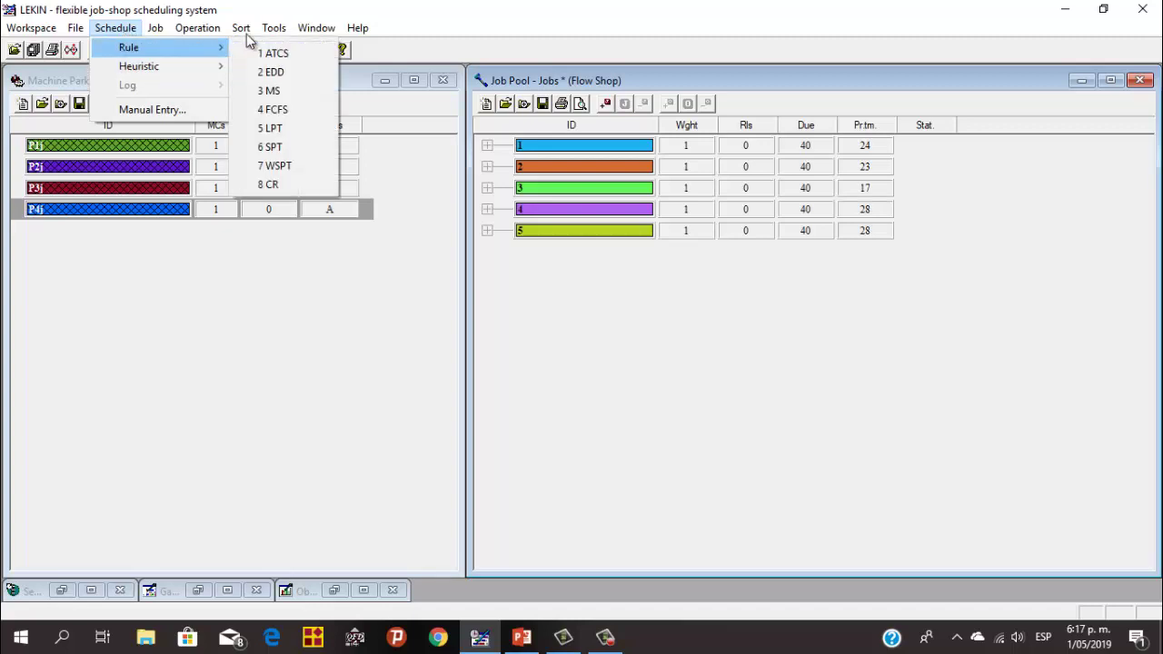
mouse_move(277, 37)
mouse_move(101, 32)
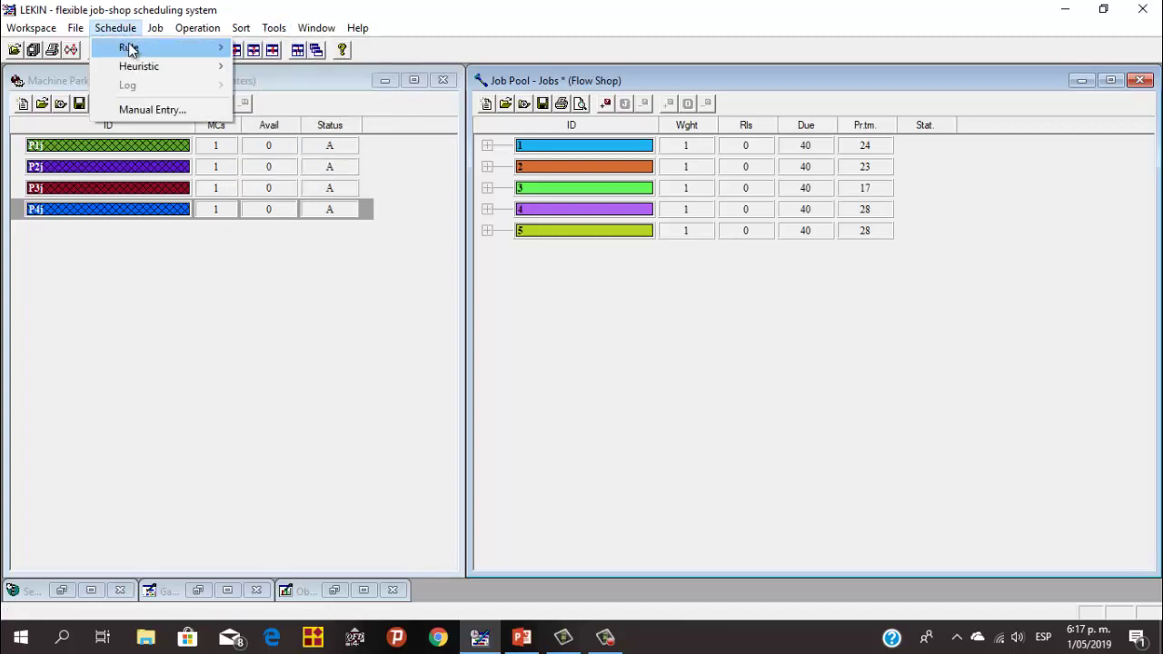
mouse_move(153, 49)
left_click(274, 54)
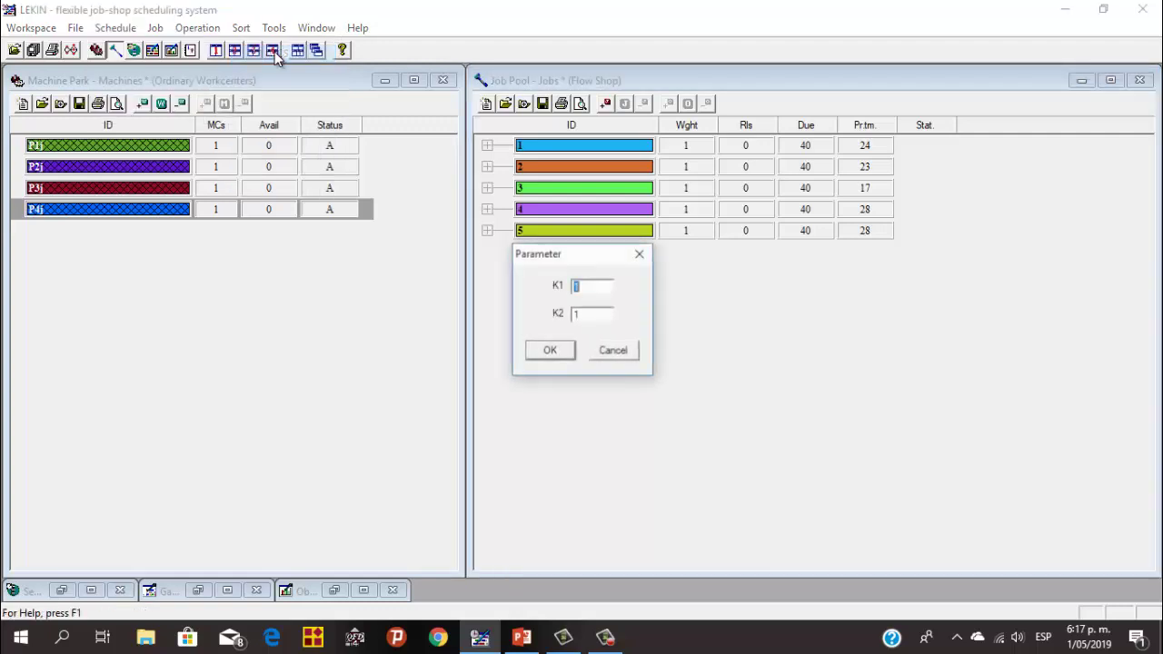
left_click(562, 351)
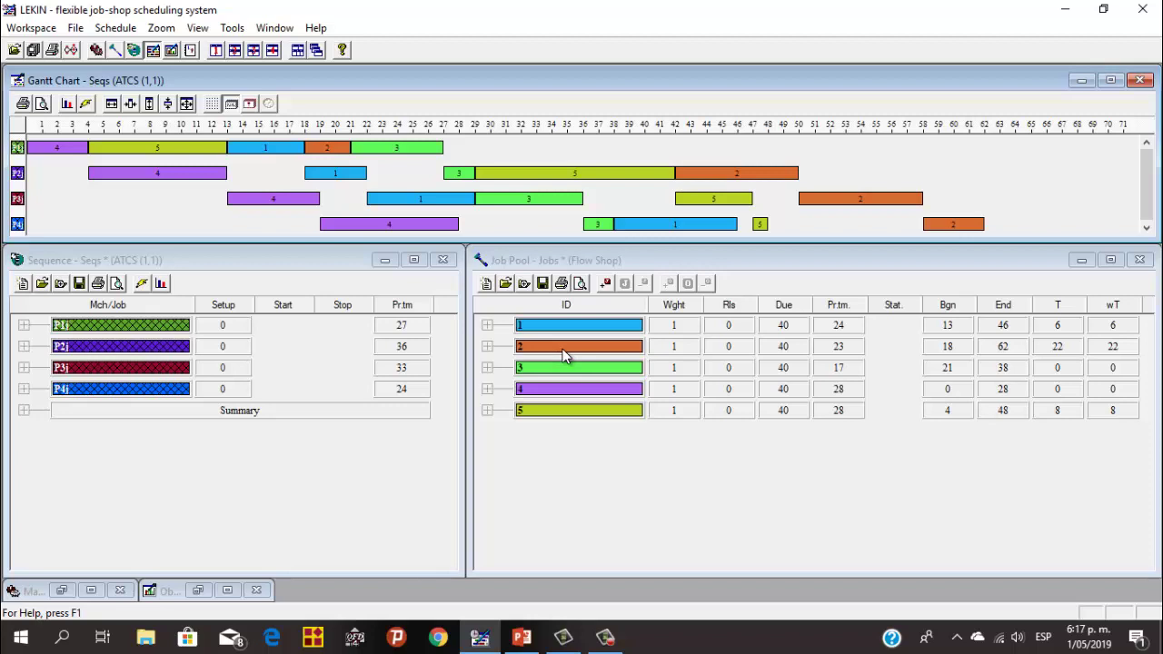
- Reschedule the flow shop with the EDD rule, followed by the MS rule, for comparison in the Gantt chart
left_click(115, 28)
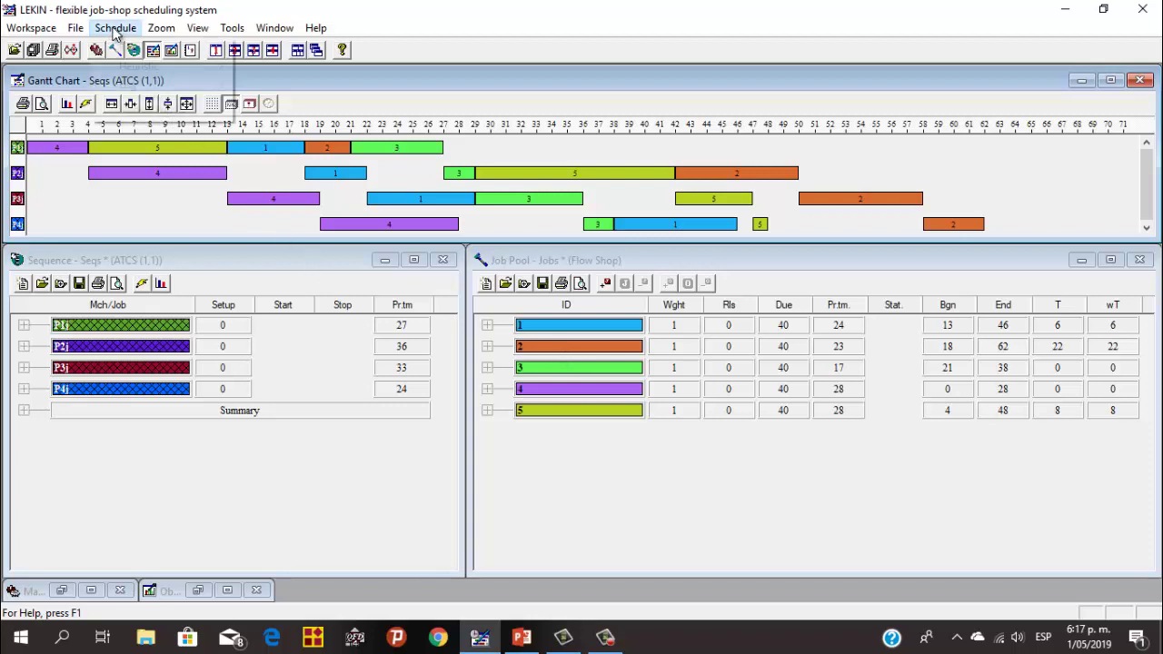
mouse_move(129, 48)
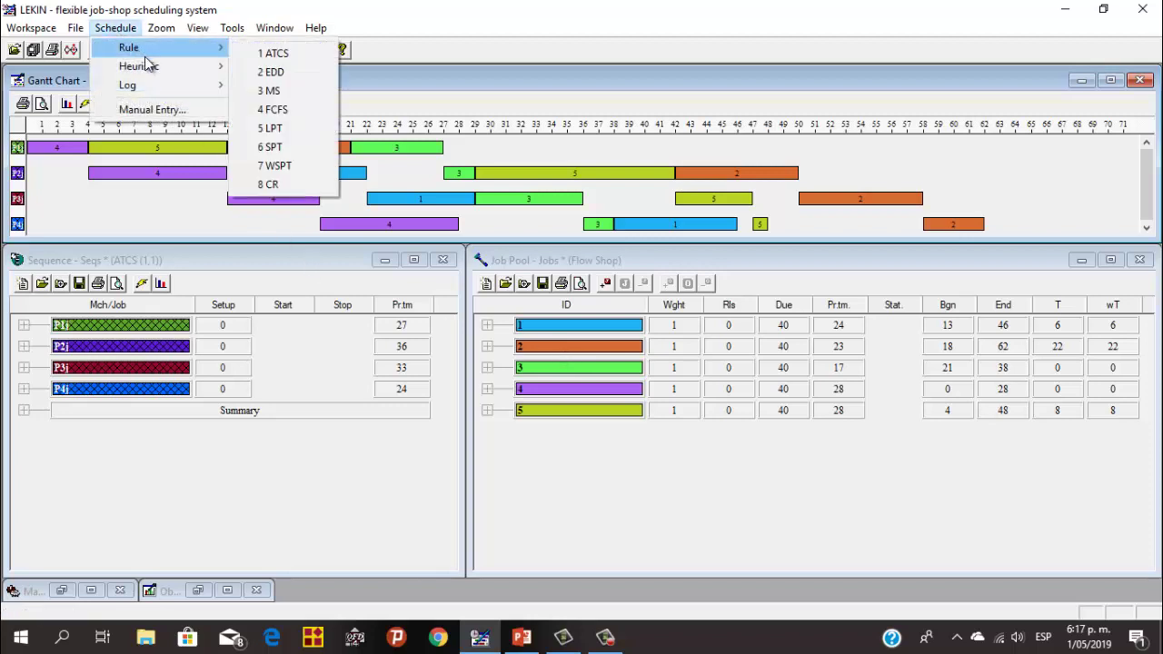
left_click(267, 72)
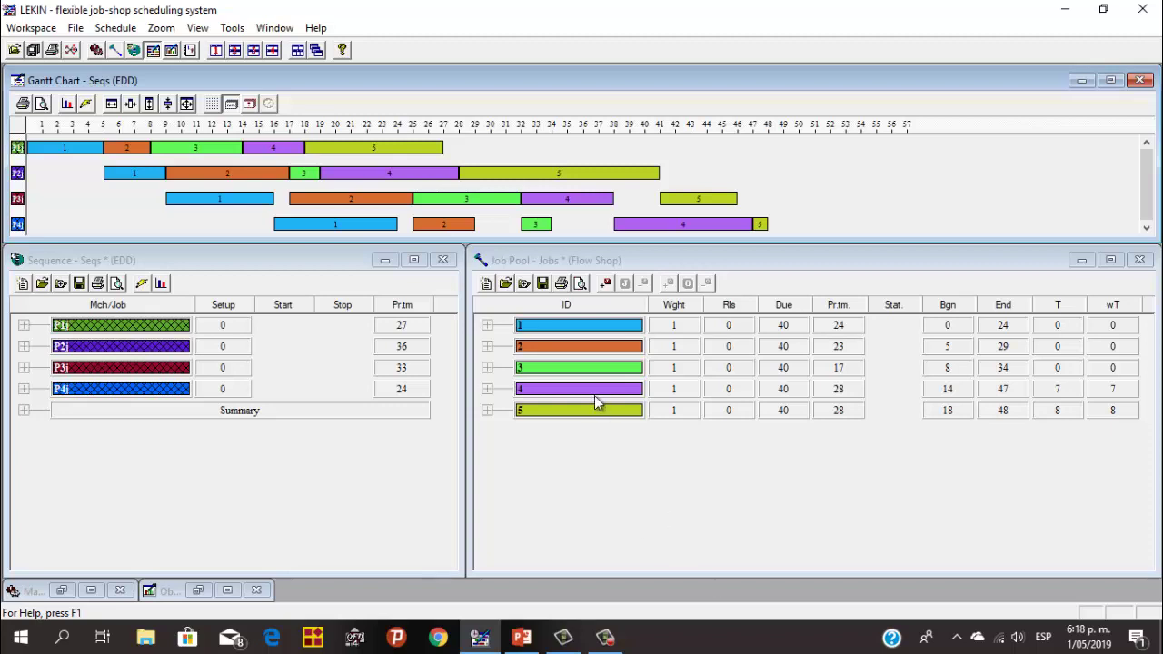
left_click(116, 29)
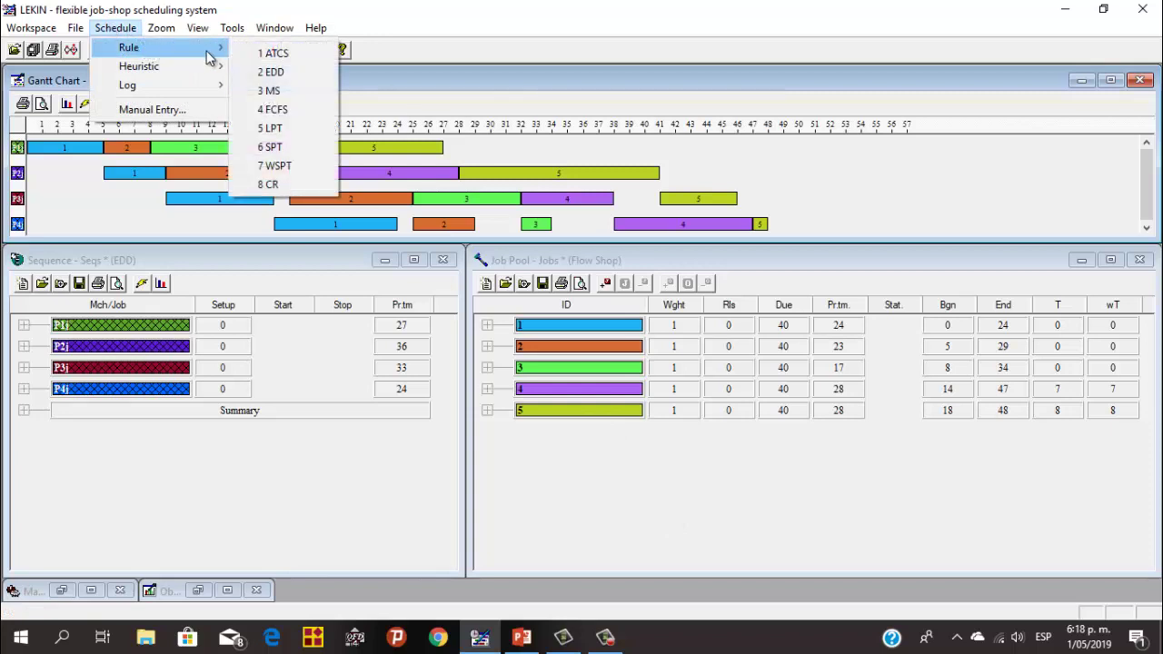
left_click(269, 91)
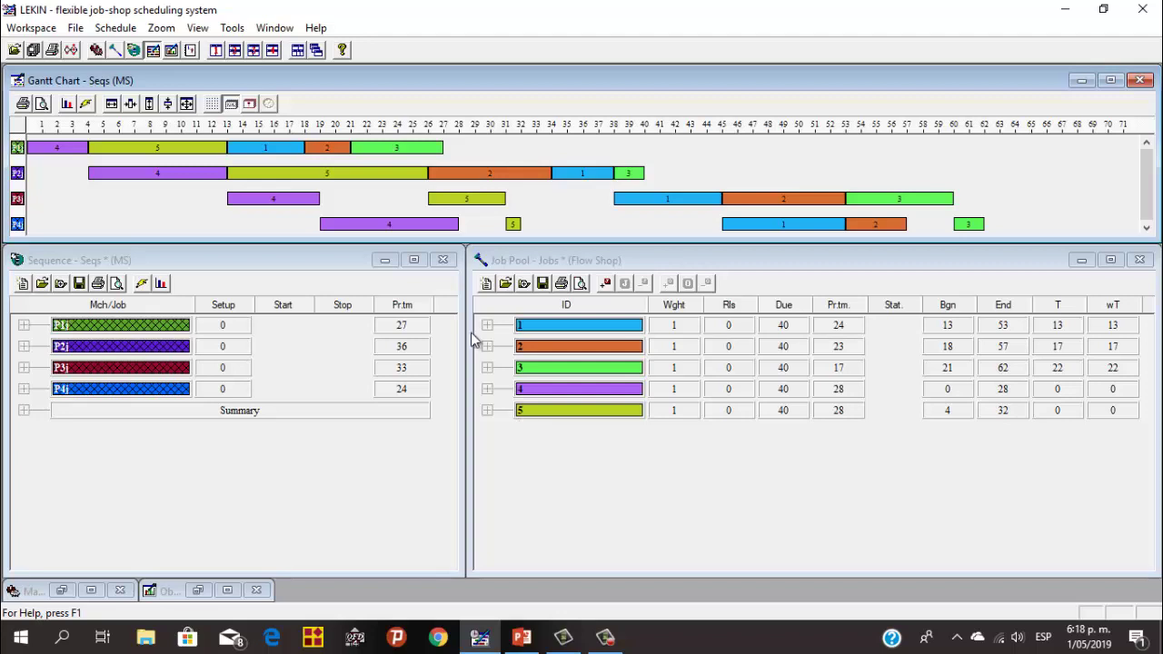
- Generate the flow shop schedule with the FCFS rule, followed by one with the LPT rule
left_click(116, 28)
mouse_move(141, 52)
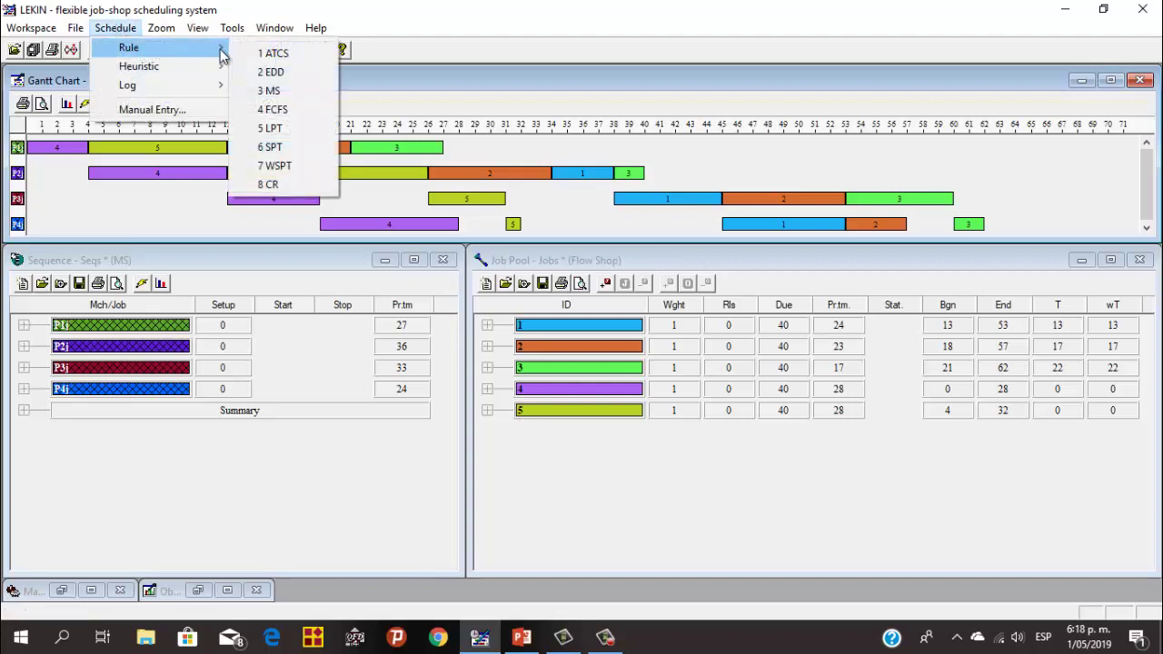
left_click(274, 109)
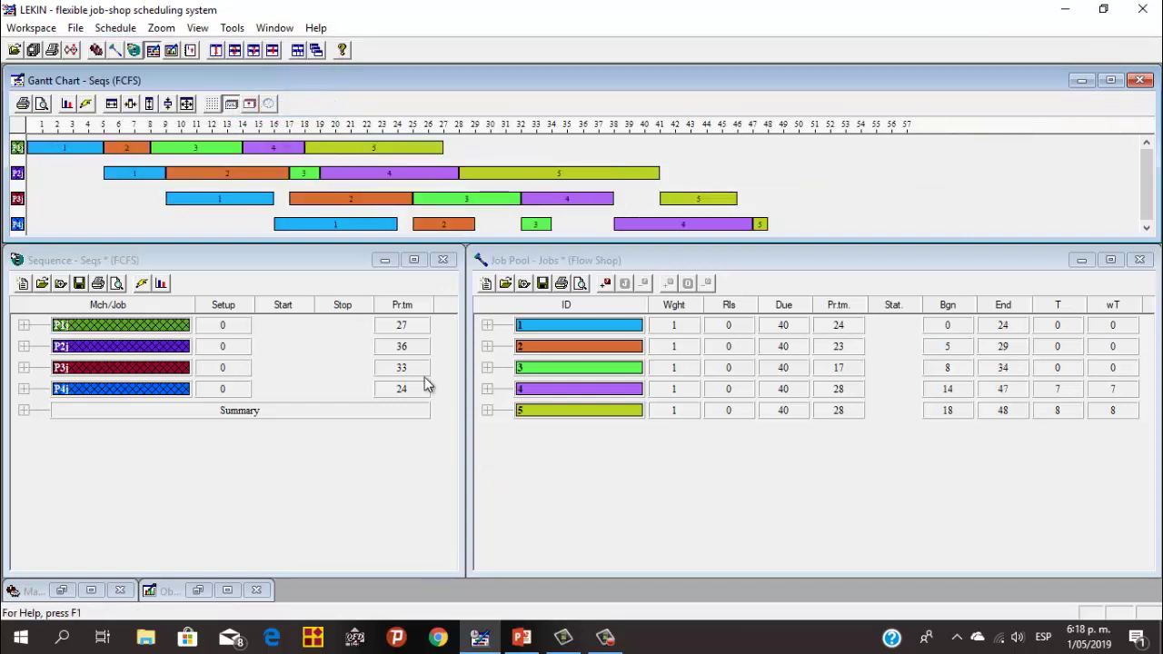
left_click(116, 27)
mouse_move(148, 47)
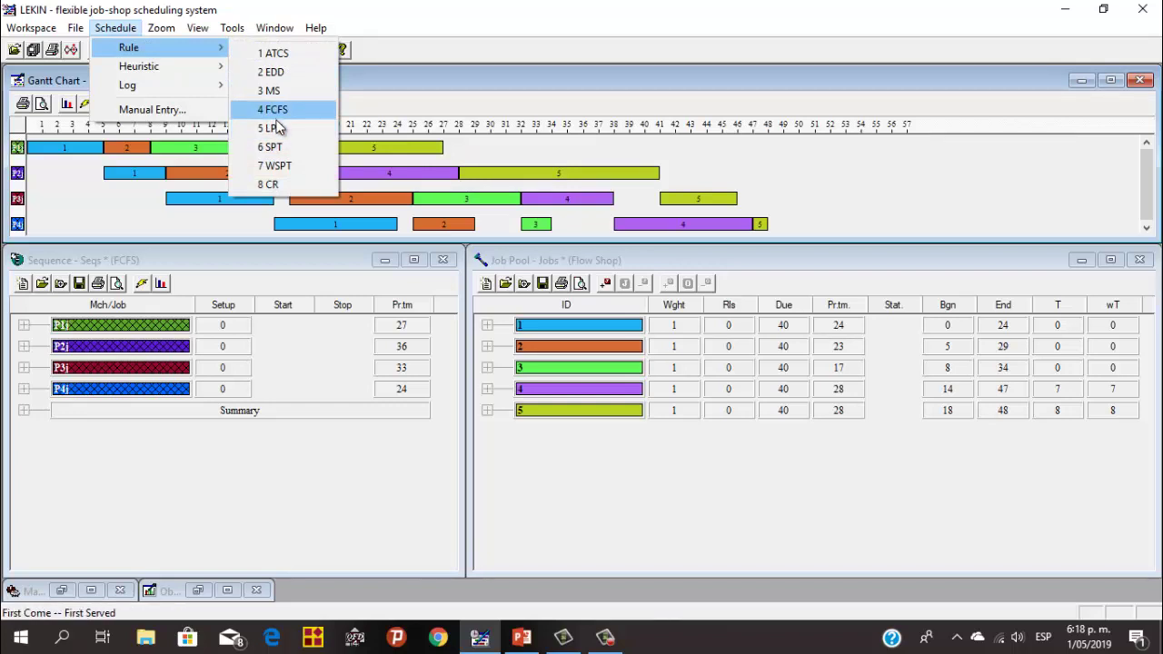
left_click(277, 129)
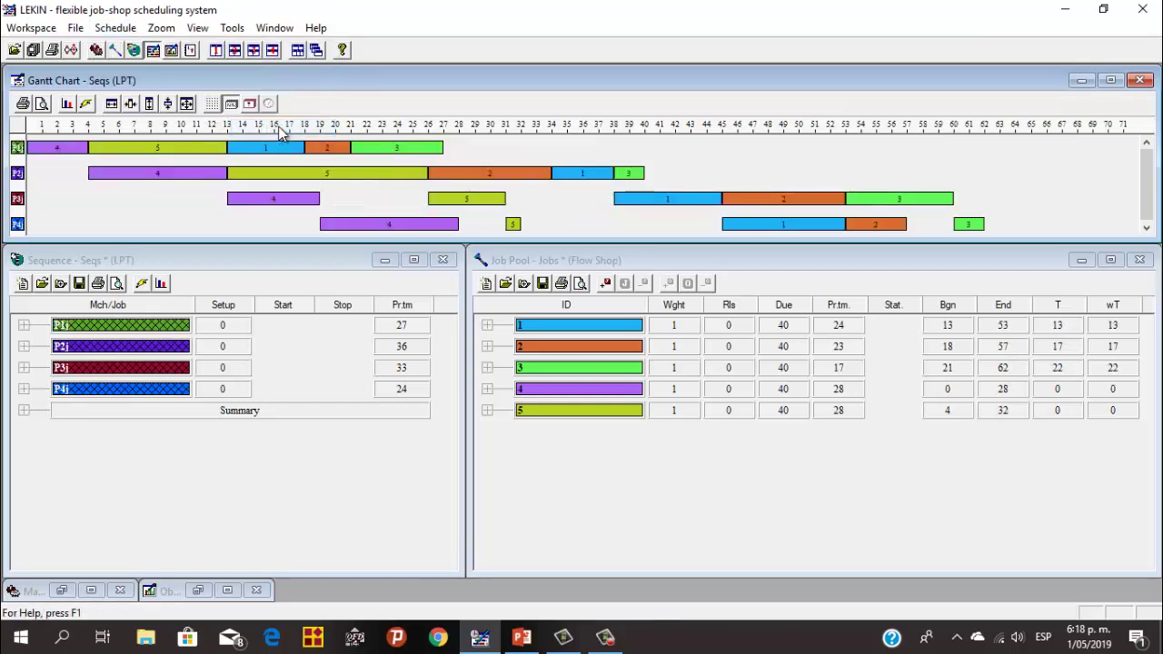
- Examine the LPT ordering in the job pool by comparing the processing times of jobs 3, 4 and 5 and viewing job 5's operations
left_click(845, 393)
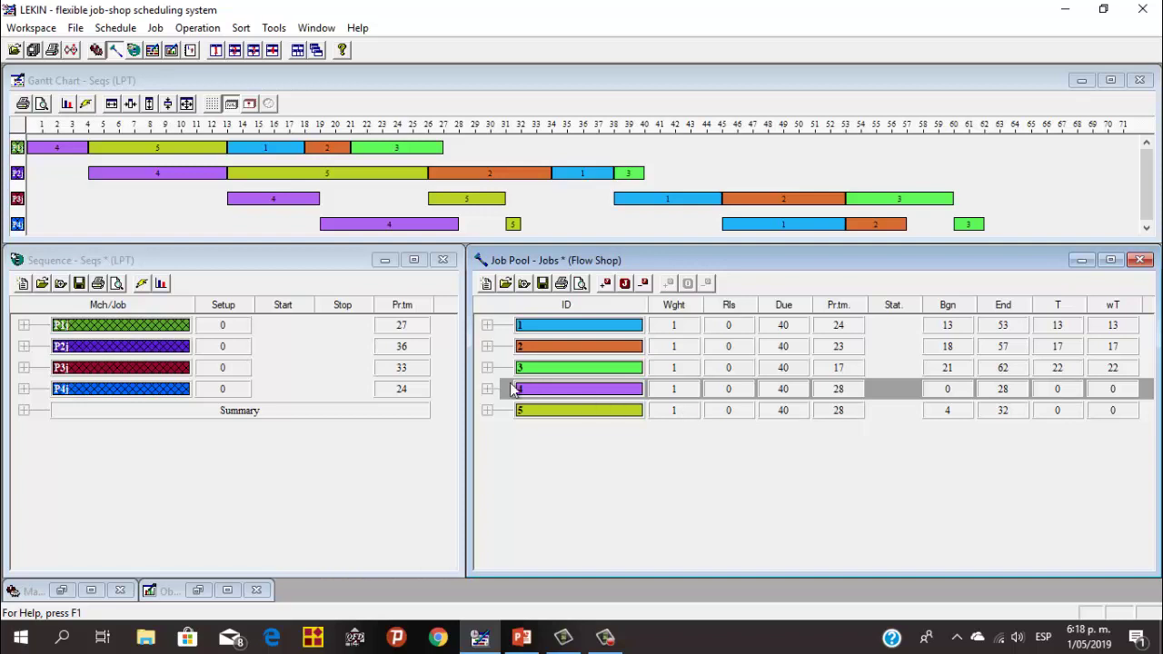
left_click(487, 410)
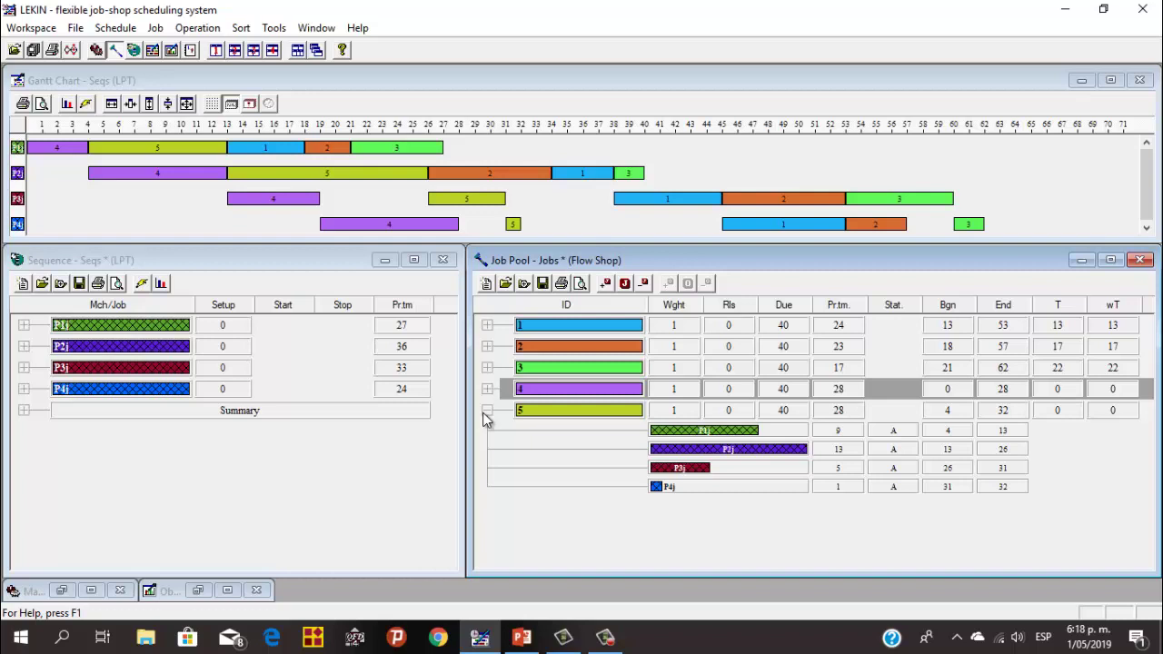
left_click(488, 410)
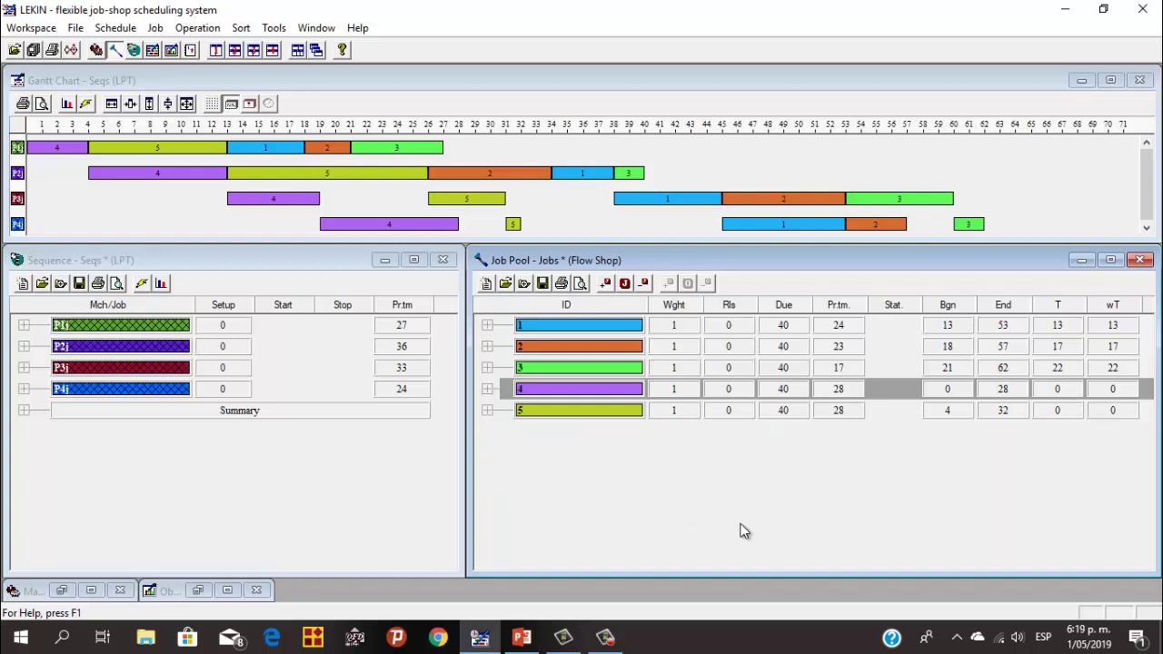
left_click(854, 416)
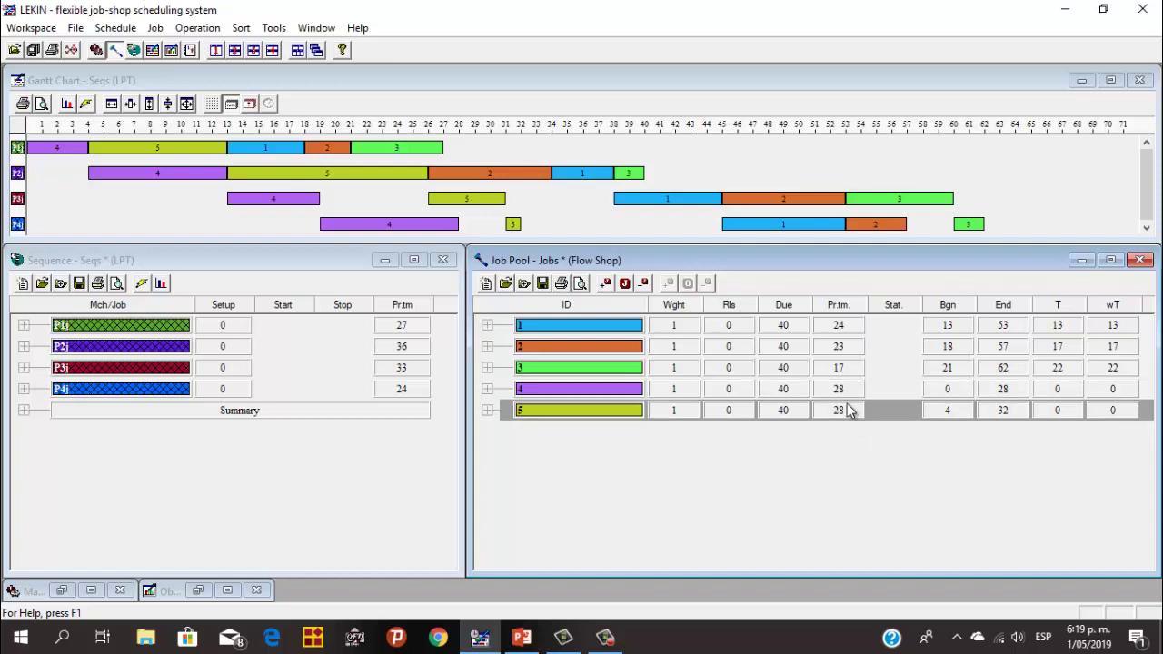
left_click(844, 393)
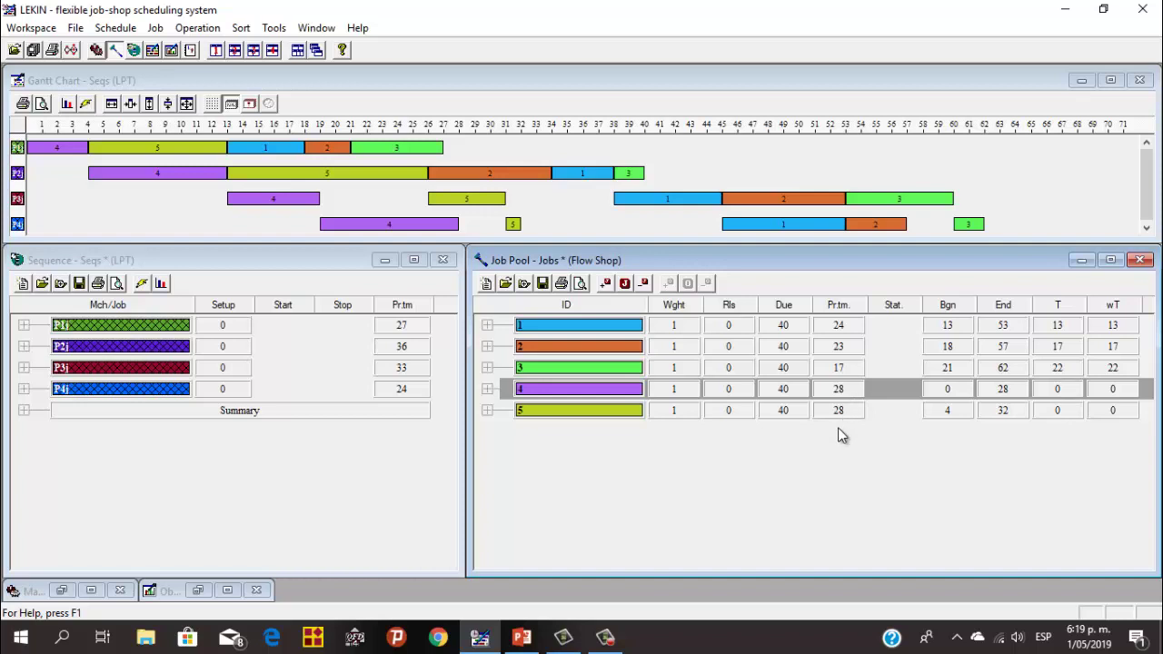
left_click(847, 411)
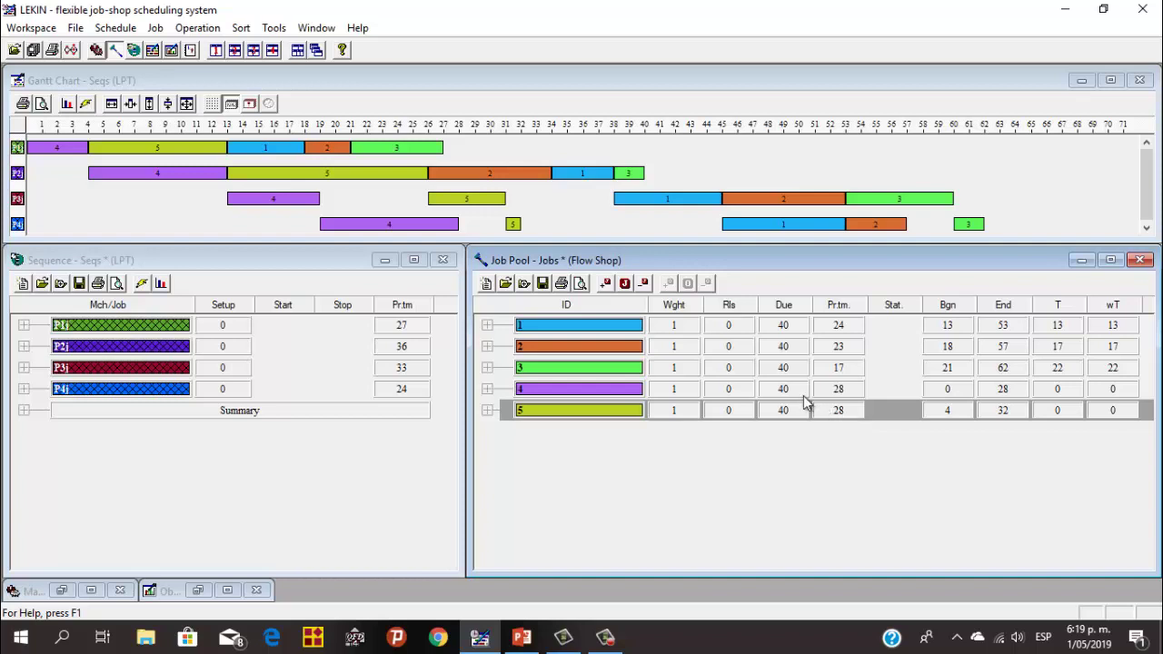
left_click(742, 396)
left_click(769, 412)
left_click(836, 368)
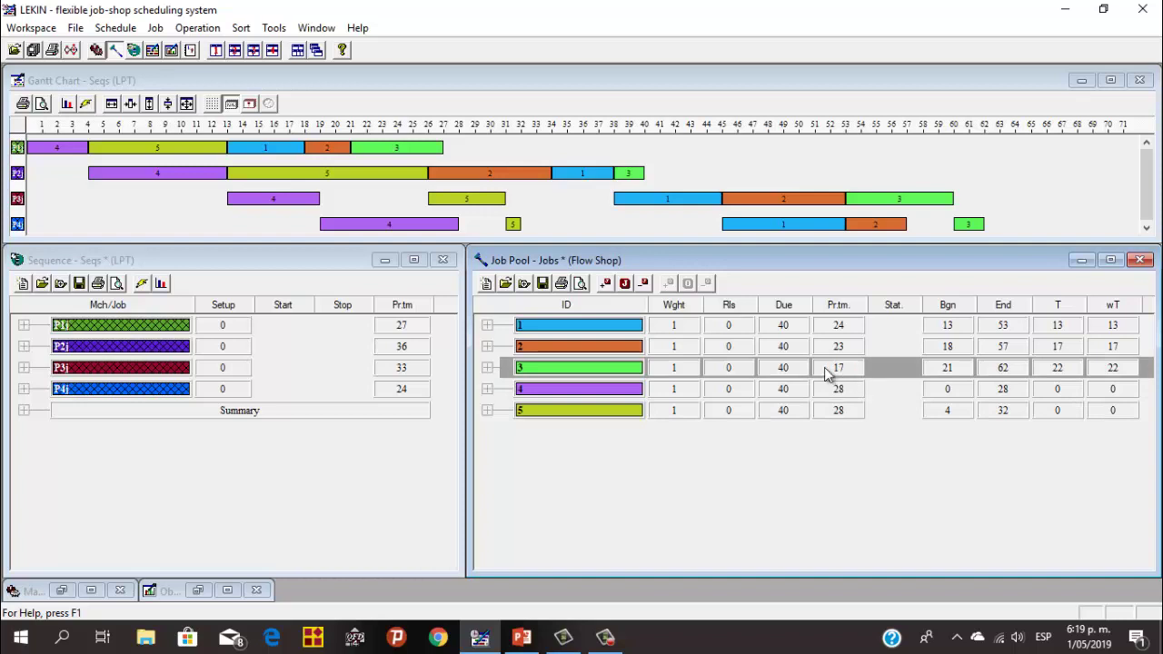
- Reschedule the flow shop with the SPT rule and check the rows of jobs 5 and 4 in the job pool
left_click(107, 30)
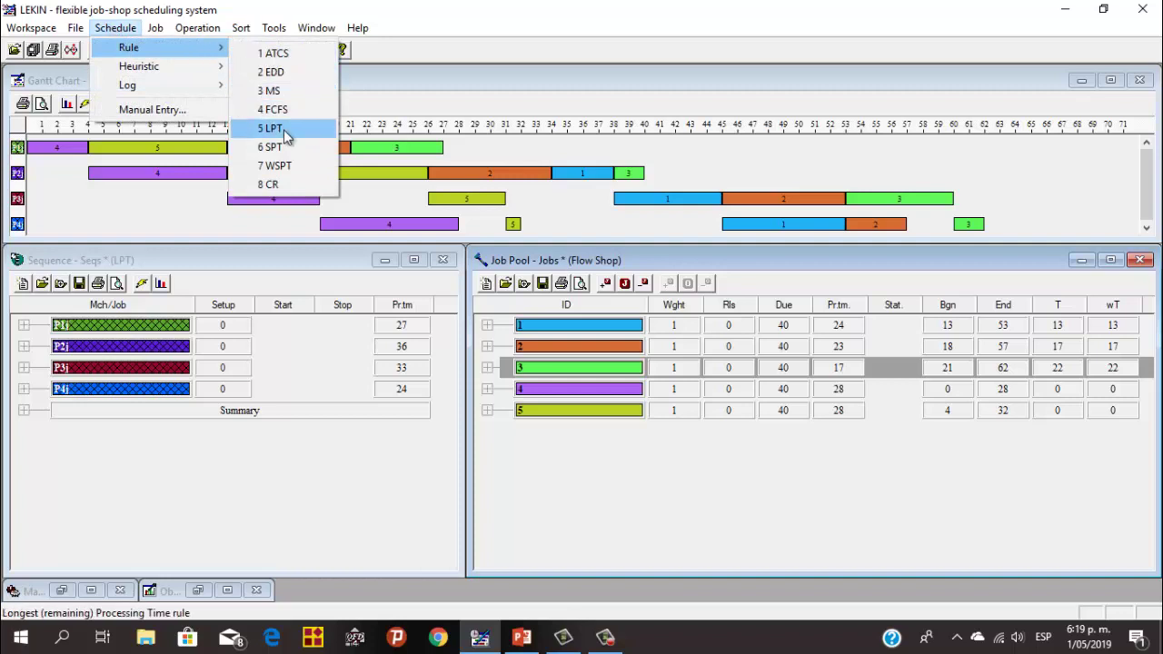
left_click(277, 147)
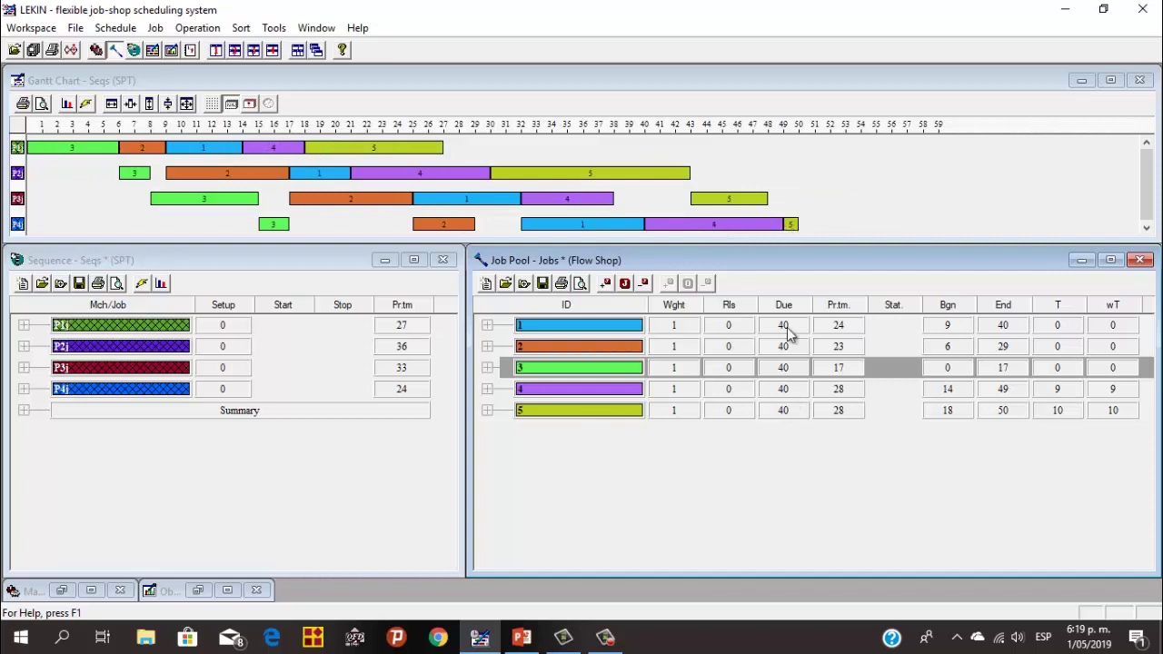
left_click(765, 410)
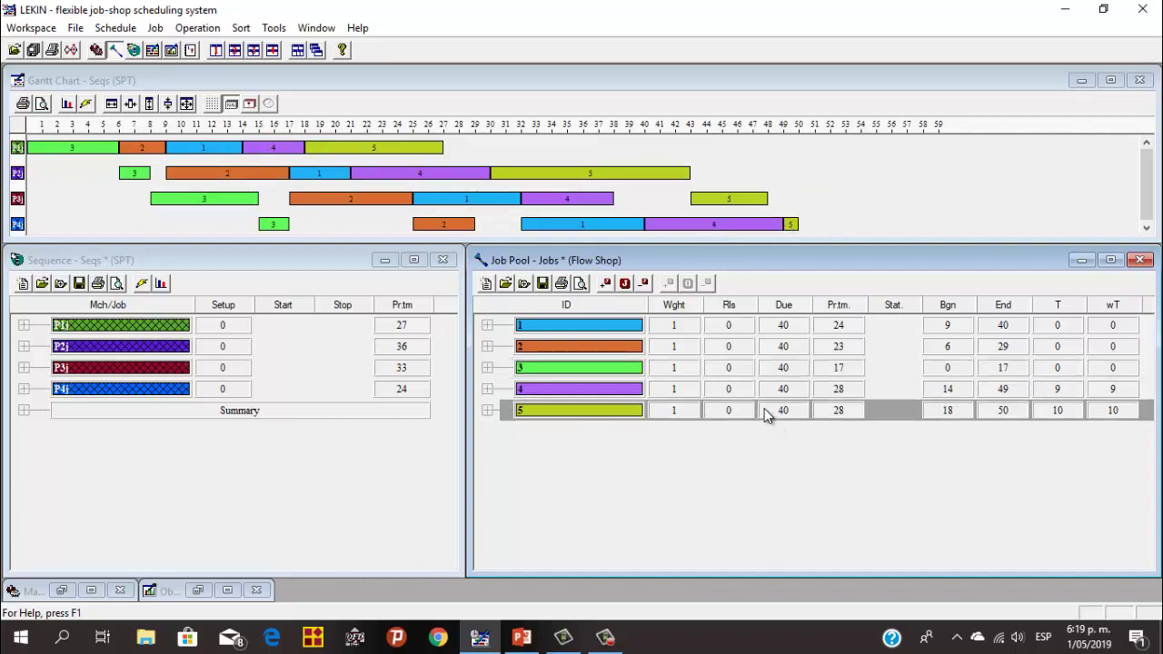
left_click(683, 387)
- Reschedule the flow shop with the WSPT rule
left_click(126, 28)
mouse_move(151, 50)
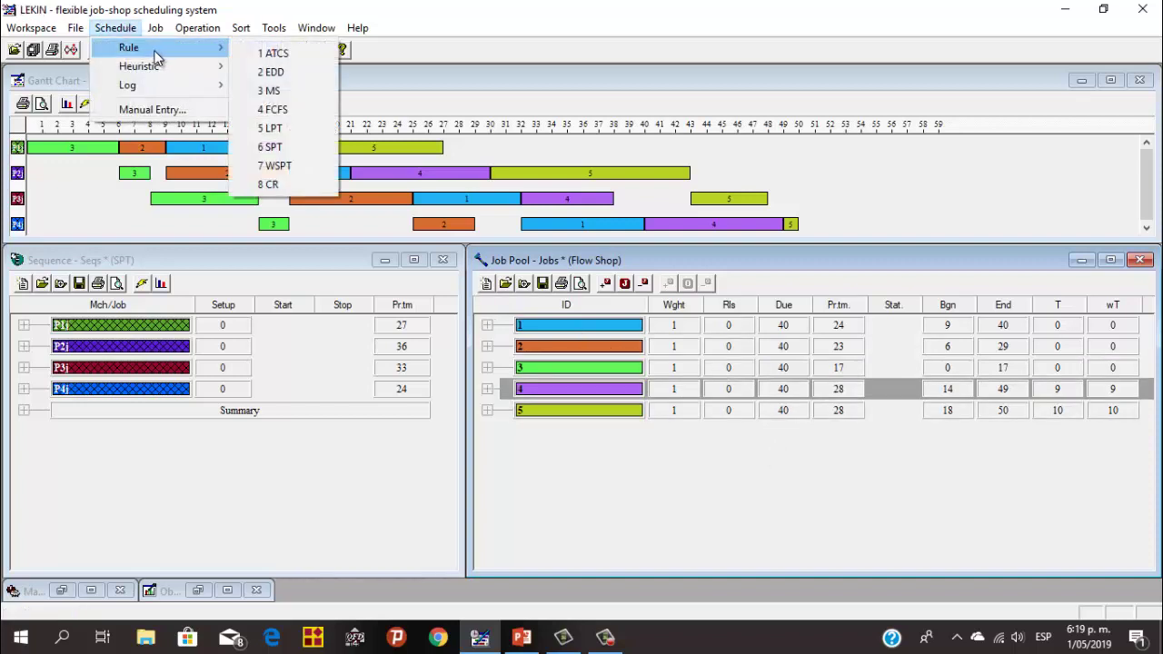
left_click(301, 166)
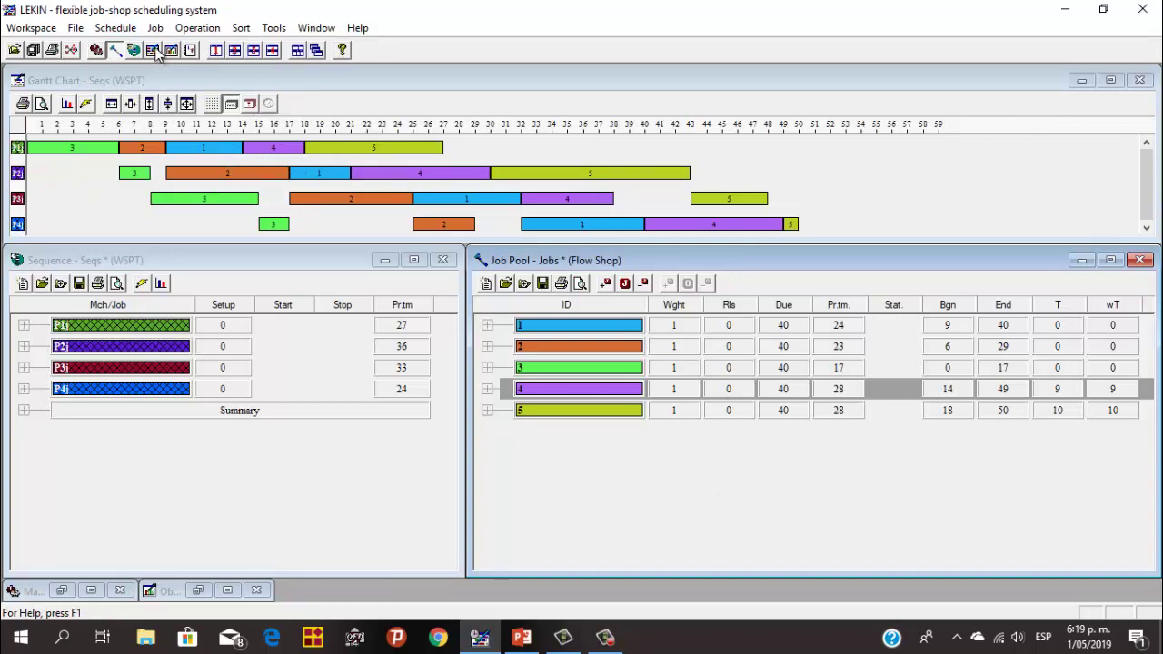
- Reschedule the flow shop with the CR rule and bring its Gantt chart to the front
left_click(127, 27)
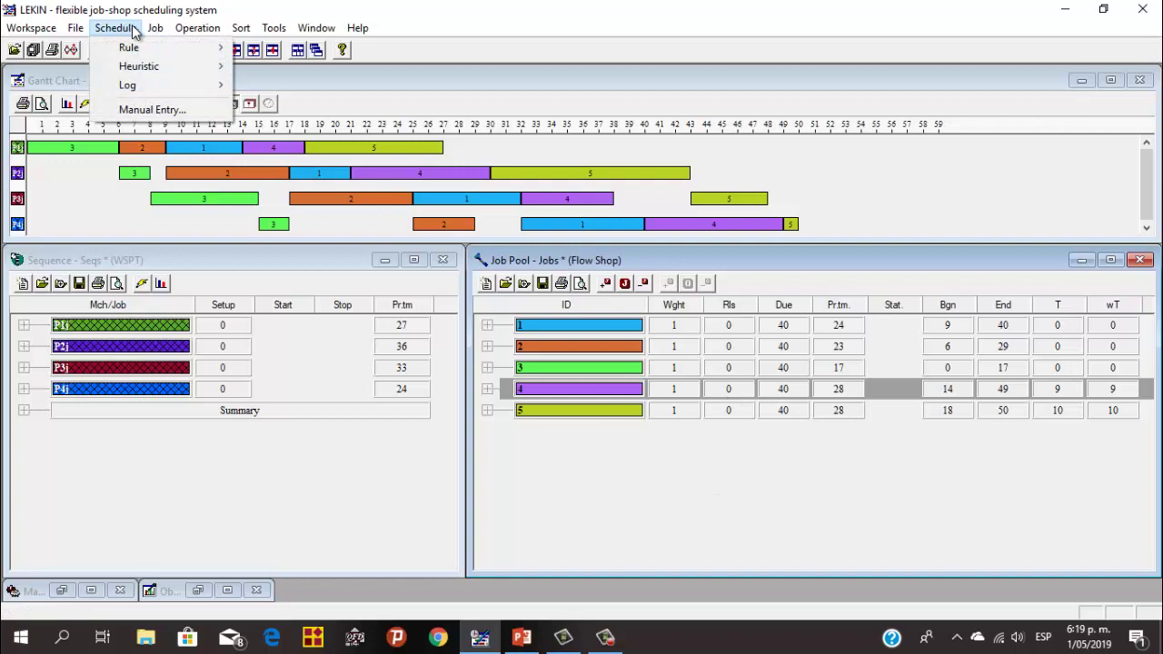
mouse_move(155, 29)
mouse_move(116, 28)
mouse_move(131, 50)
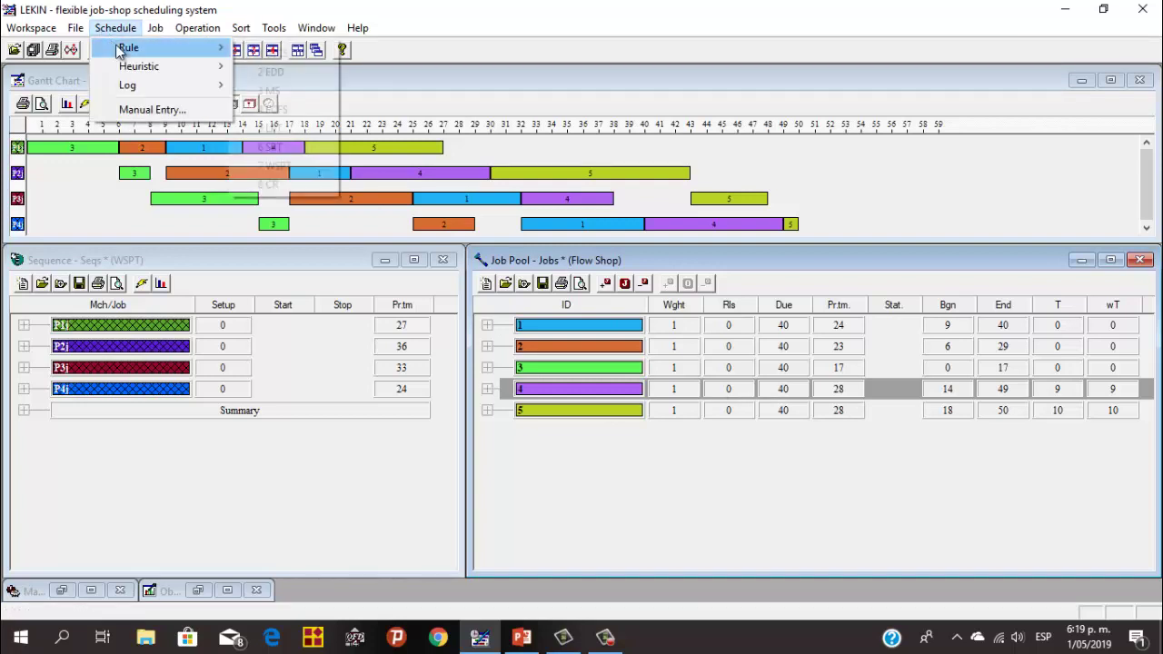
left_click(274, 183)
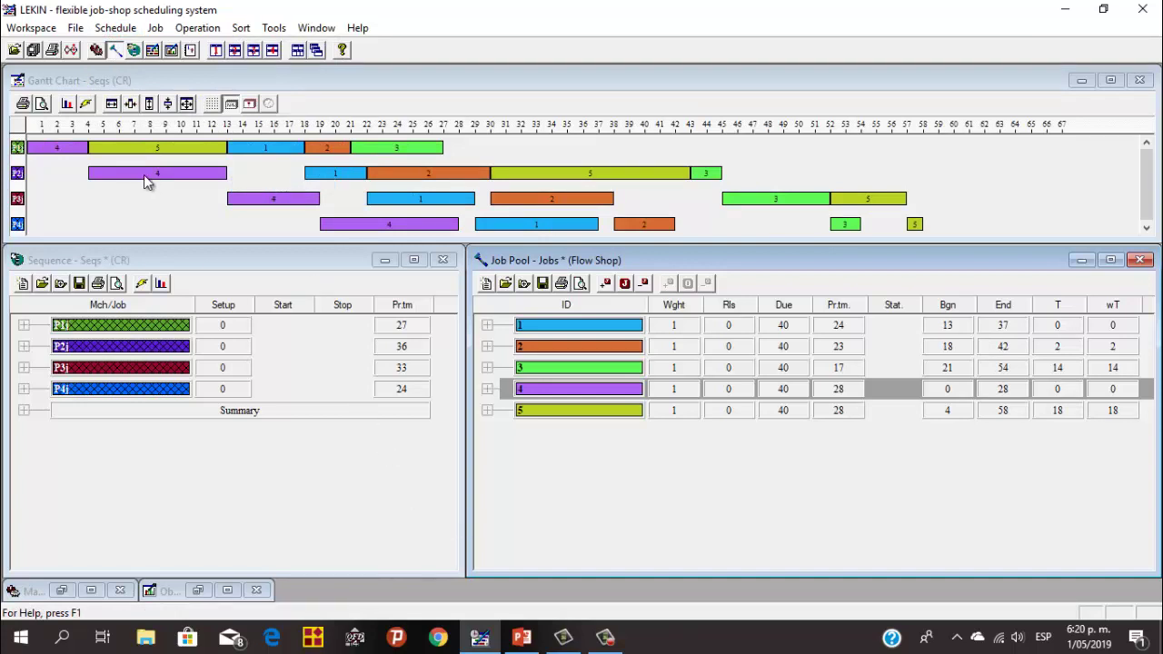
left_click(162, 207)
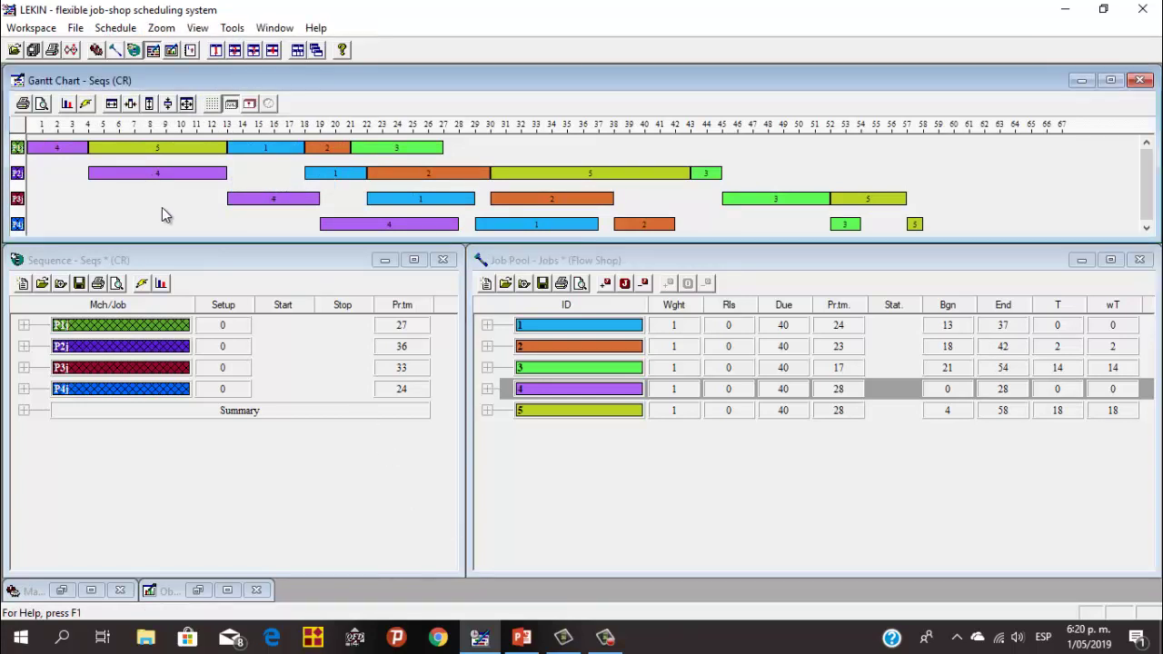
- Plot the multi-objective chart comparing all rules on every objective except running time, and show it full size
left_click(234, 28)
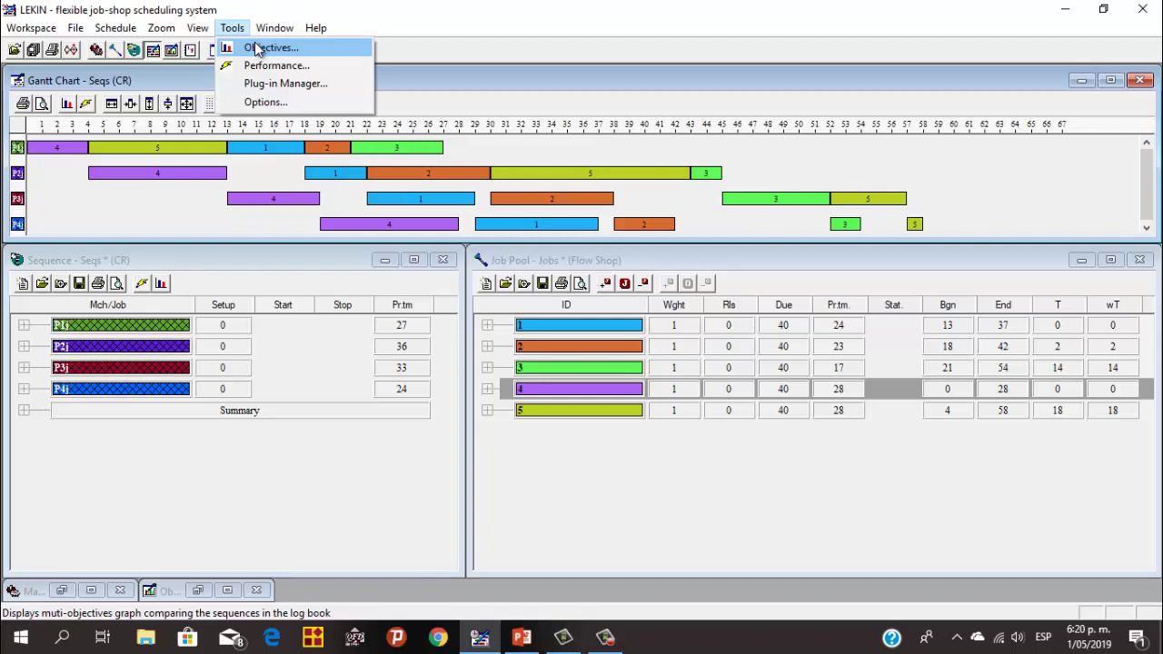
left_click(258, 48)
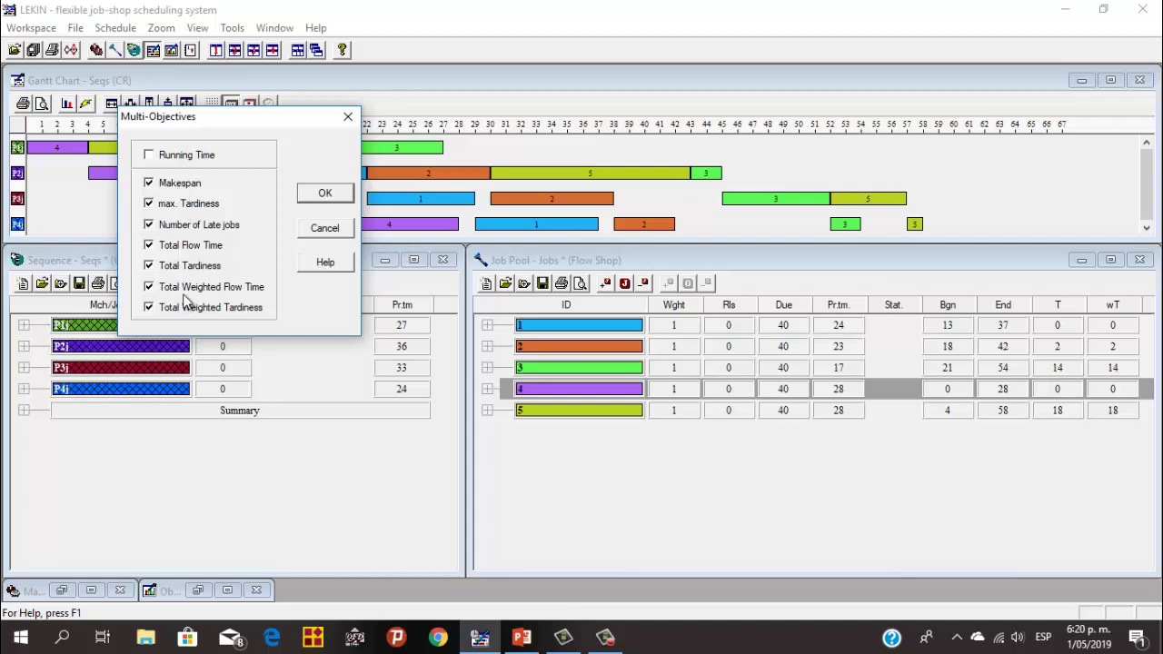
left_click(305, 201)
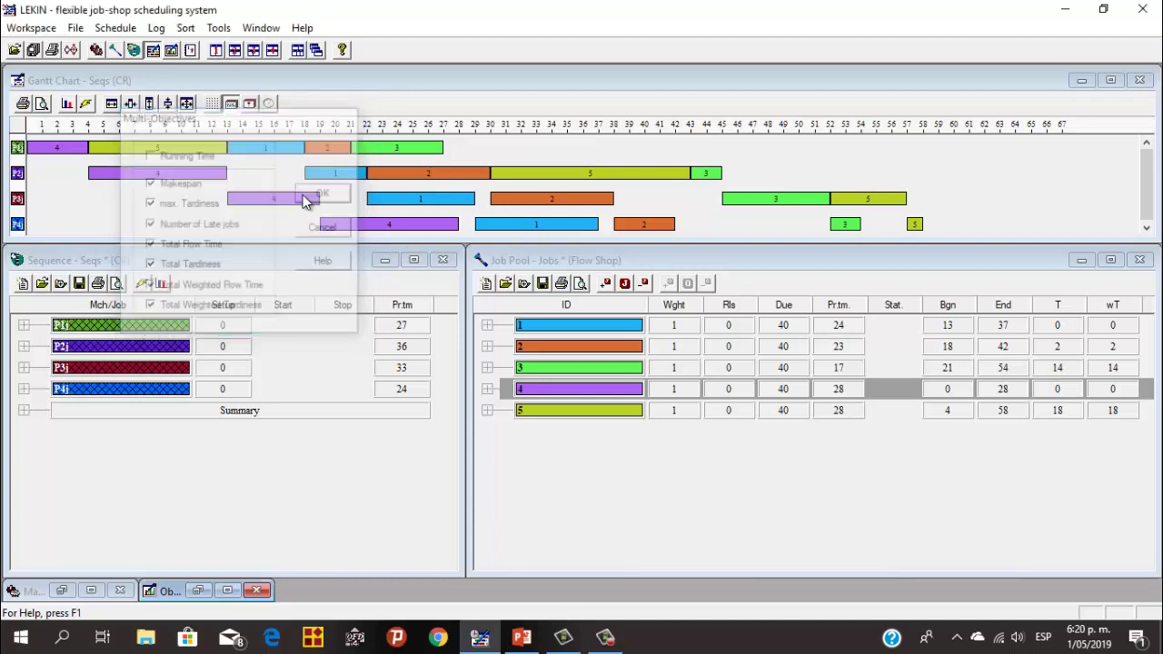
left_click(291, 80)
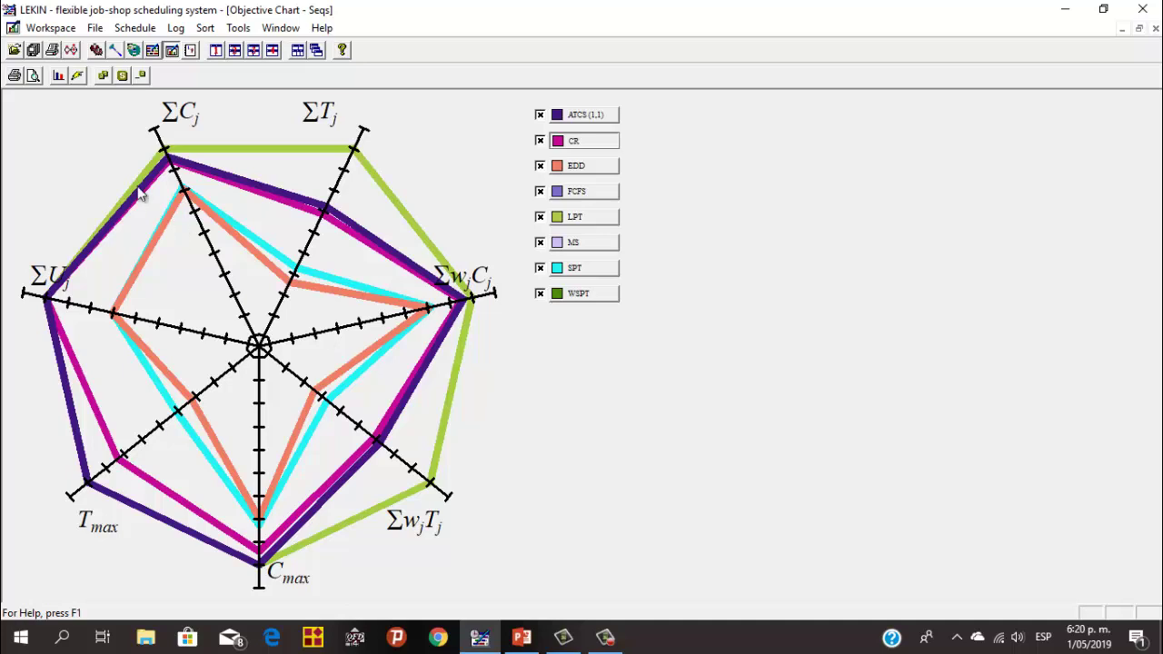
- Restrict the objective chart to maximum tardiness only, leaving out makespan and the other objectives
left_click(238, 27)
left_click(261, 53)
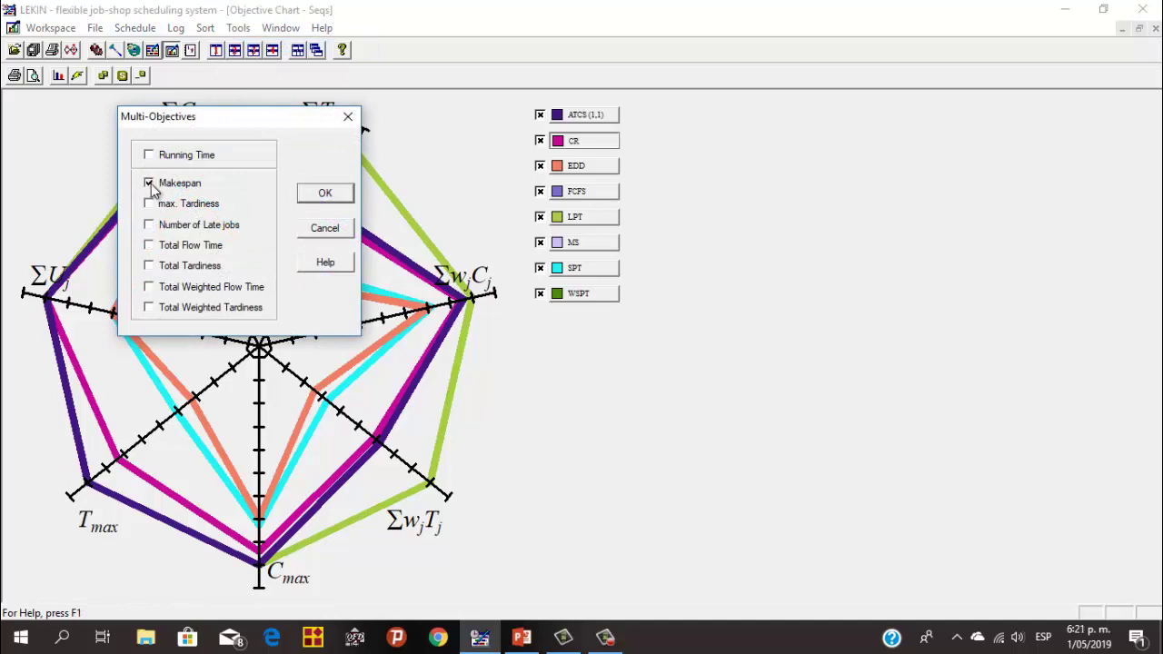
left_click(205, 208)
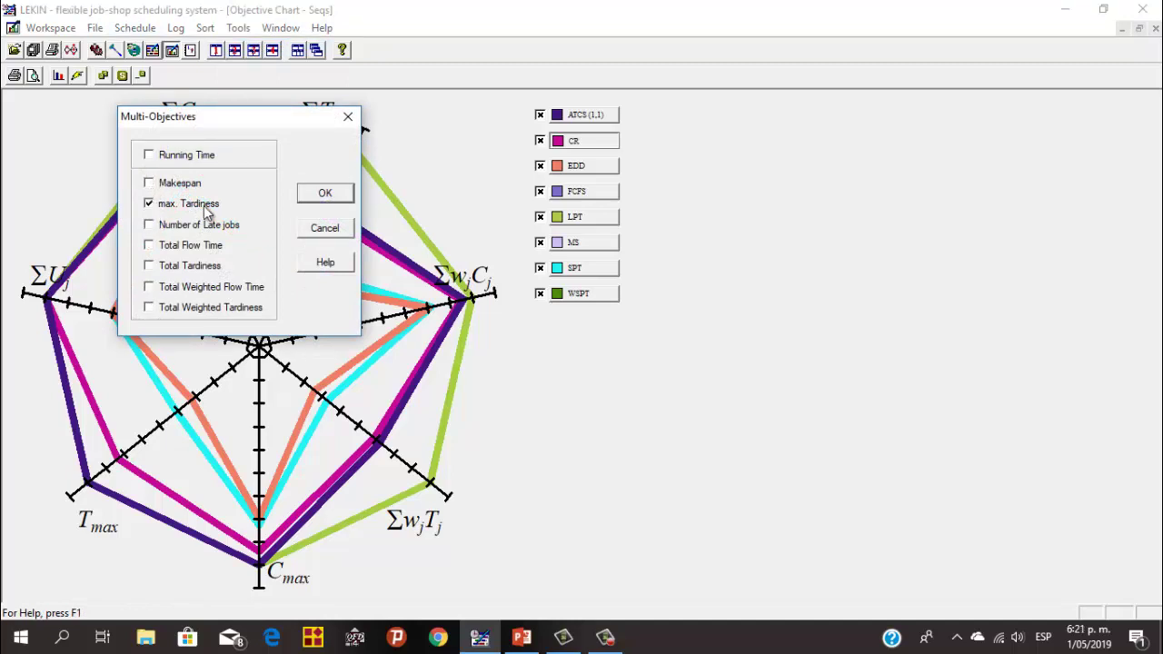
left_click(319, 196)
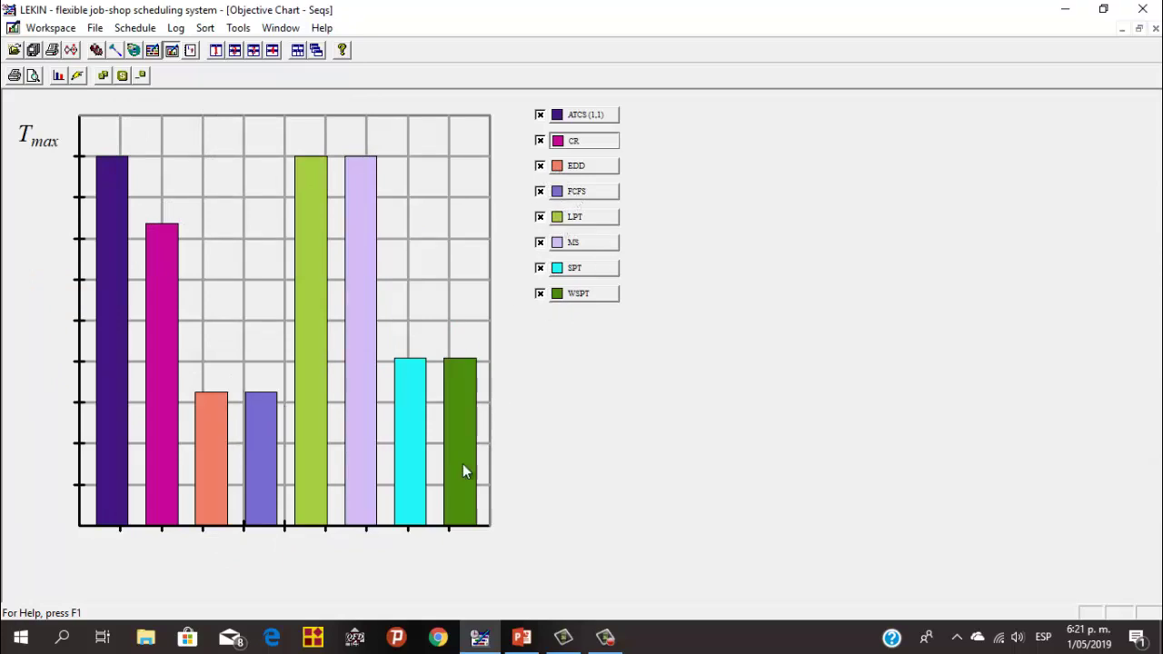
double_click(223, 412)
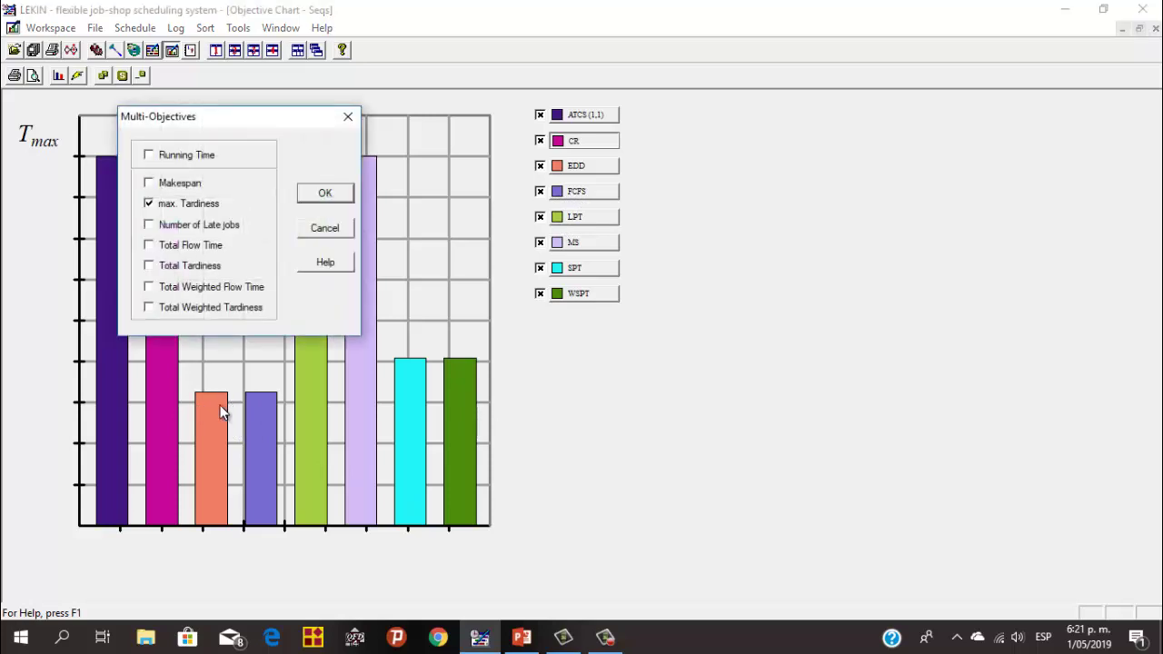
left_click(348, 116)
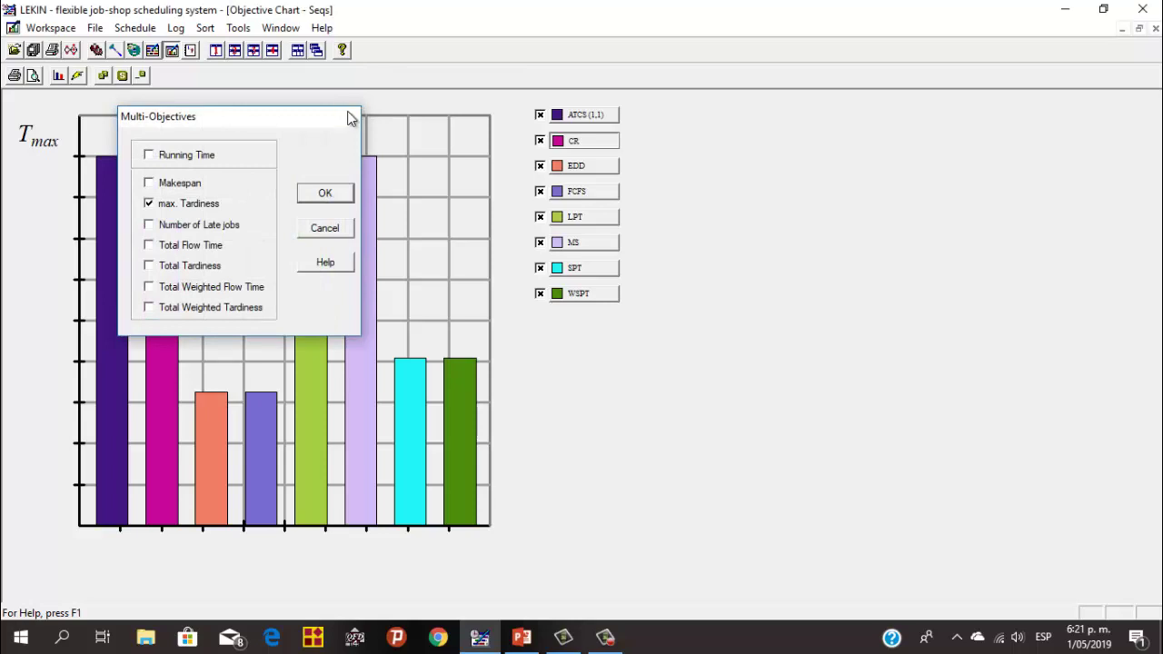
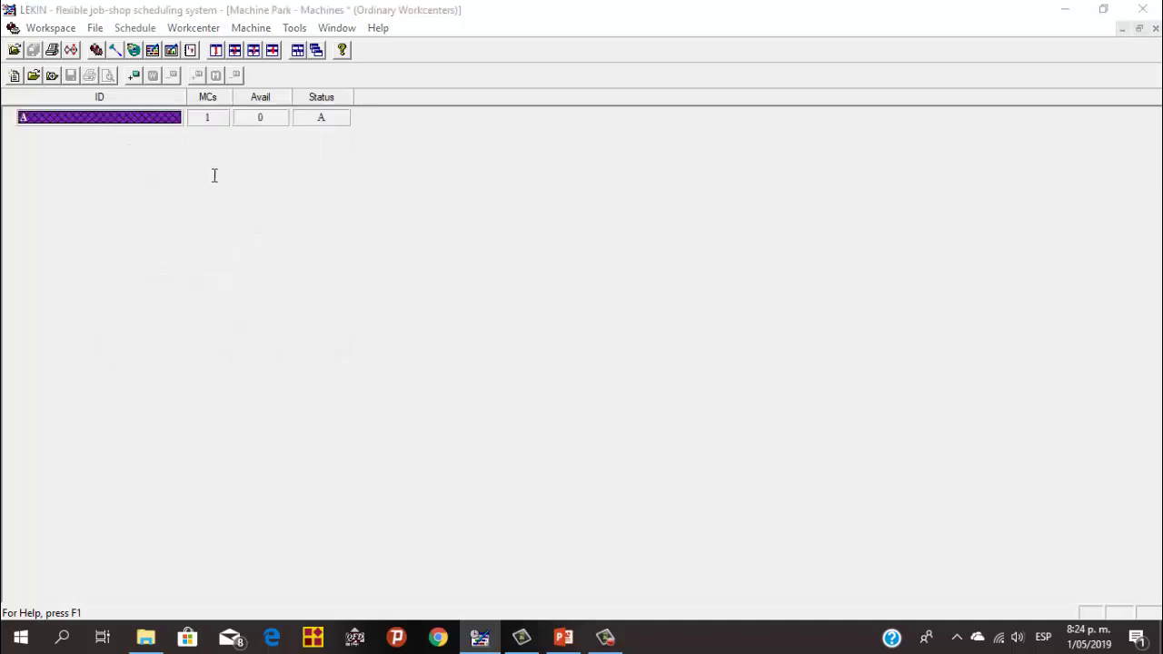
- Finish adding workcenter B and add job 1 with processing times of 4 on A and 2 on B
left_click(157, 322)
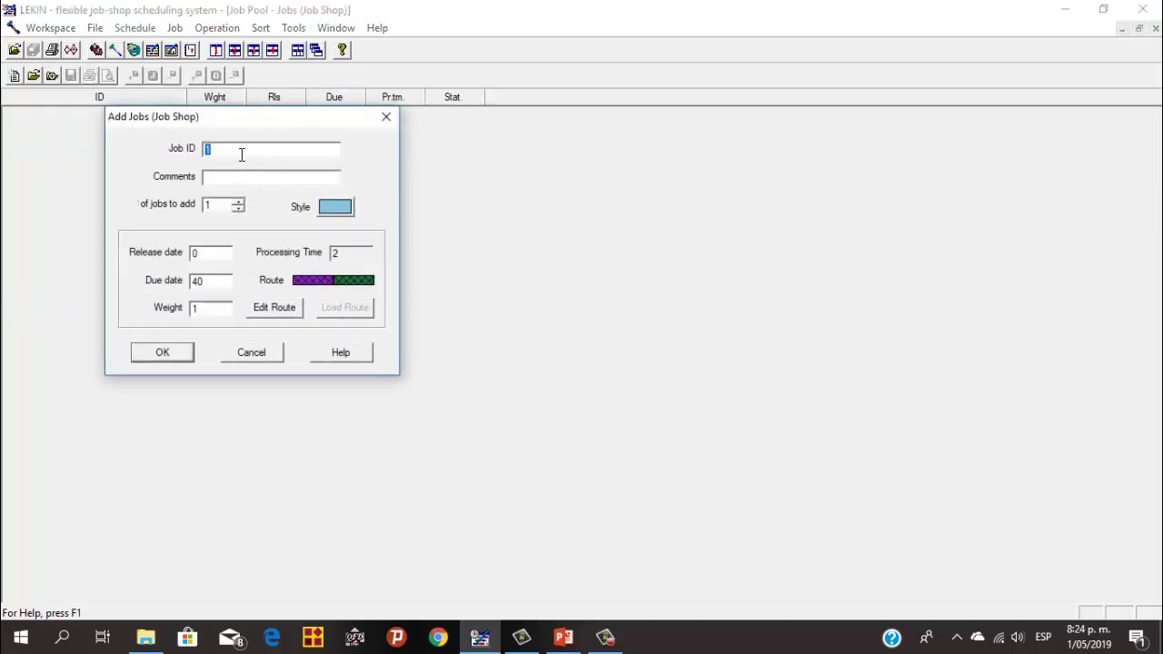
left_click(270, 310)
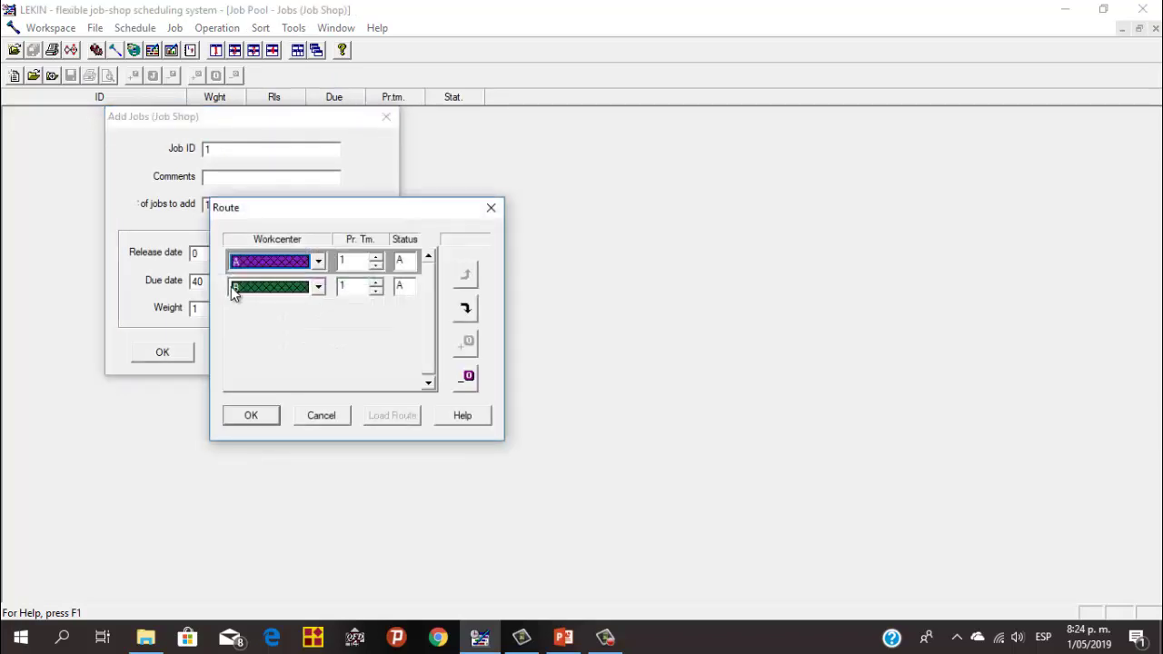
left_click(364, 259)
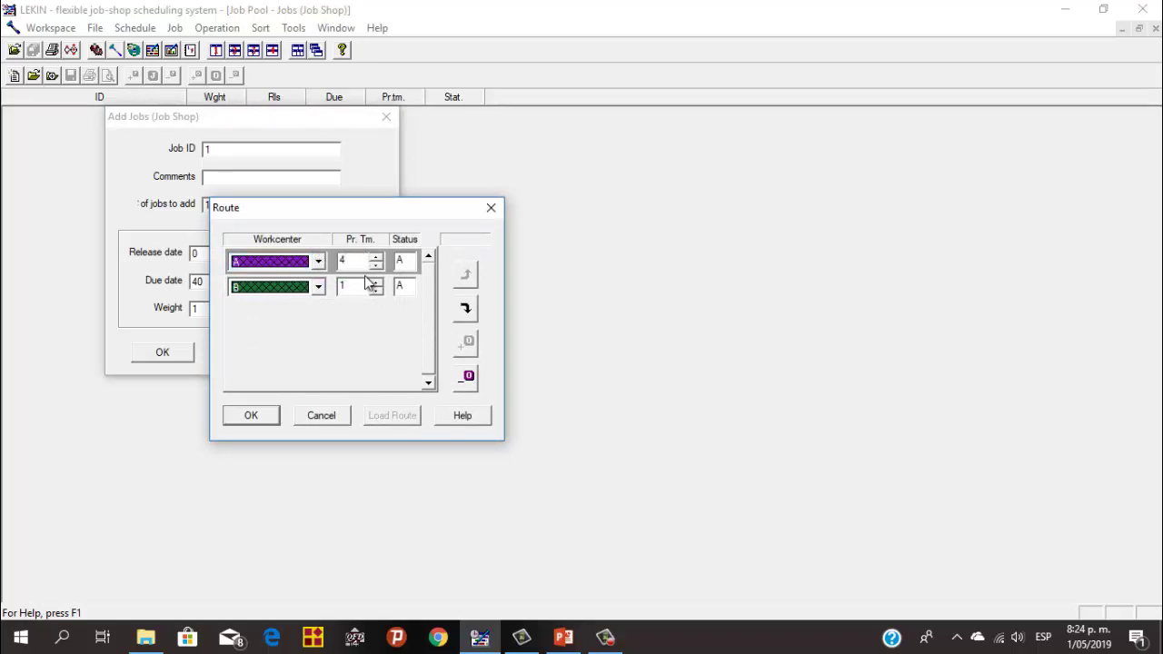
left_click(359, 288)
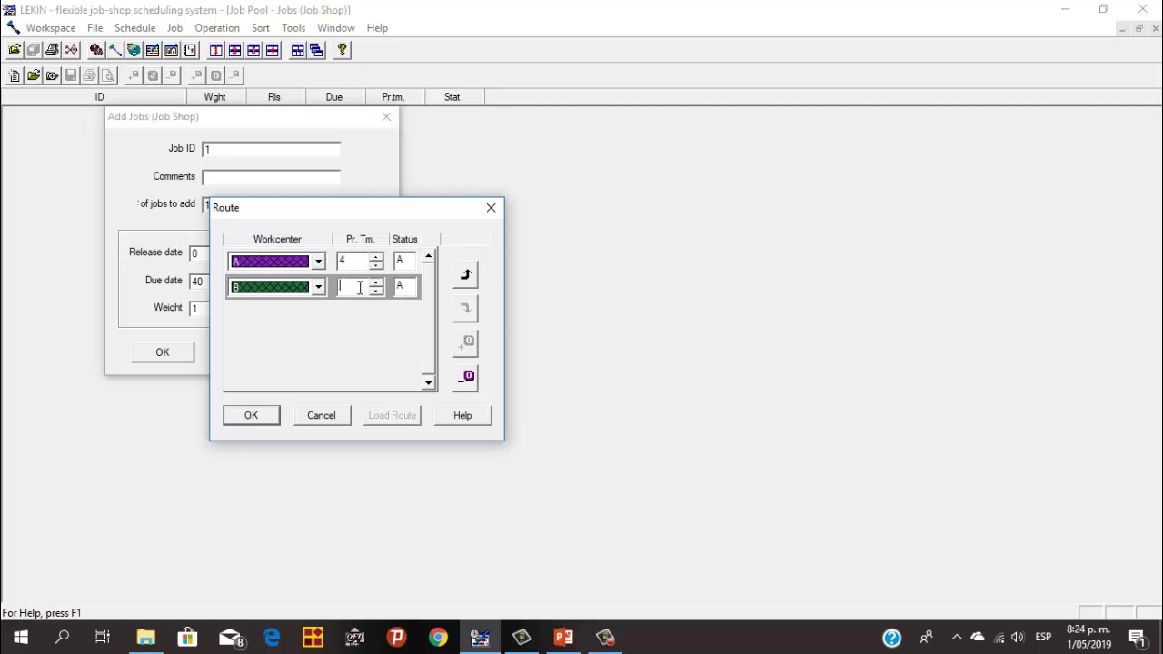
type("2")
left_click(259, 415)
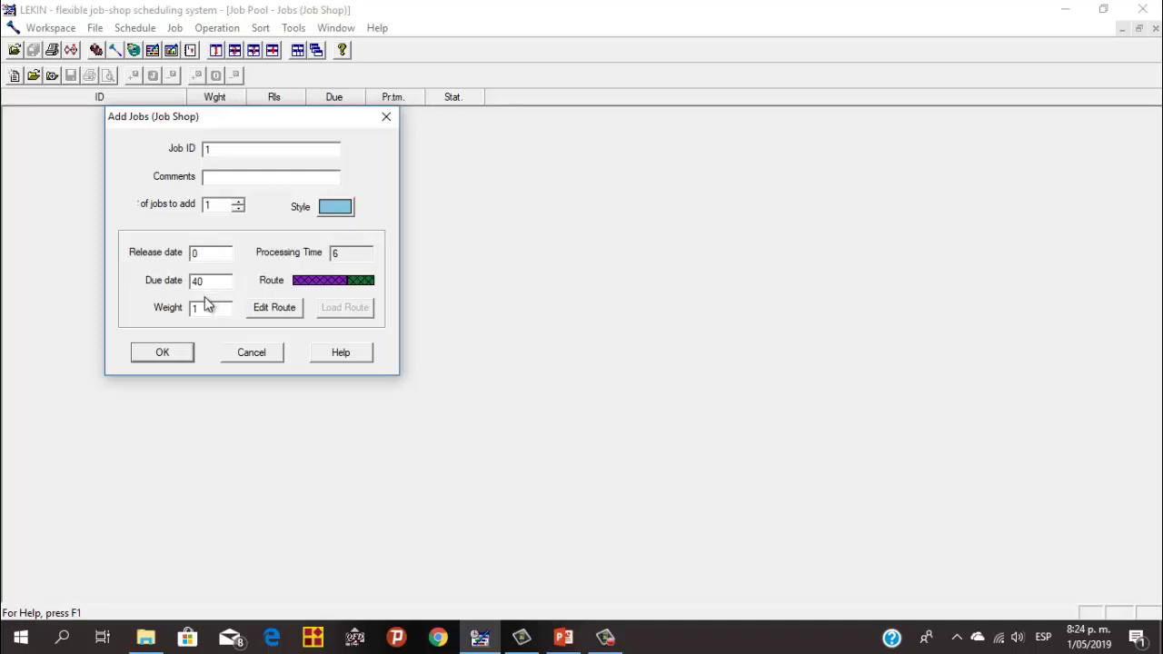
left_click(179, 355)
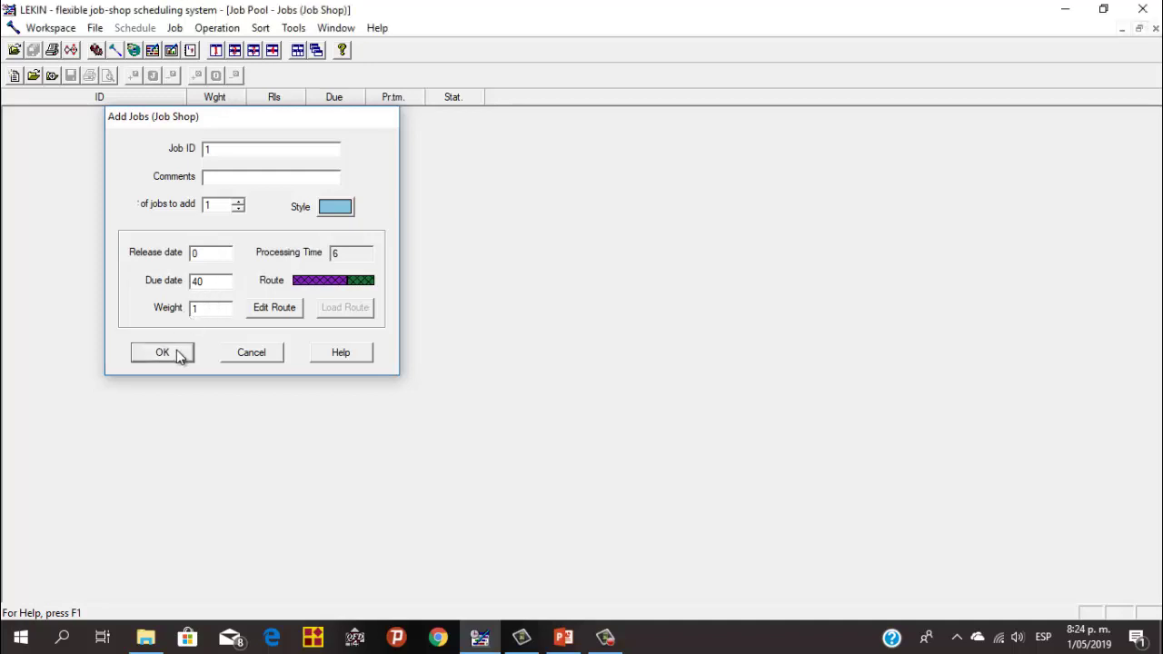
- Add job 2 to the job shop with processing times of 3 on workcenter A and 1 on B
left_click(285, 316)
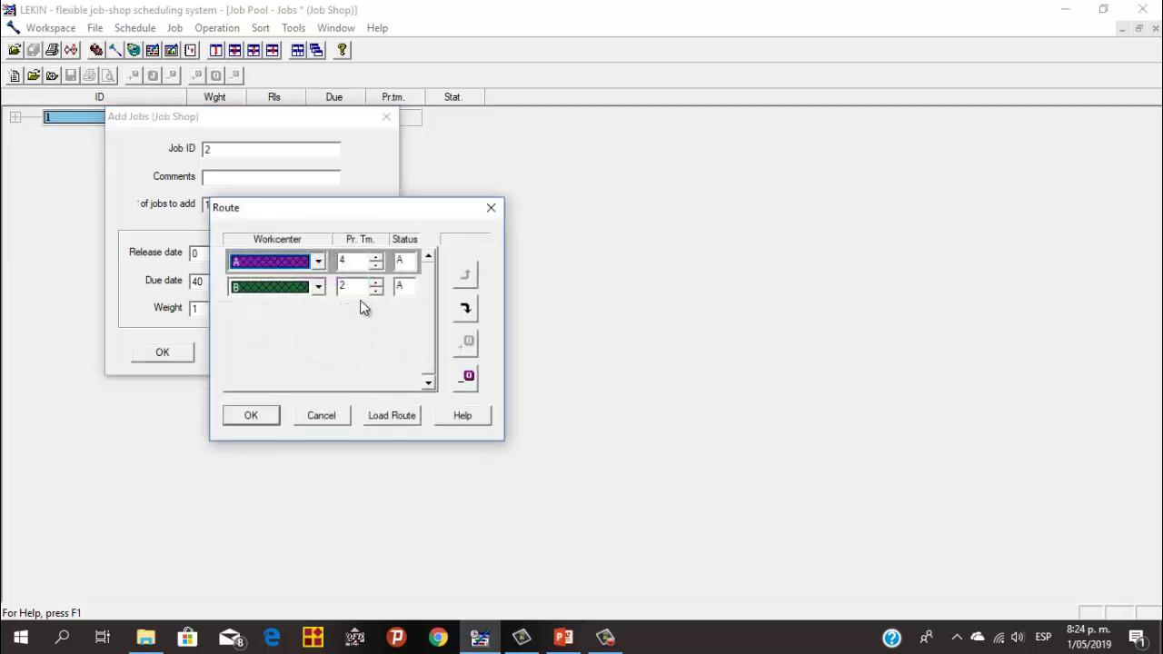
left_click(360, 263)
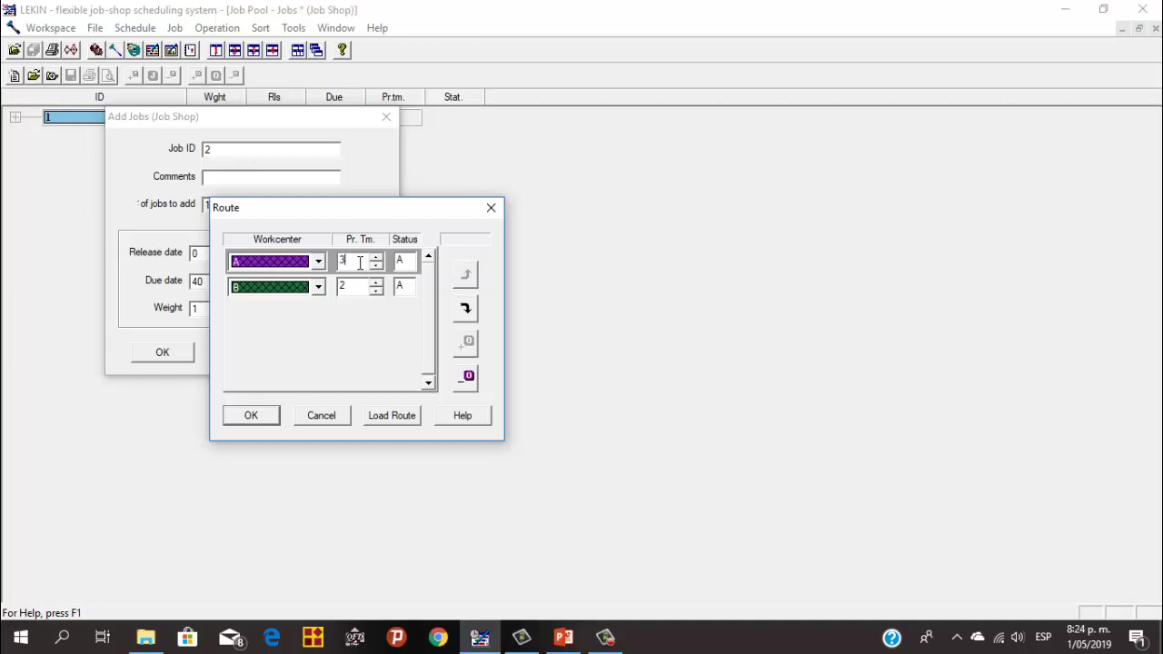
left_click(359, 288)
key("BackSpace")
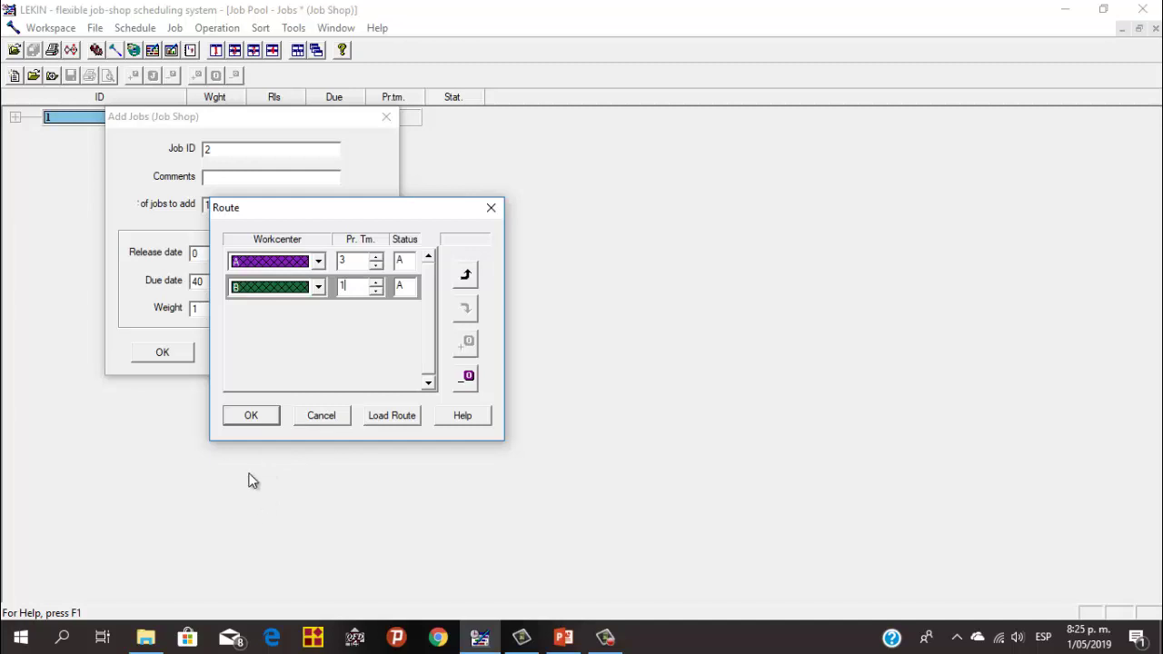
left_click(243, 417)
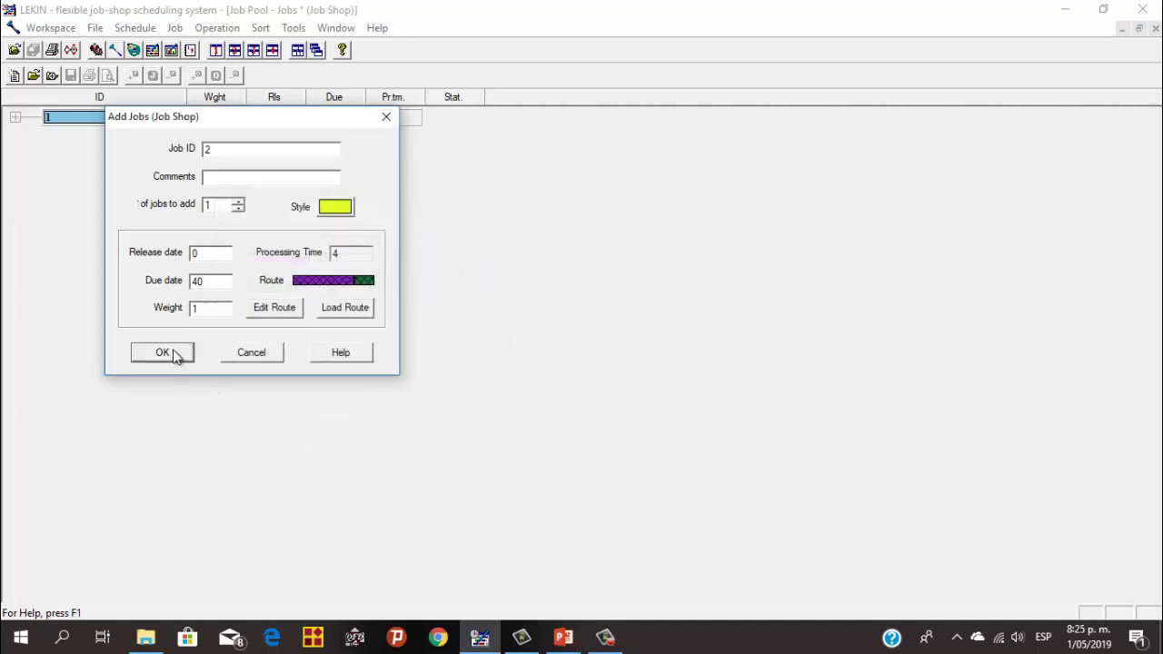
left_click(172, 353)
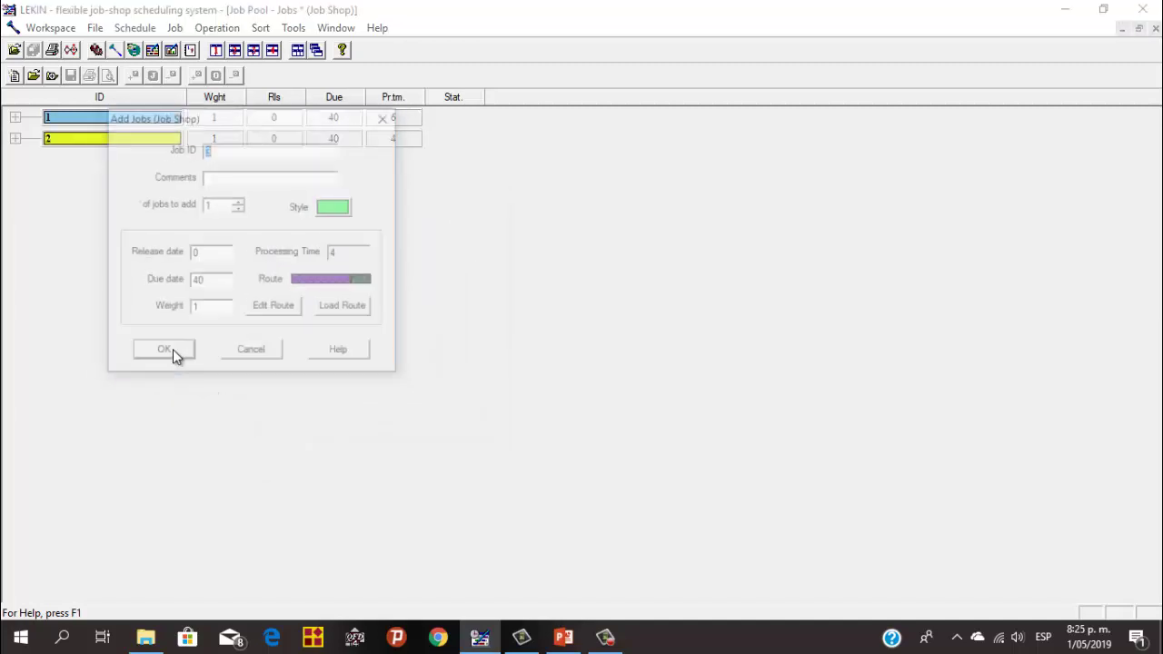
- Add job 3 to the job shop with processing times of 5 on workcenter A and 6 on B
left_click(270, 309)
left_click(353, 259)
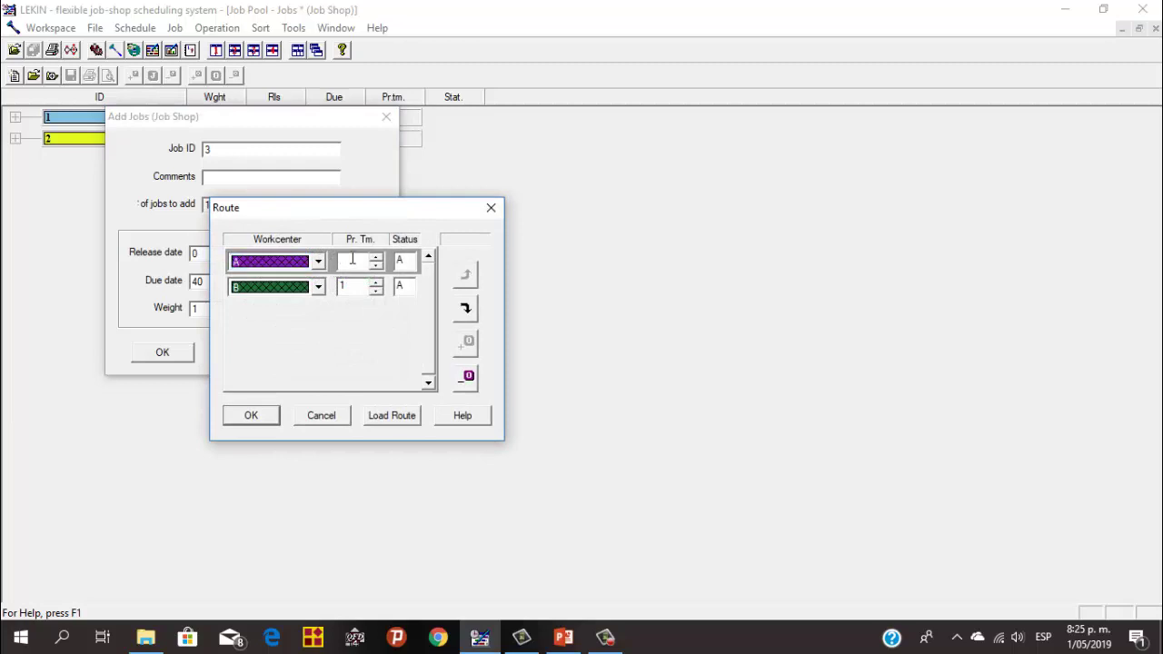
left_click(352, 286)
key("BackSpace")
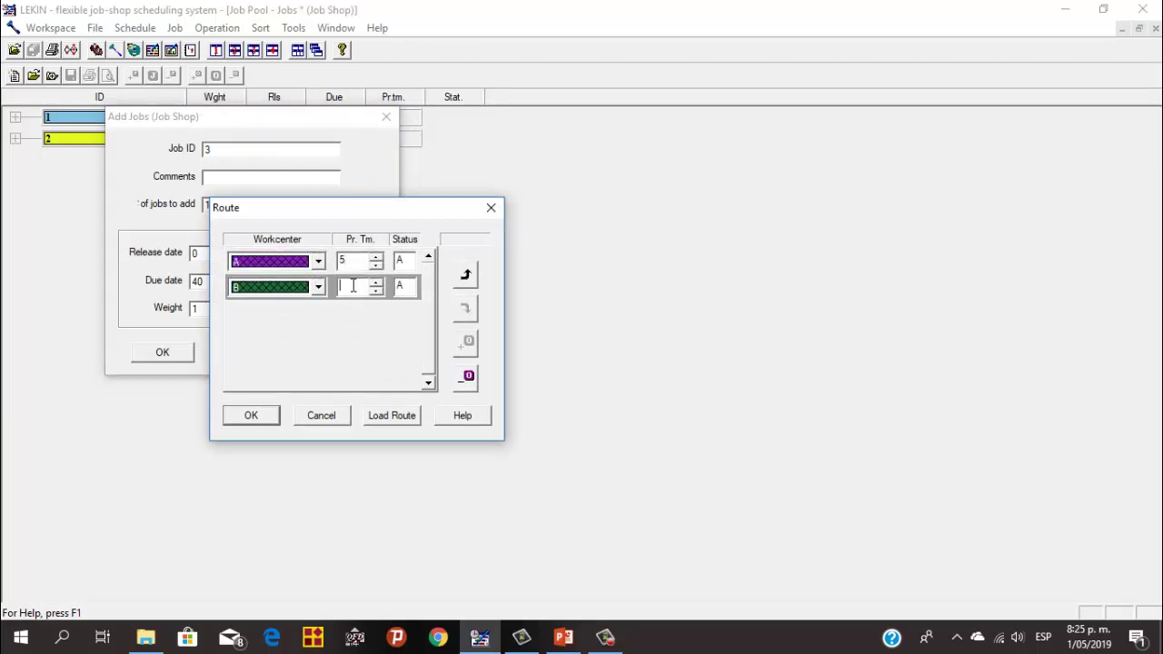
key("Return")
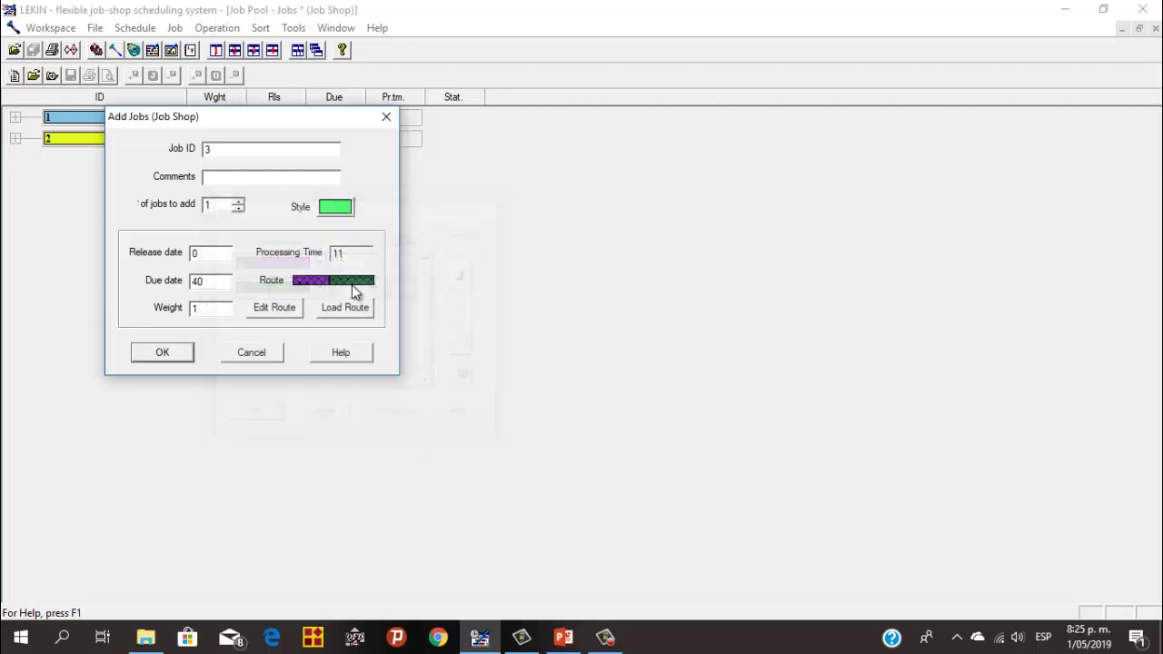
left_click(182, 356)
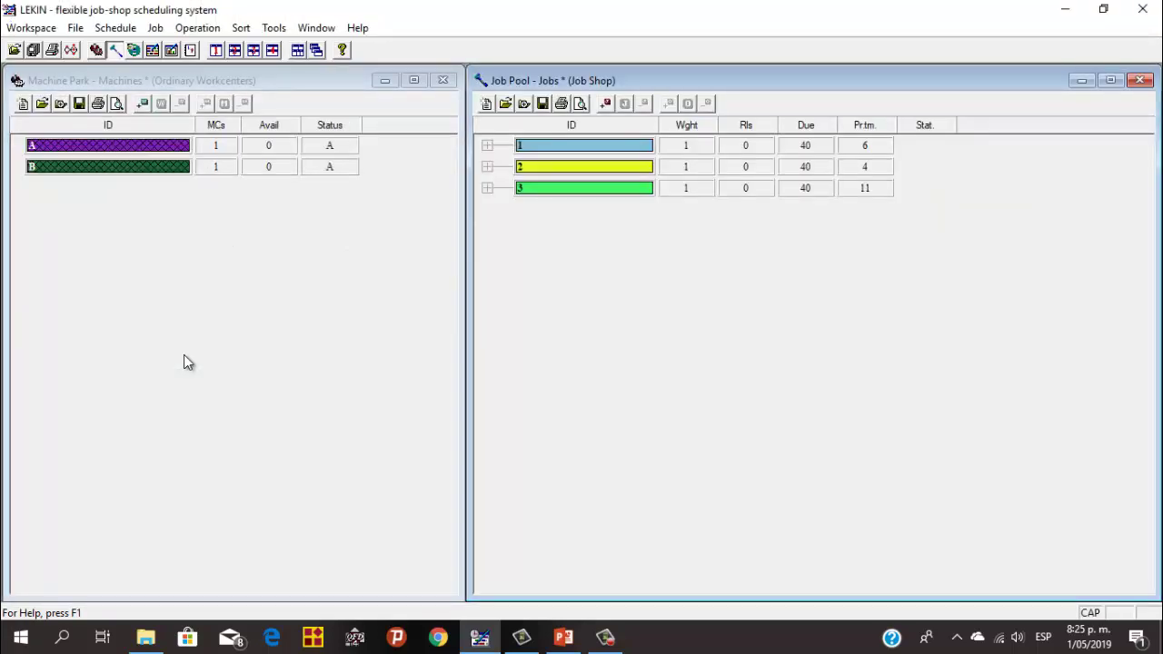
- Expand job 1's operations in the job pool and schedule the job shop with the ATCS rule, using K1 = 1 and K2 = 1
left_click(283, 293)
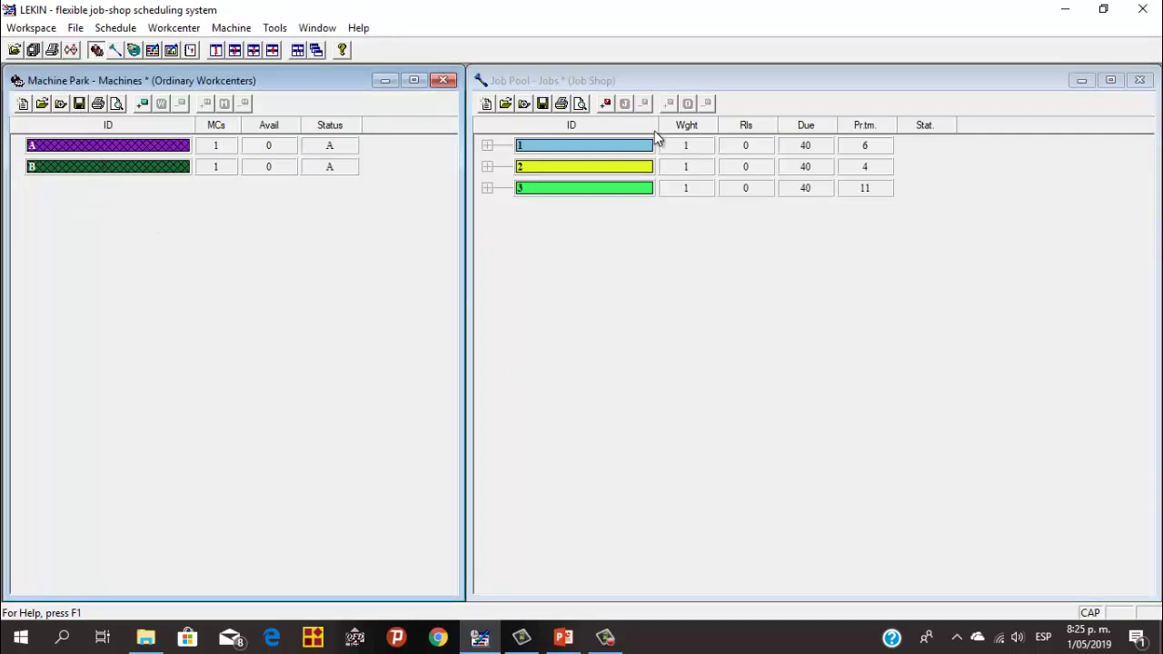
left_click(488, 146)
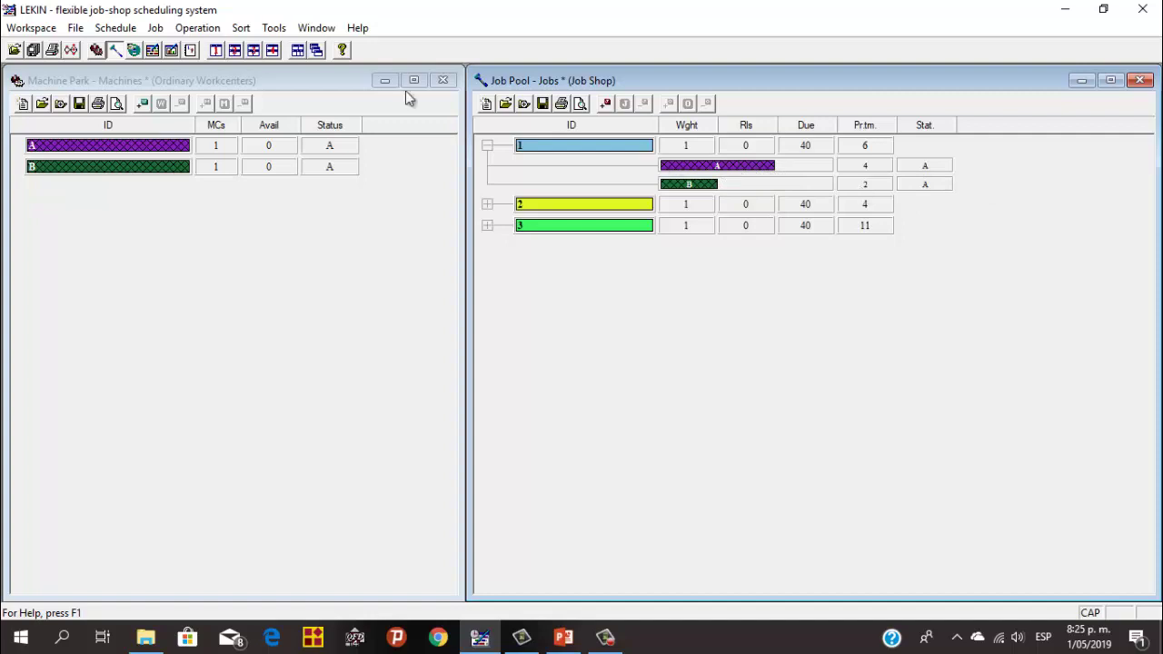
left_click(117, 28)
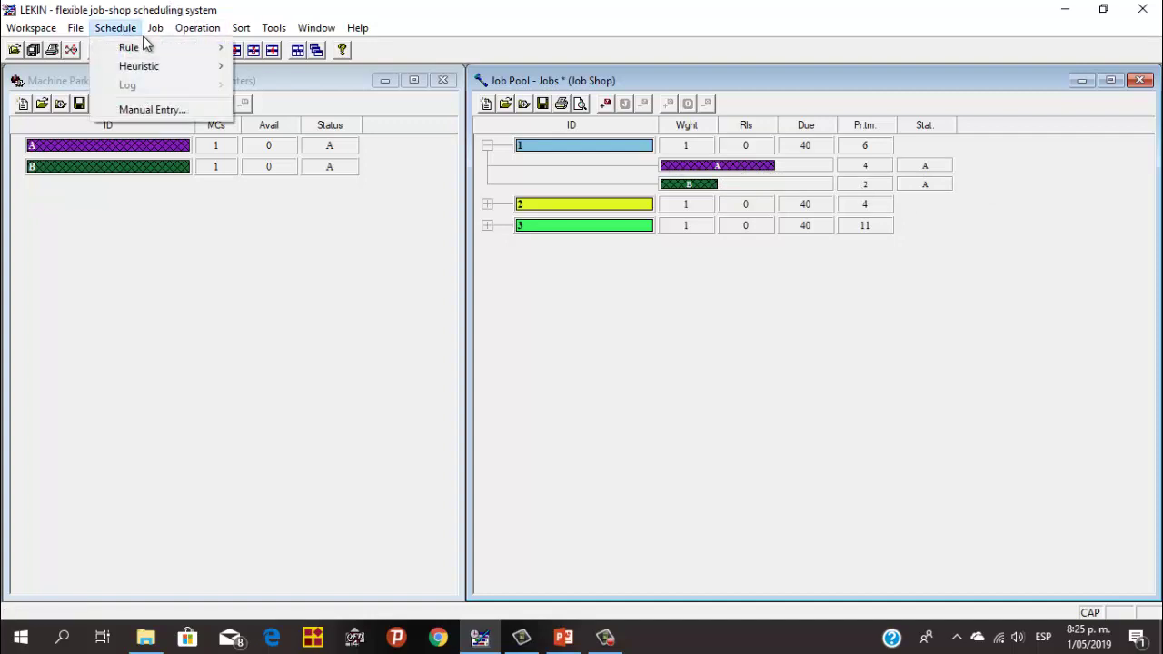
mouse_move(176, 54)
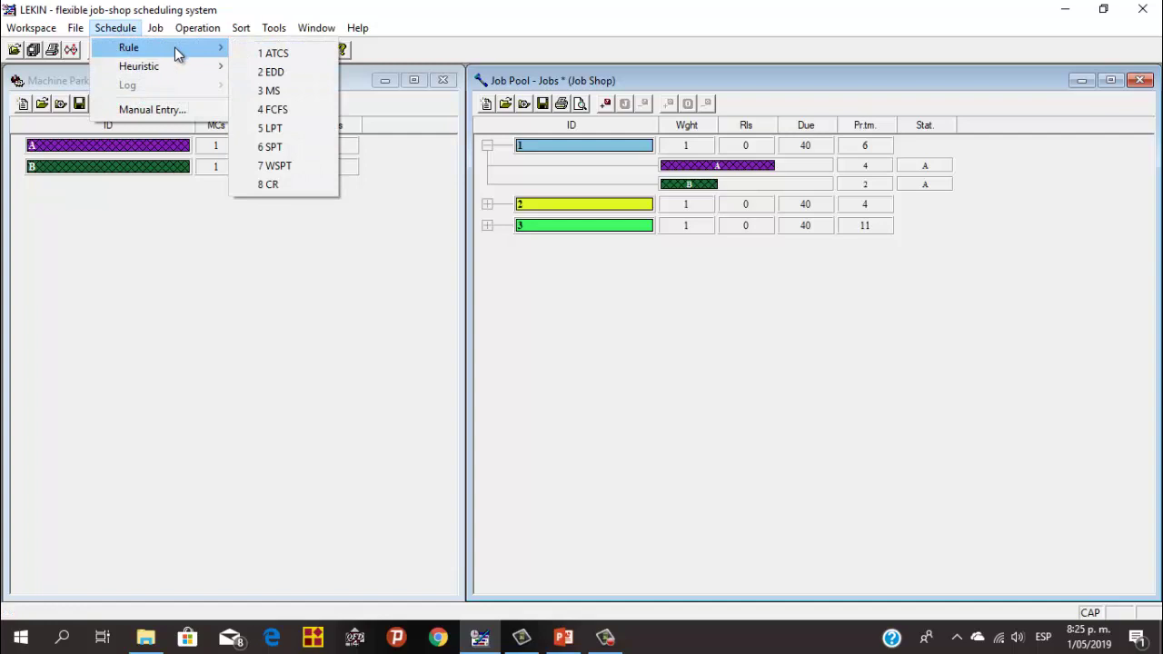
left_click(254, 55)
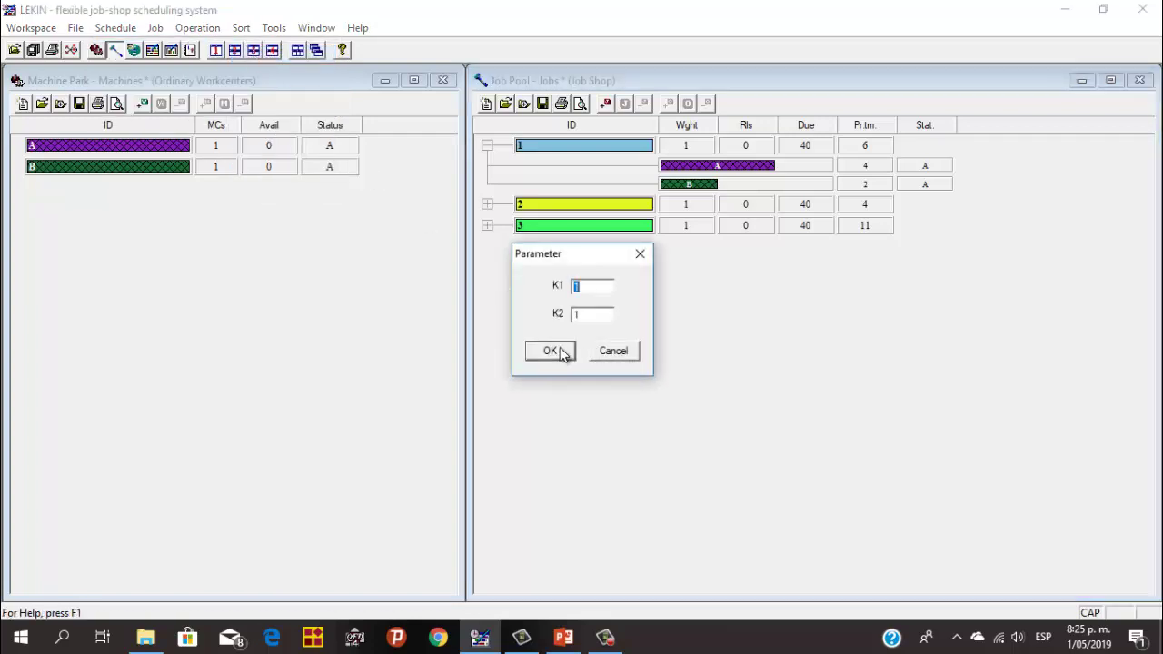
left_click(582, 316)
left_click(552, 355)
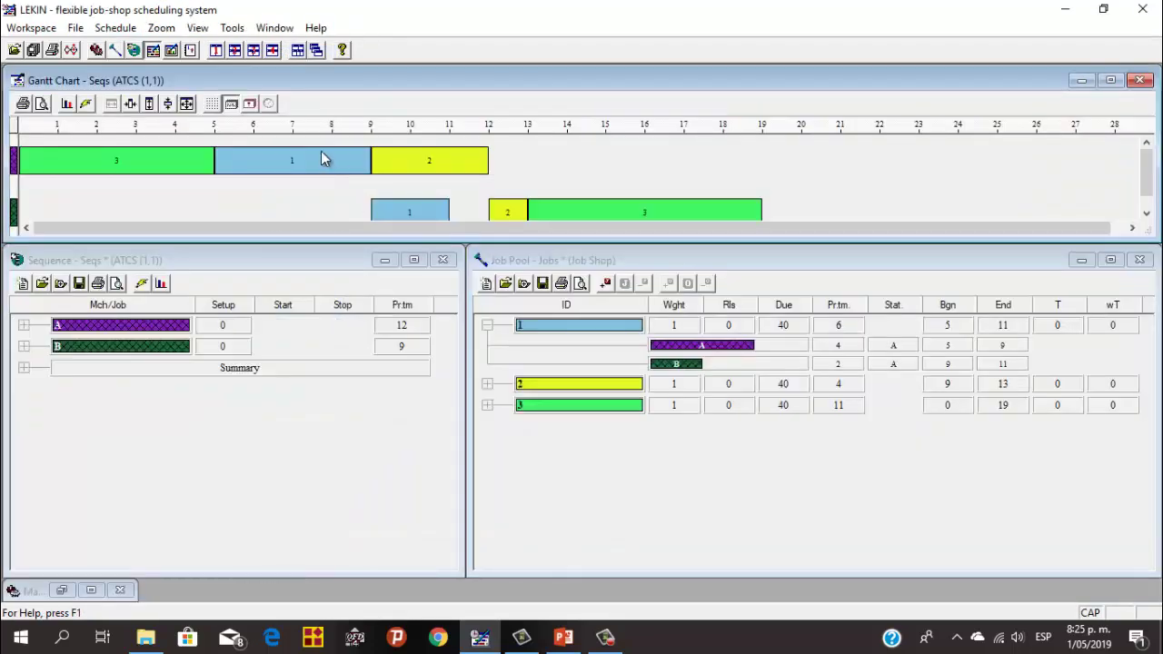
- Schedule the job shop with the EDD rule and collapse job 1's operations in the job pool
left_click(118, 28)
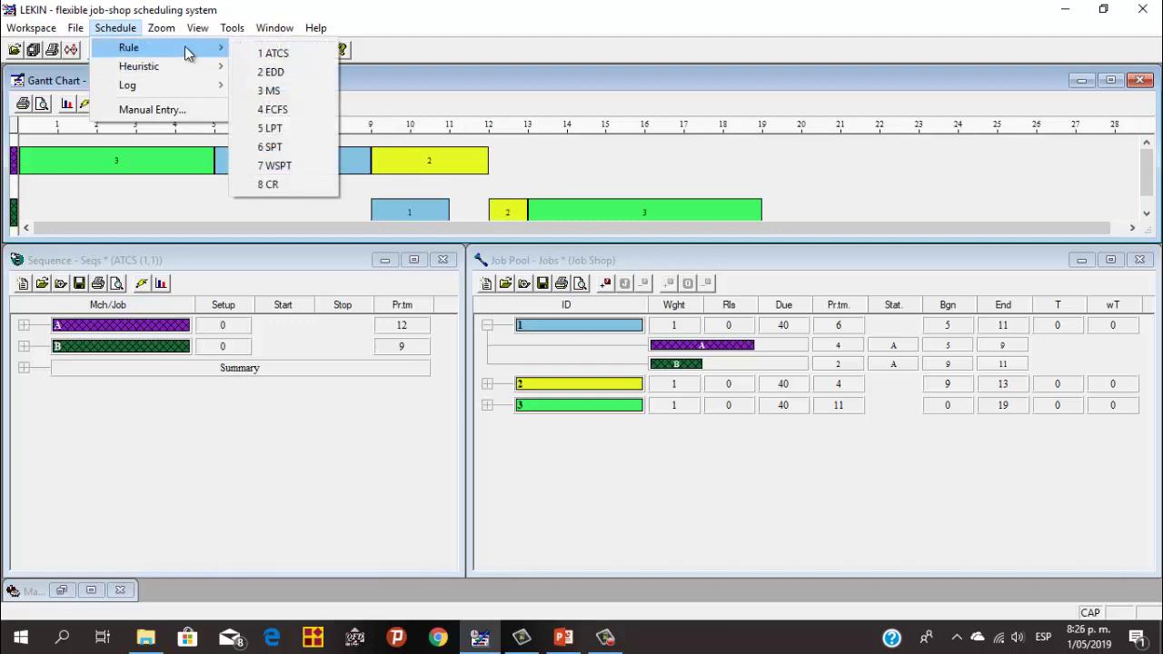
left_click(271, 72)
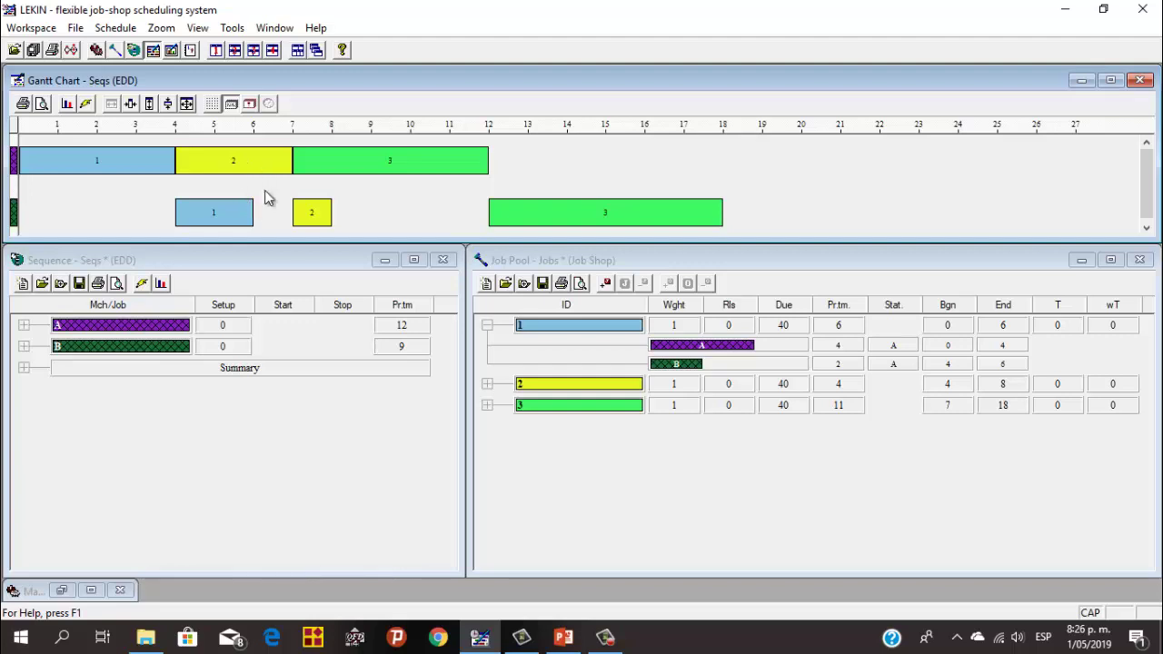
left_click(488, 324)
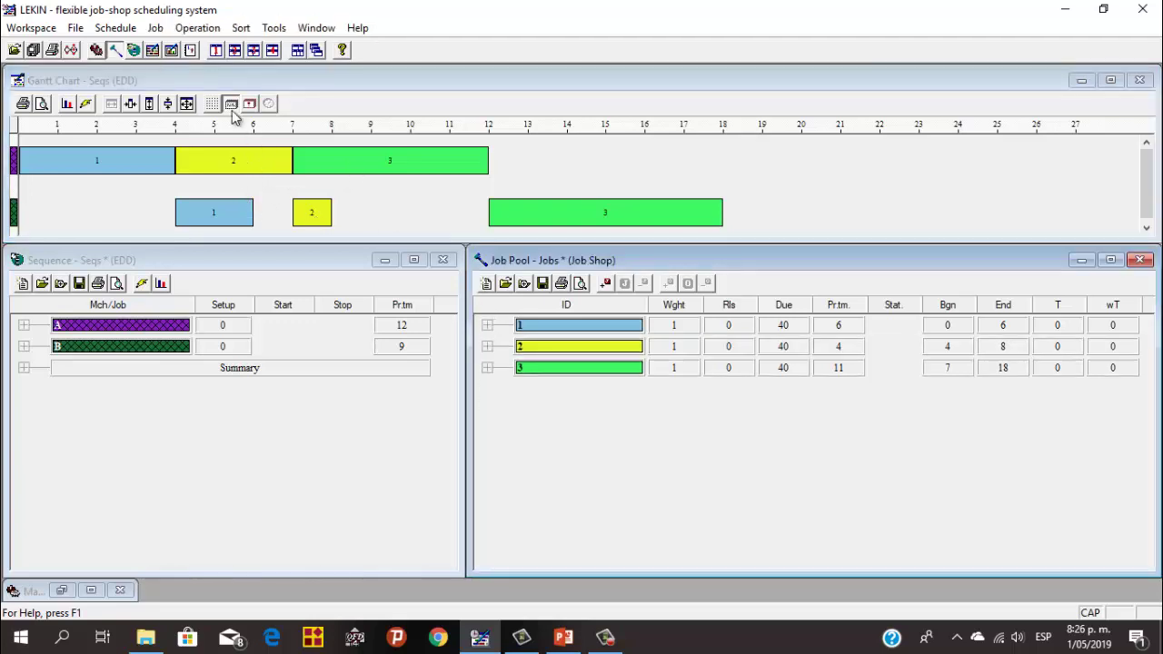
- Schedule the job shop with the MS rule, and then with the FCFS rule
left_click(145, 30)
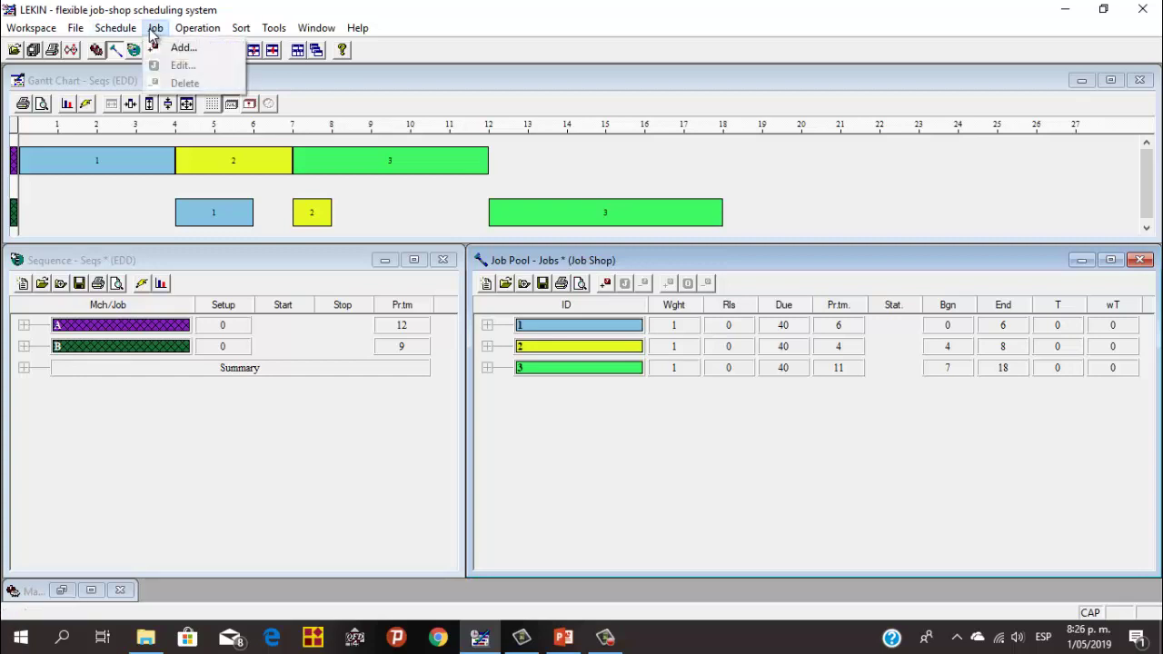
left_click(116, 28)
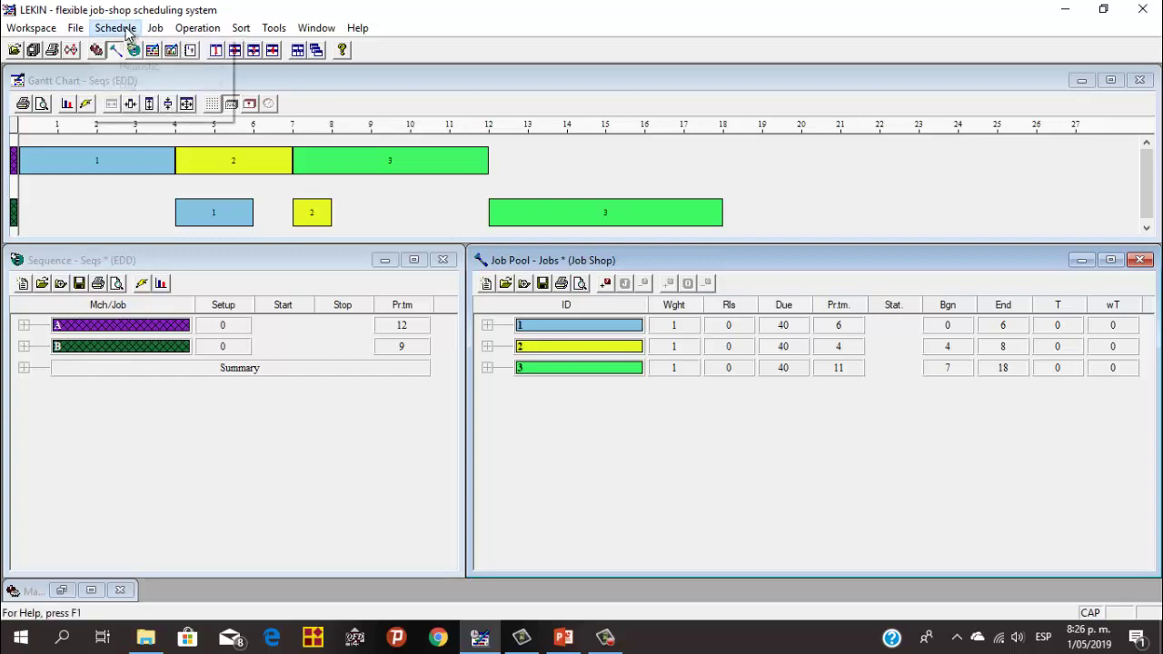
mouse_move(155, 46)
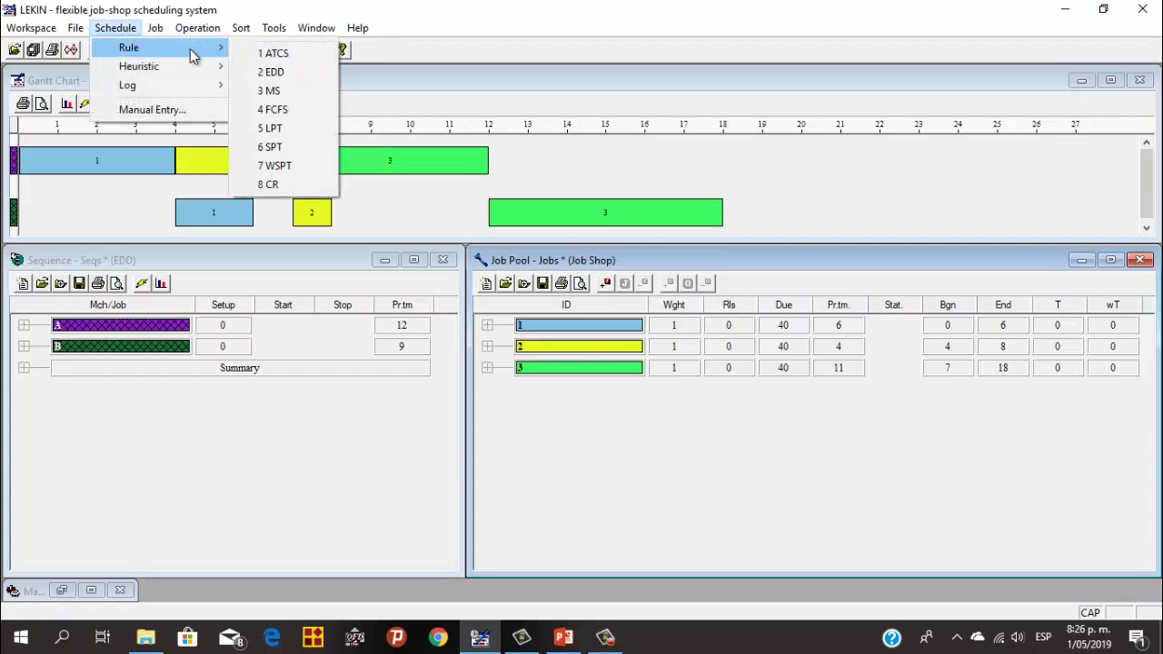
left_click(273, 91)
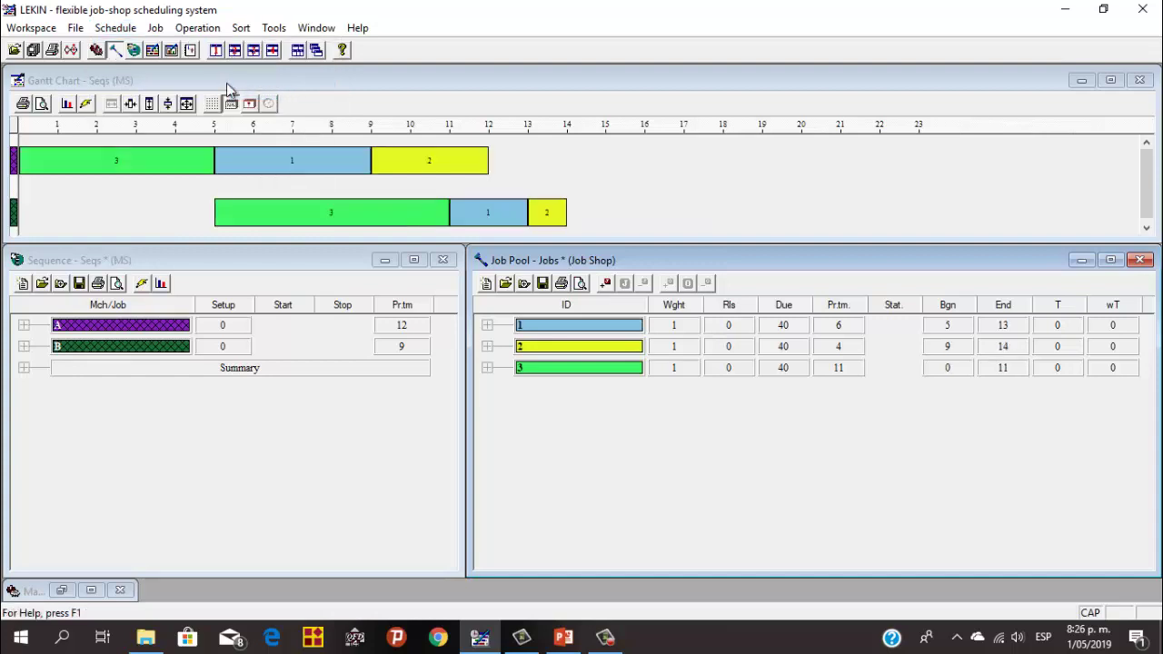
left_click(158, 30)
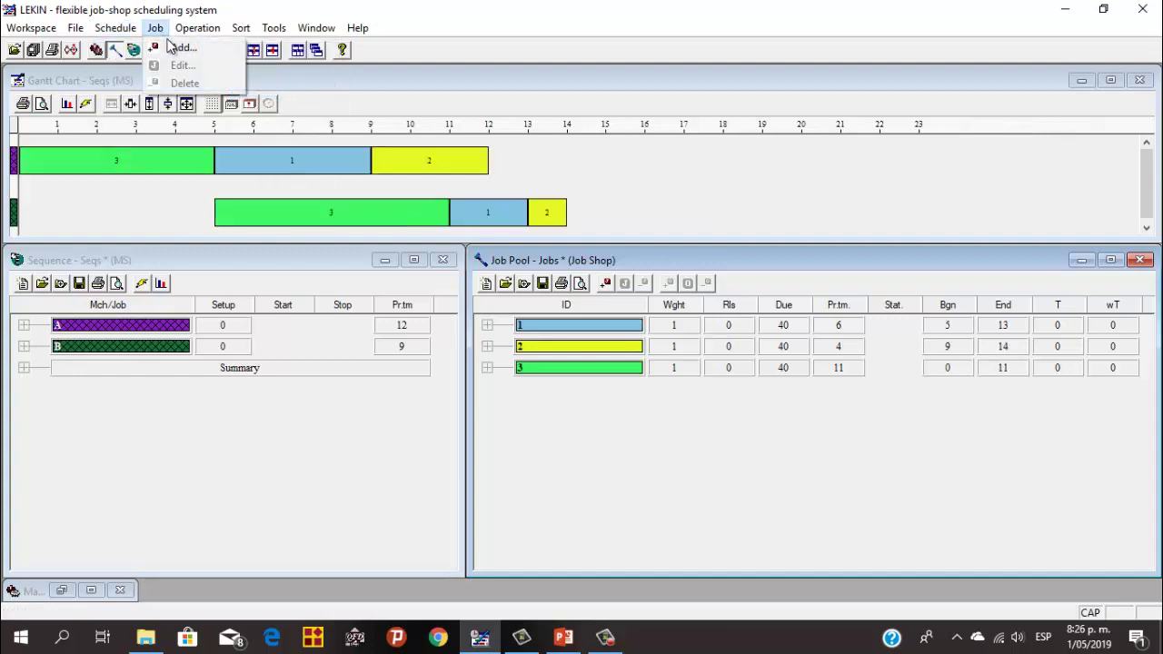
mouse_move(115, 29)
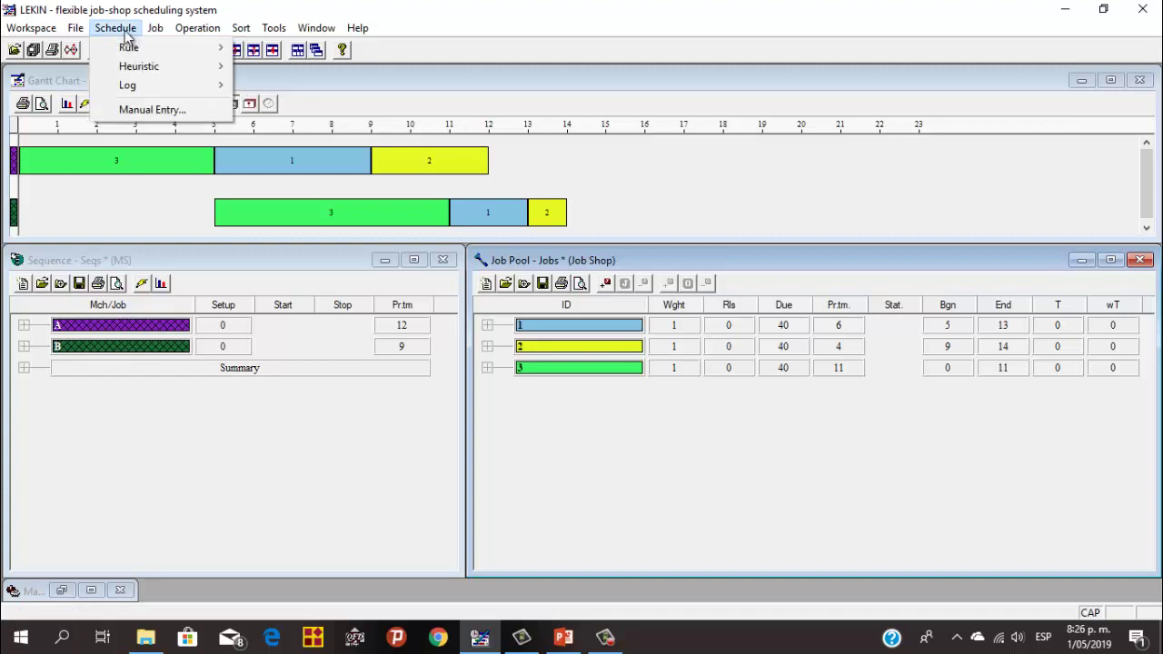
mouse_move(145, 56)
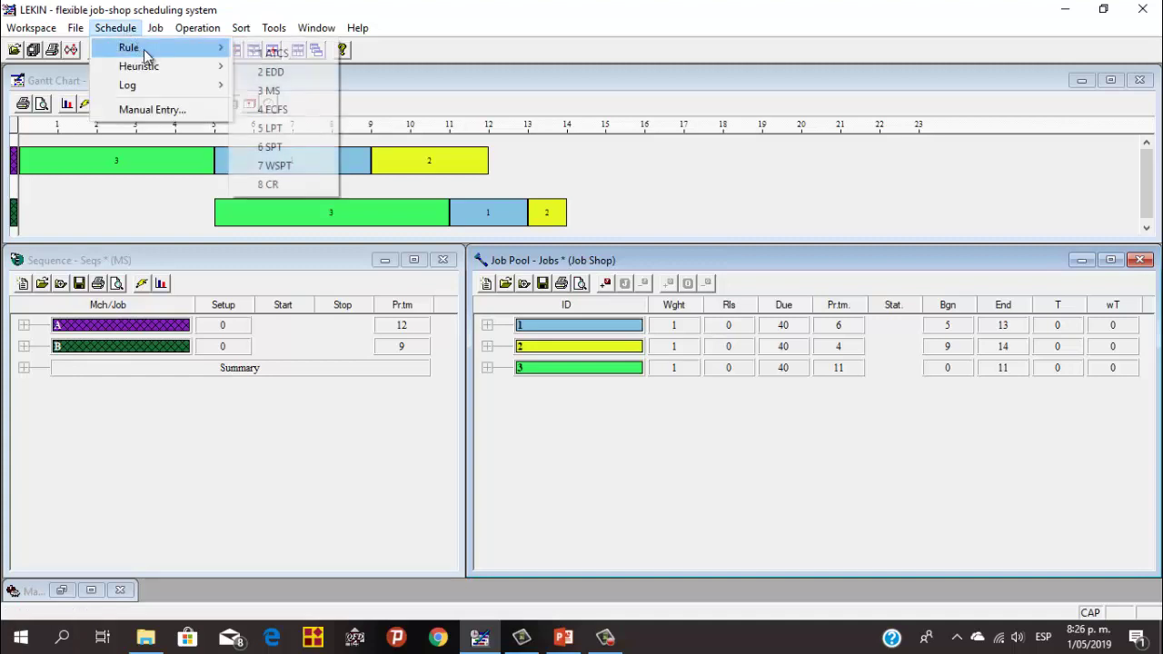
left_click(285, 110)
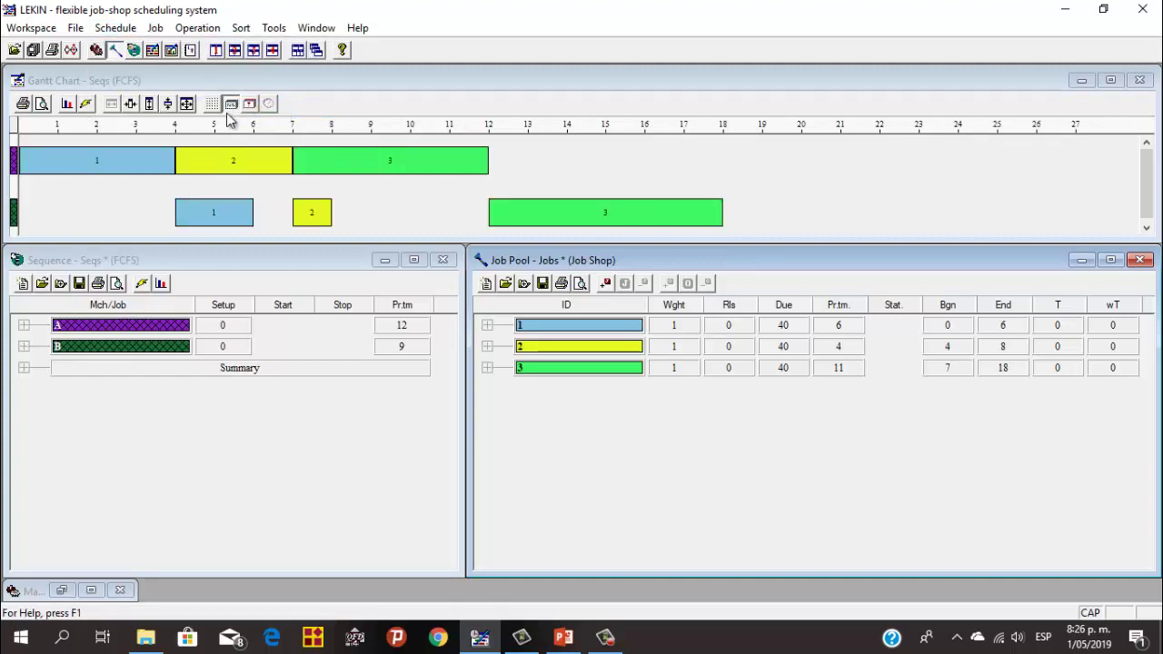
- Schedule the job shop with the LPT rule and check the processing times of jobs 3, 1 and 2 in the job pool
left_click(128, 28)
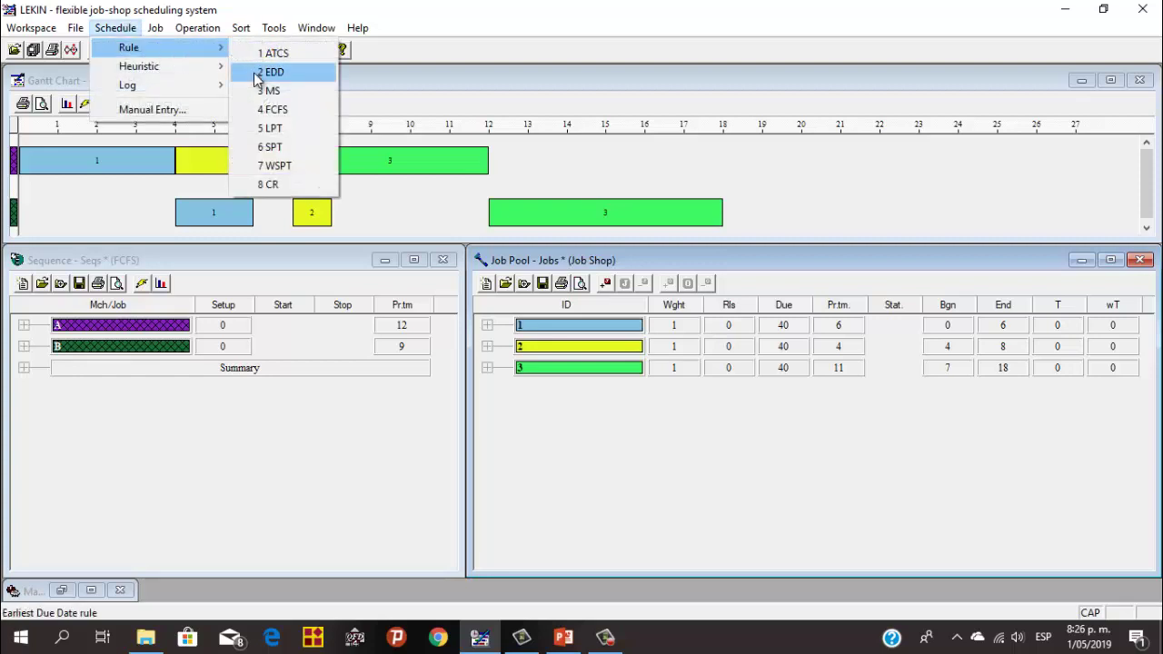
left_click(275, 128)
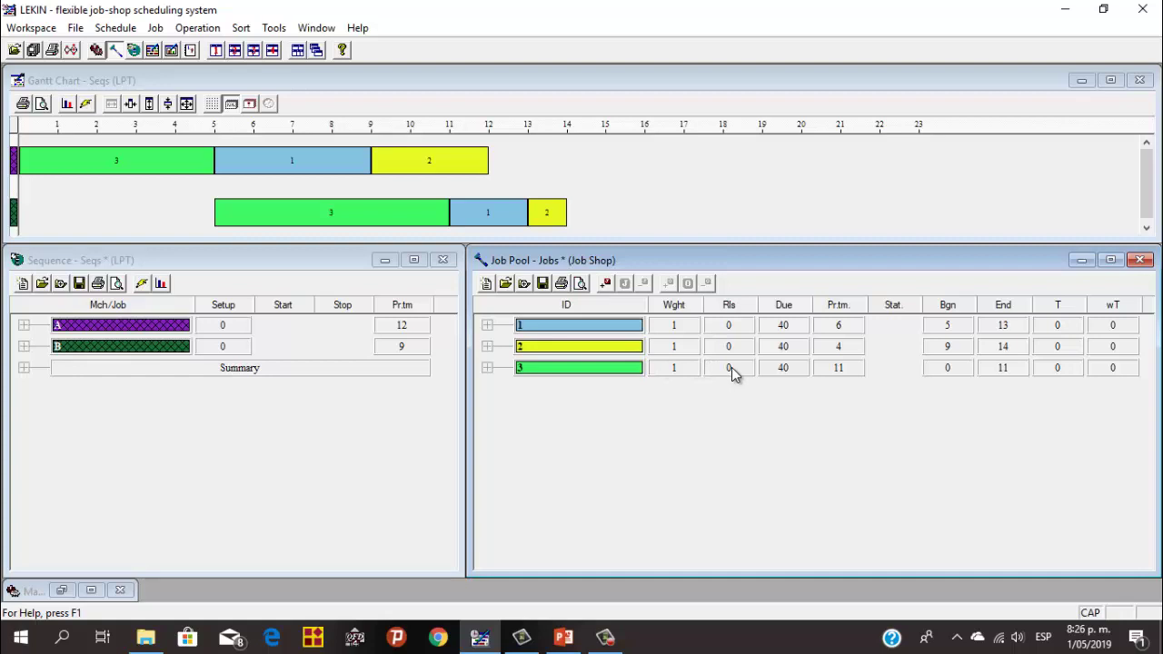
left_click(841, 366)
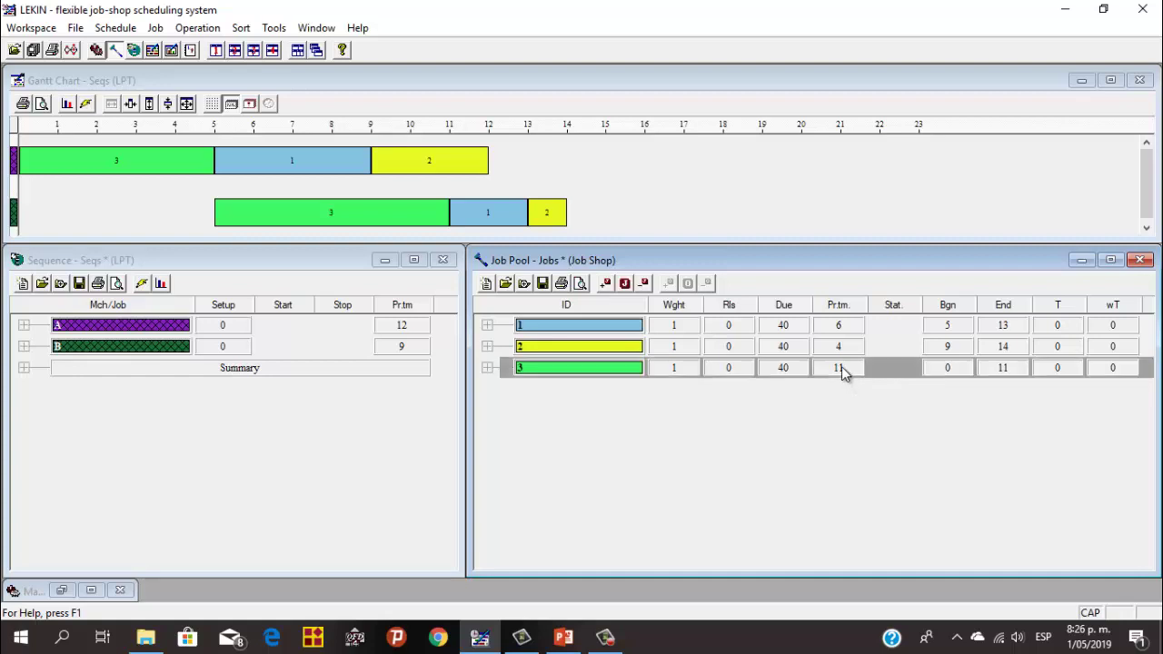
left_click(791, 327)
left_click(796, 346)
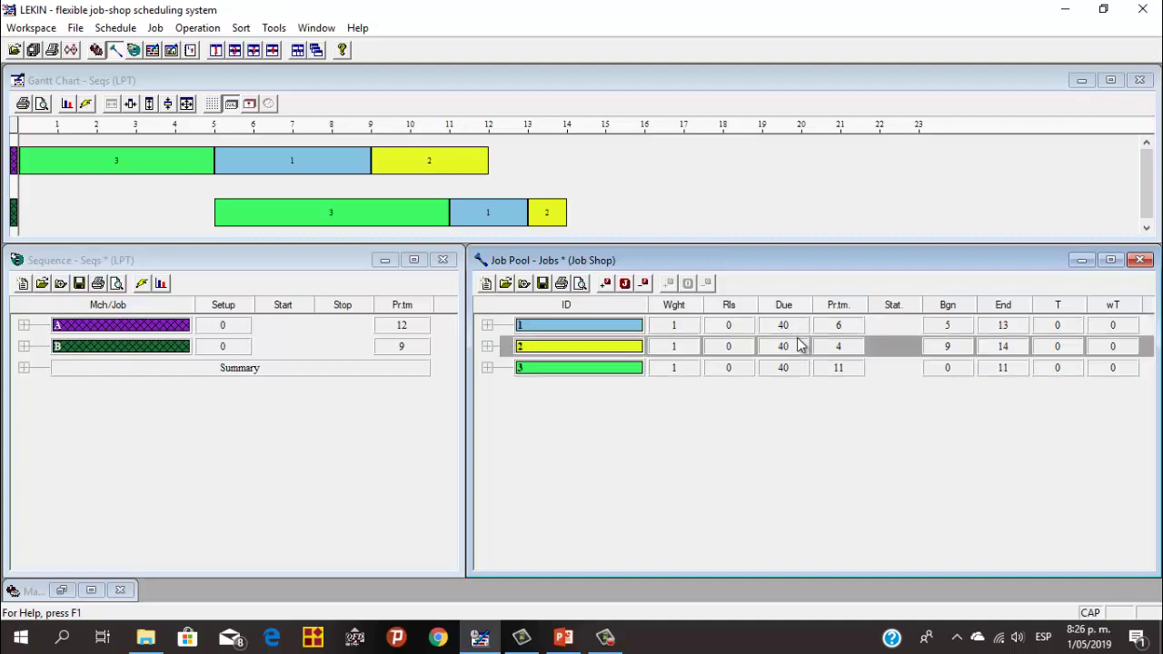
- Schedule the job shop with the SPT rule, and then with the WSPT rule
left_click(115, 27)
mouse_move(169, 51)
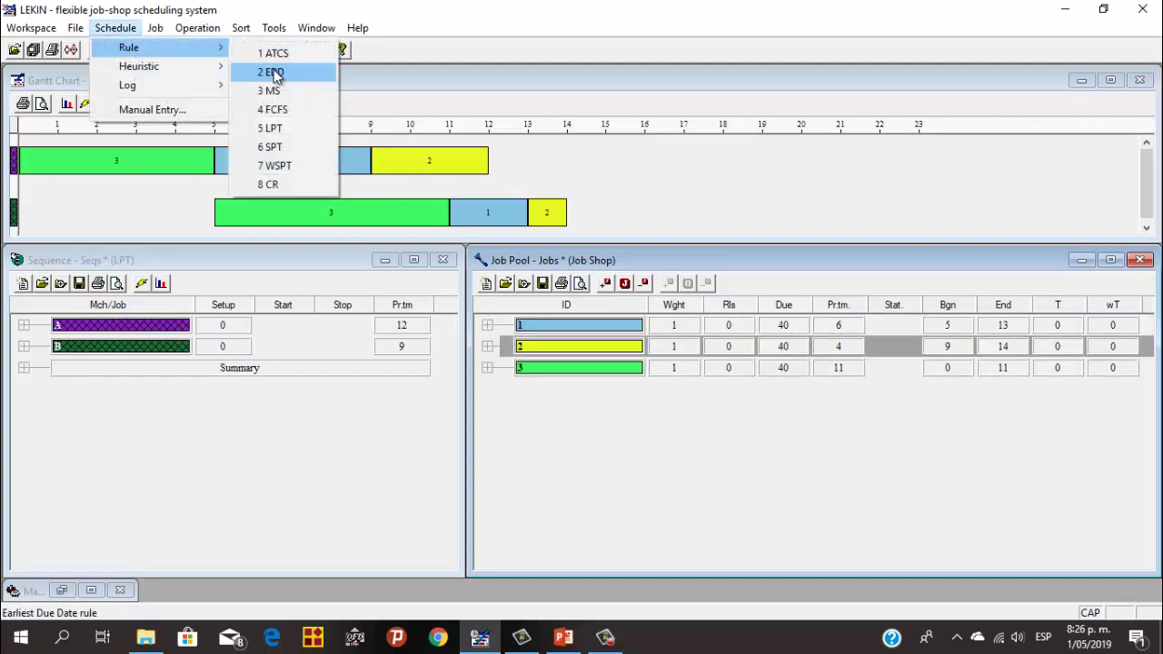
left_click(292, 145)
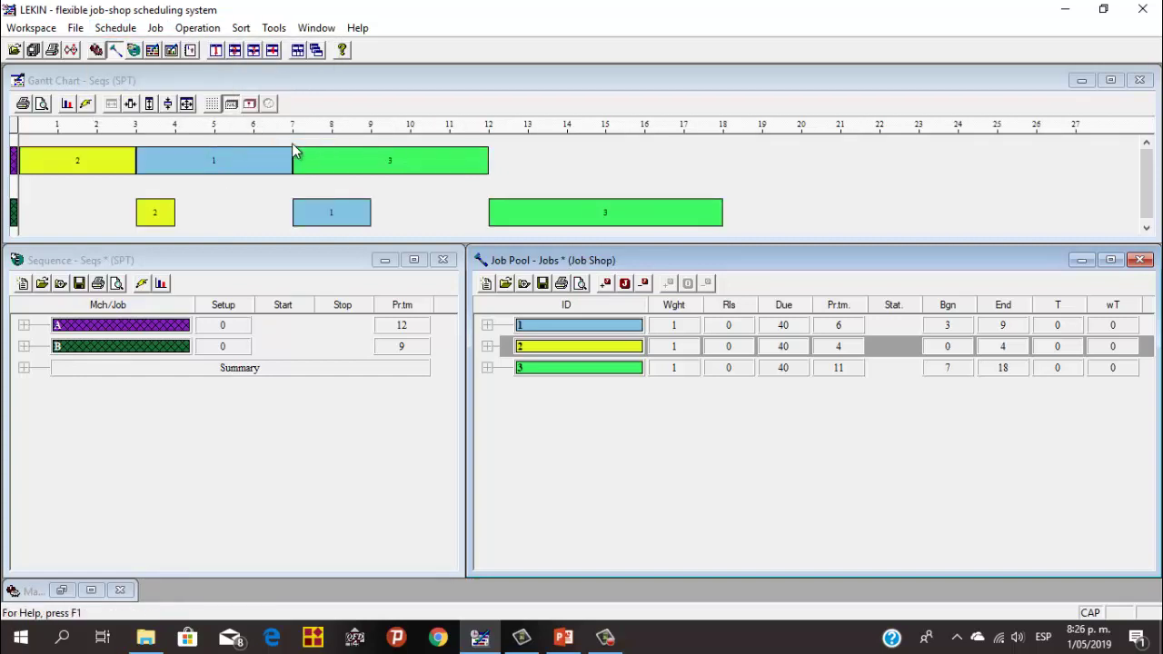
left_click(121, 28)
mouse_move(157, 51)
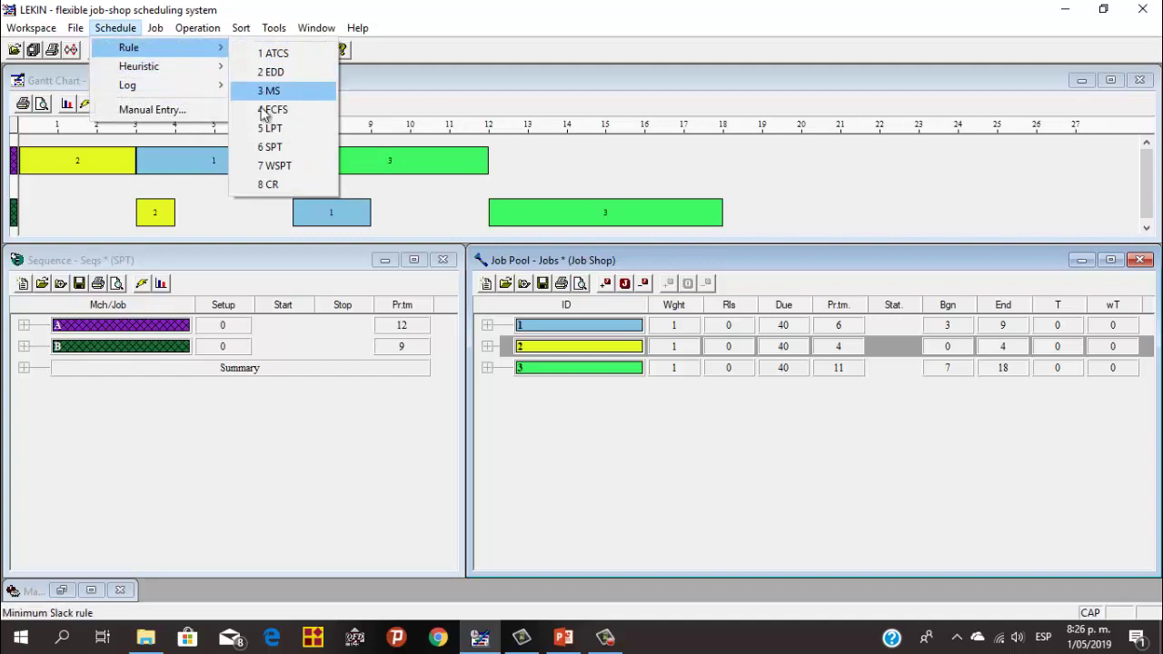
left_click(300, 167)
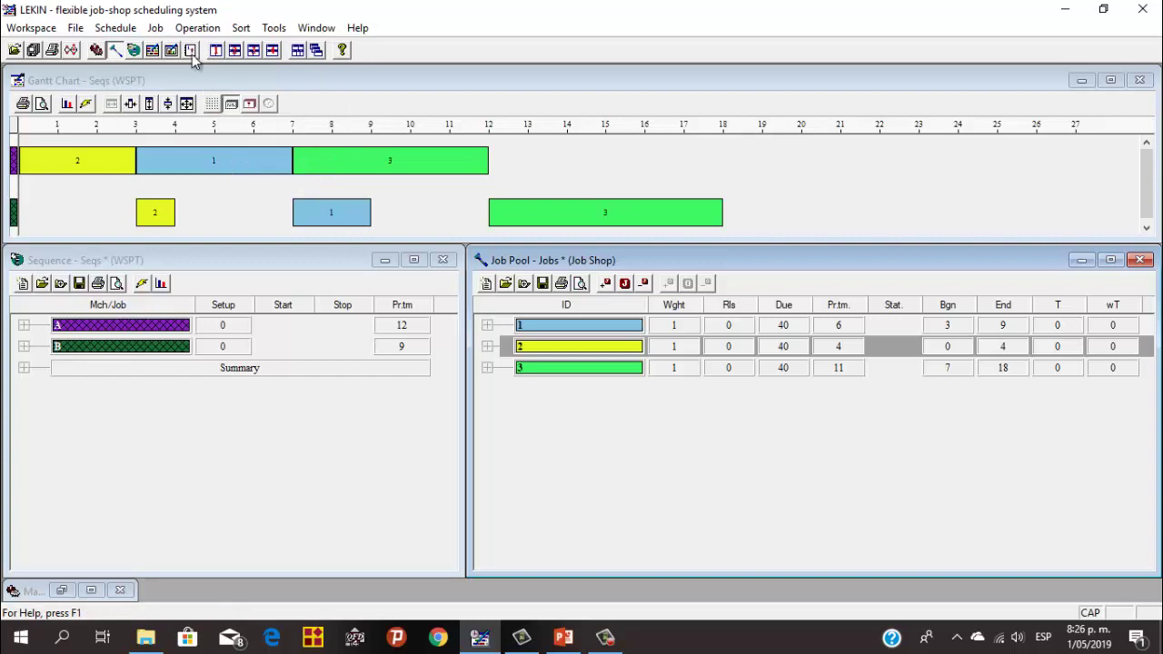
- Schedule the job shop with the CR rule
left_click(126, 28)
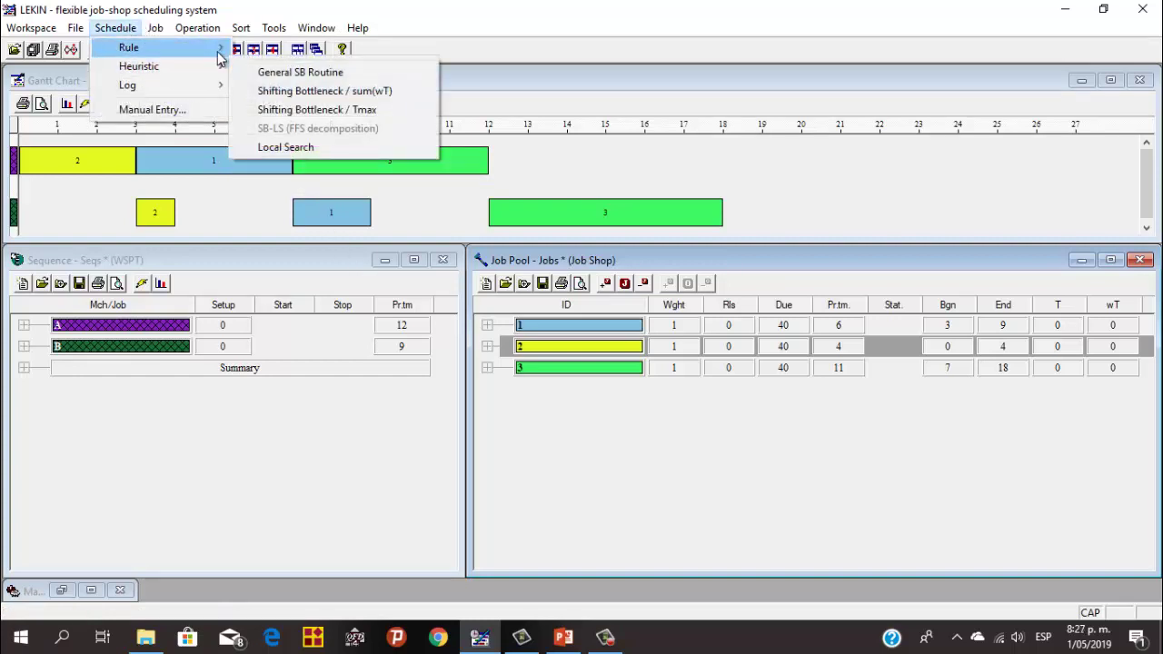
mouse_move(227, 52)
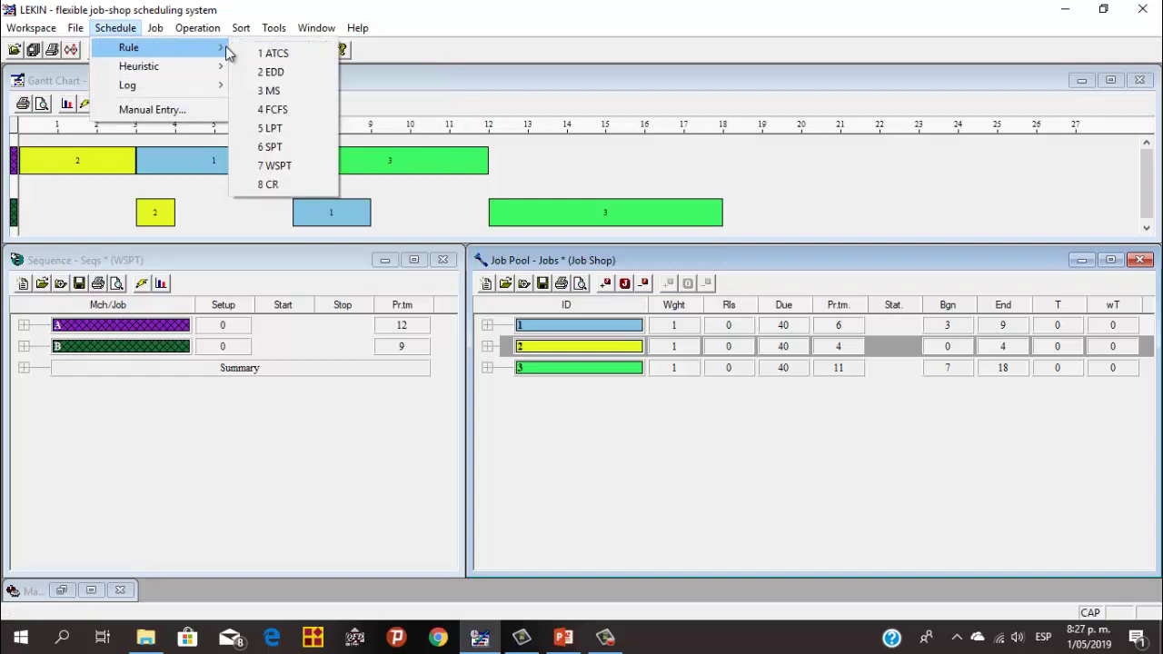
left_click(289, 184)
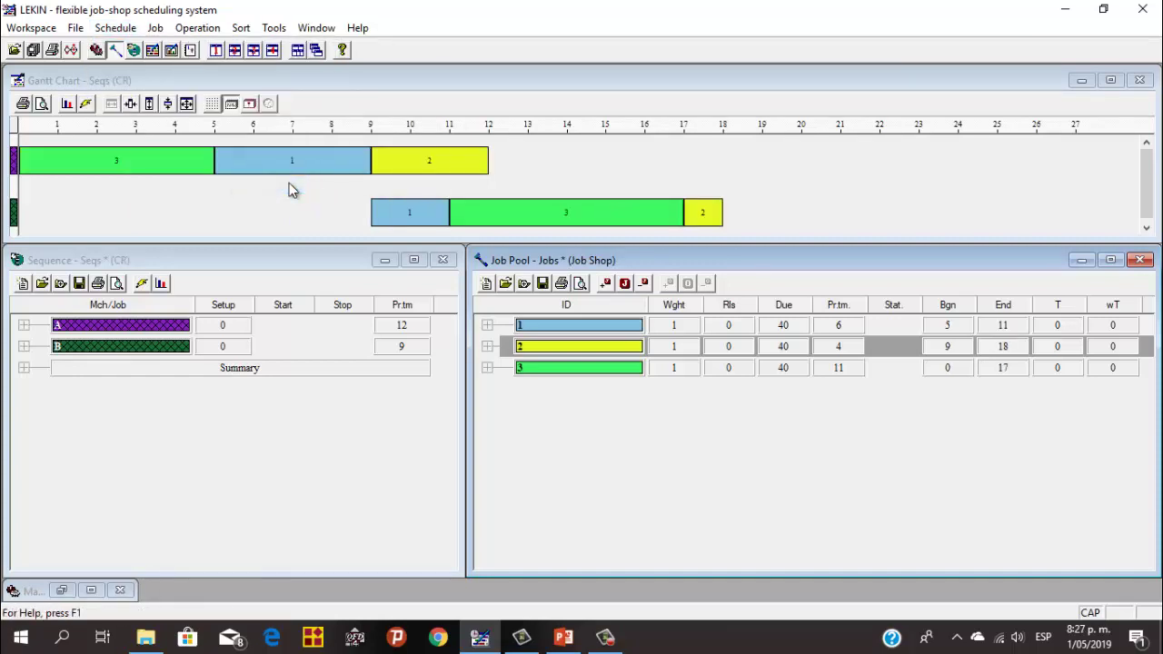
- Create an objective chart comparing the rules on maximum tardiness only, and maximize the chart window
left_click(275, 30)
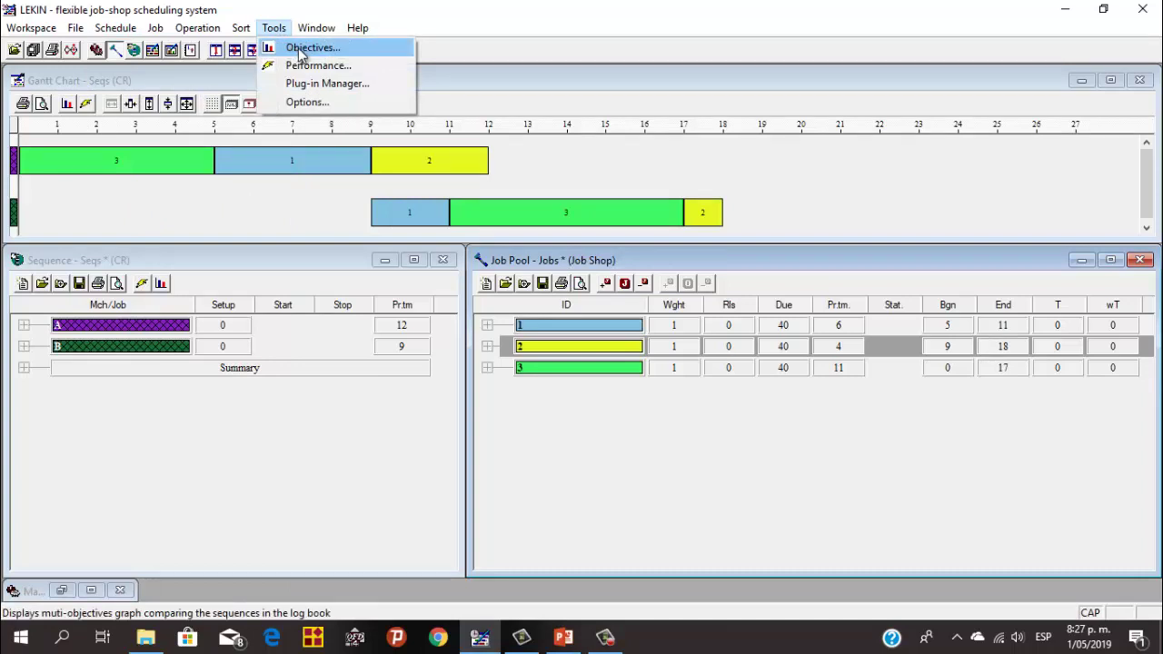
left_click(300, 51)
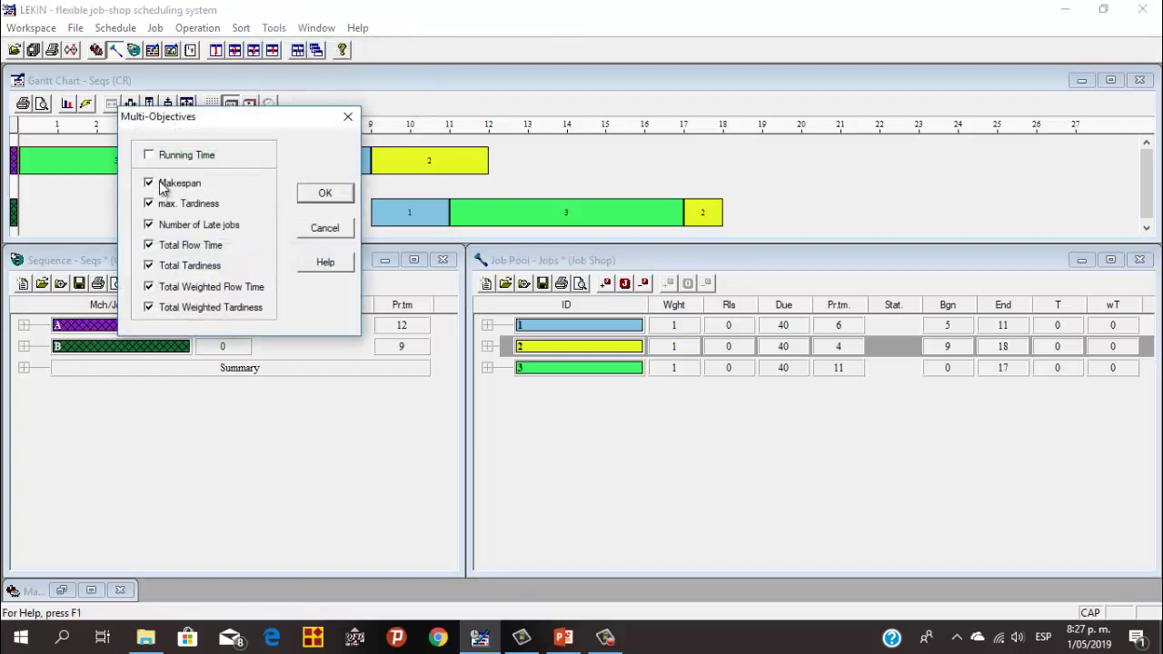
left_click(184, 225)
left_click(192, 251)
left_click(150, 267)
left_click(149, 287)
left_click(149, 308)
left_click(324, 196)
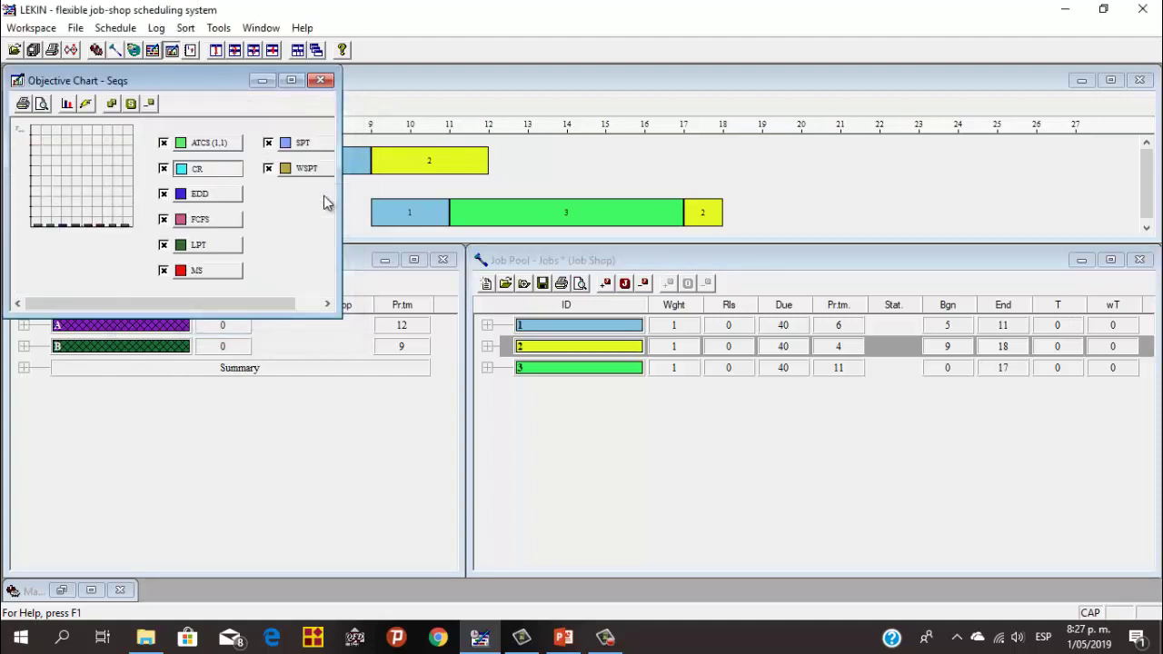
left_click(296, 87)
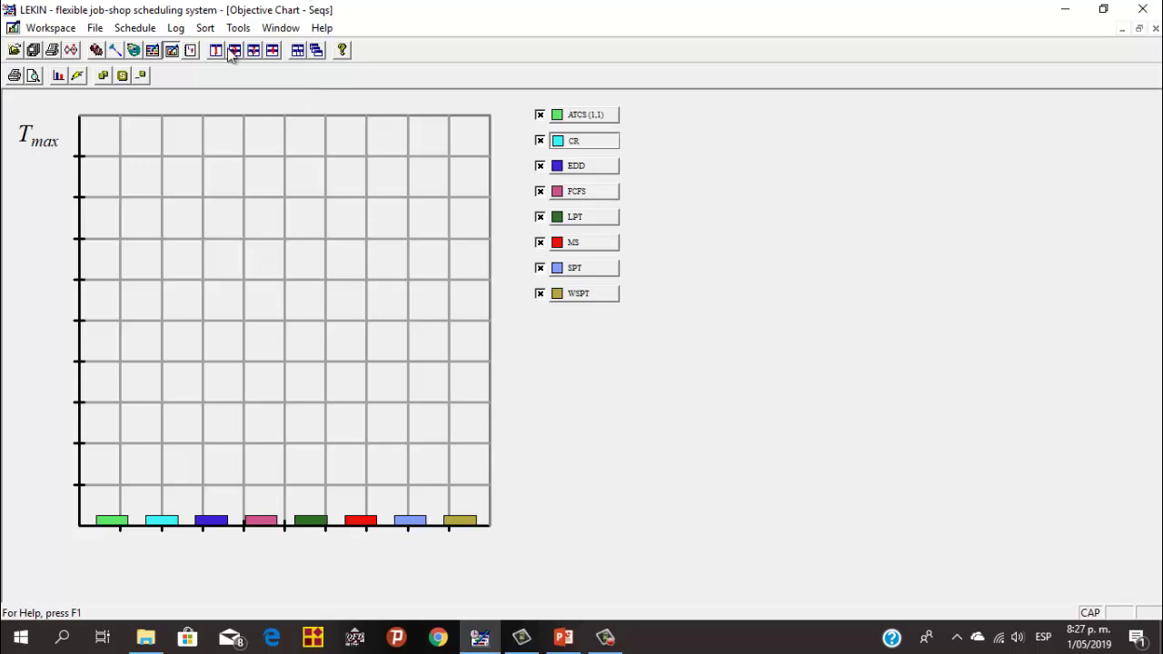
- Add makespan to maximum tardiness as an objective in the comparison chart
left_click(136, 29)
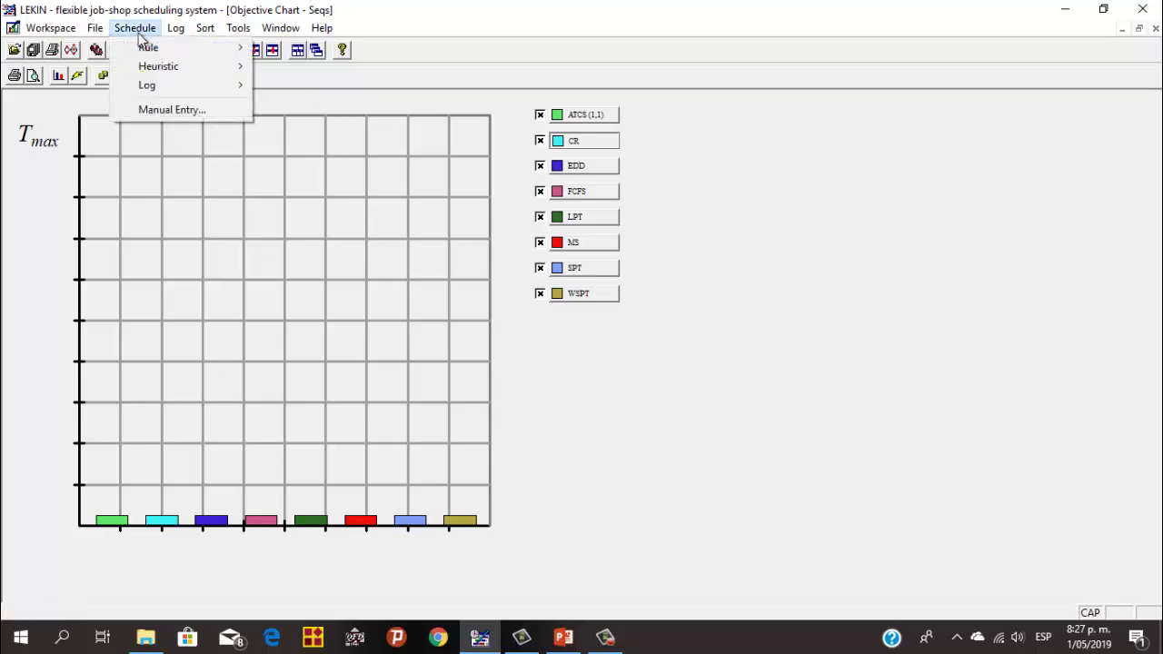
mouse_move(158, 47)
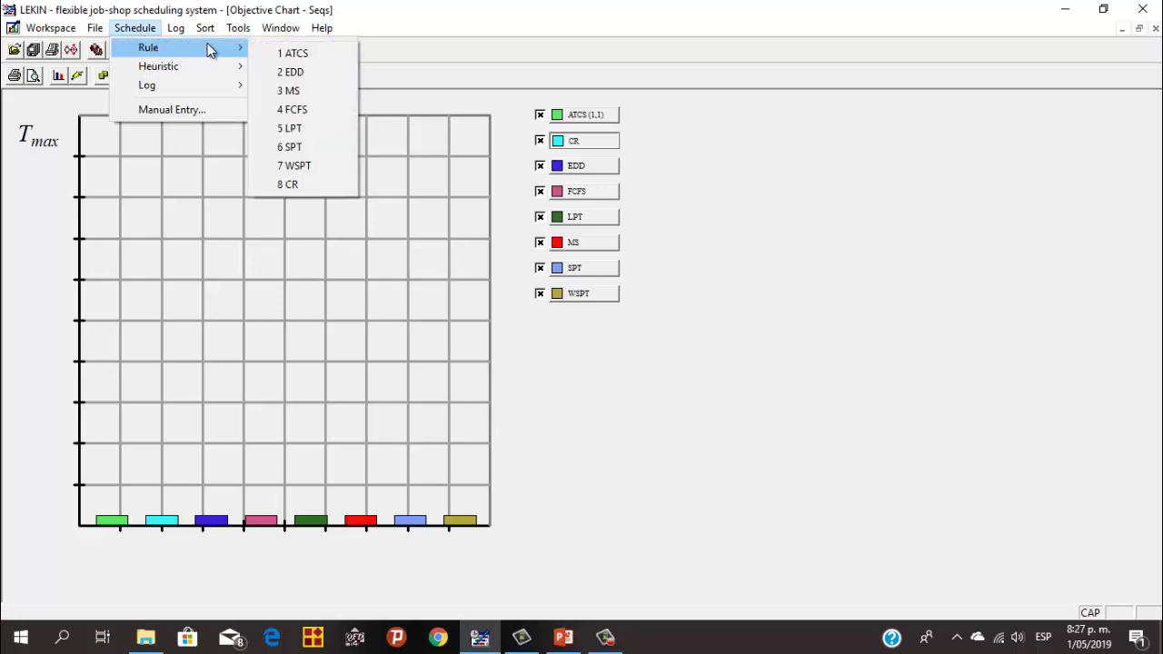
left_click(239, 30)
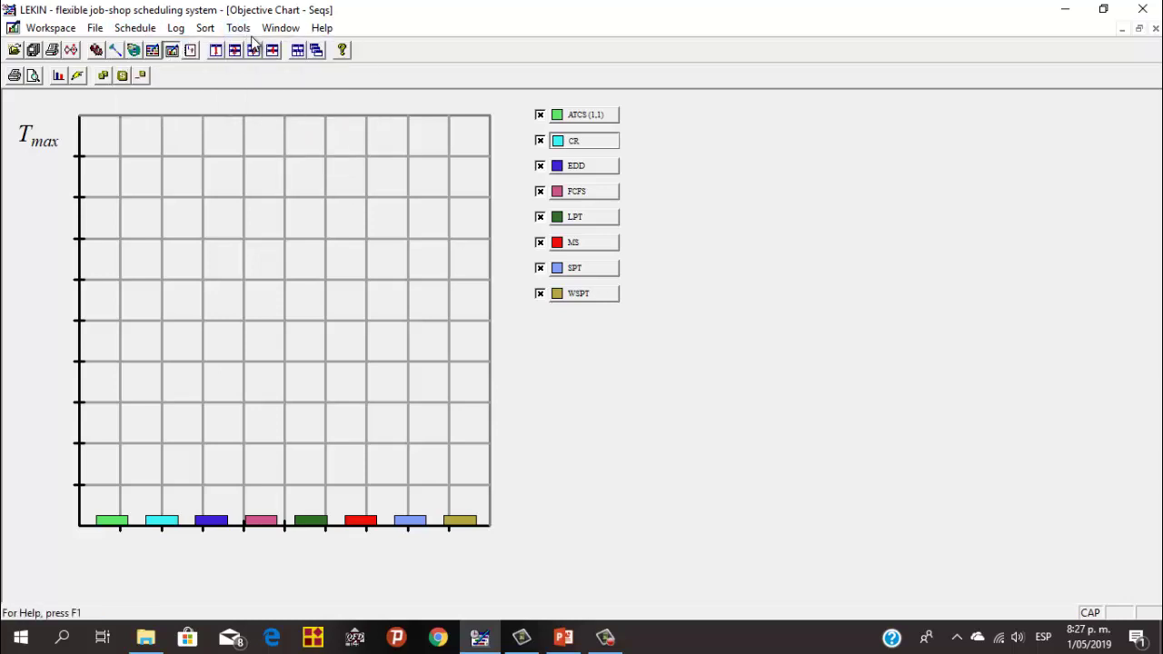
left_click(239, 29)
left_click(265, 51)
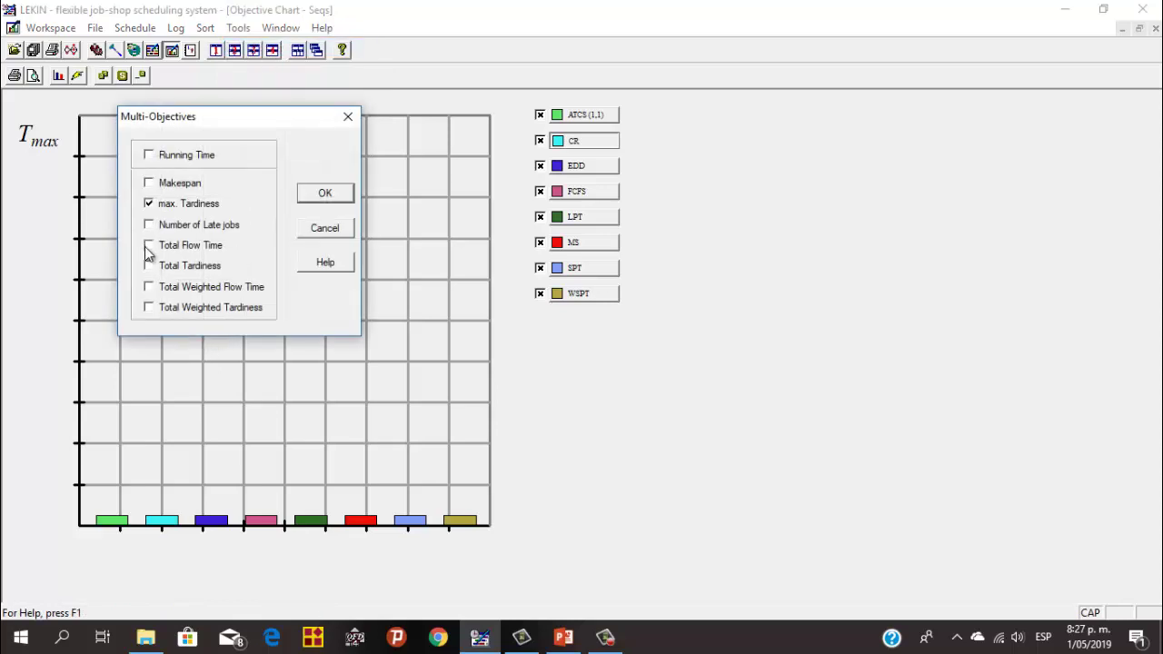
left_click(150, 183)
left_click(317, 192)
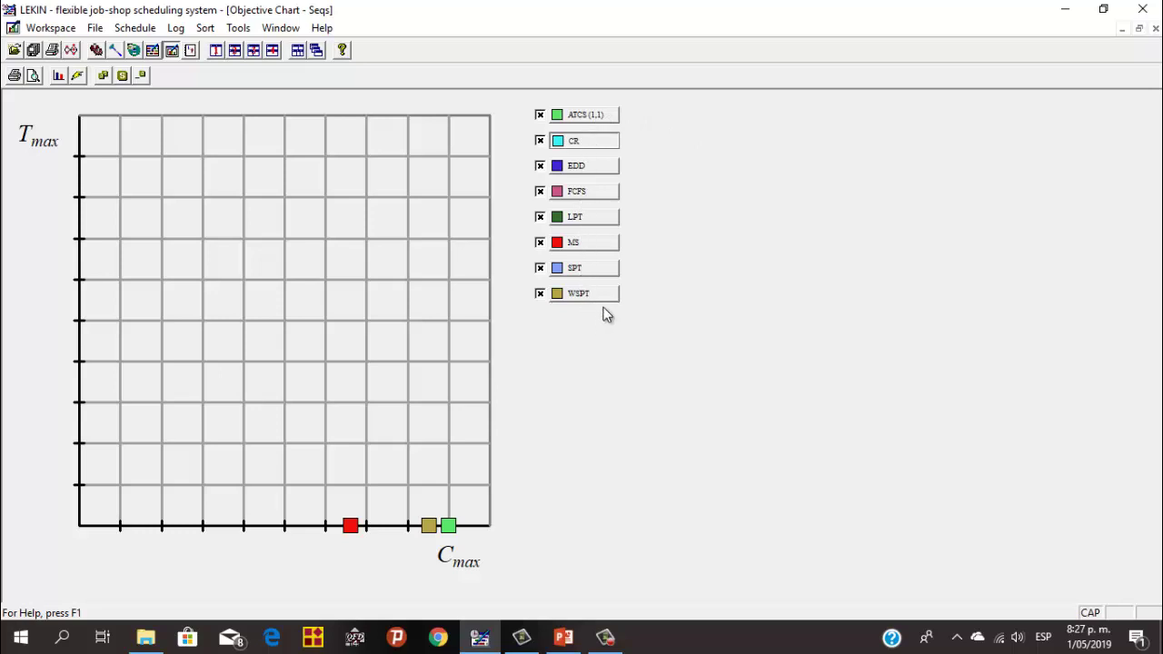
- Add number of late jobs, total flow time, total tardiness, total weighted flow time and total weighted tardiness to the objective chart
left_click(238, 27)
left_click(257, 50)
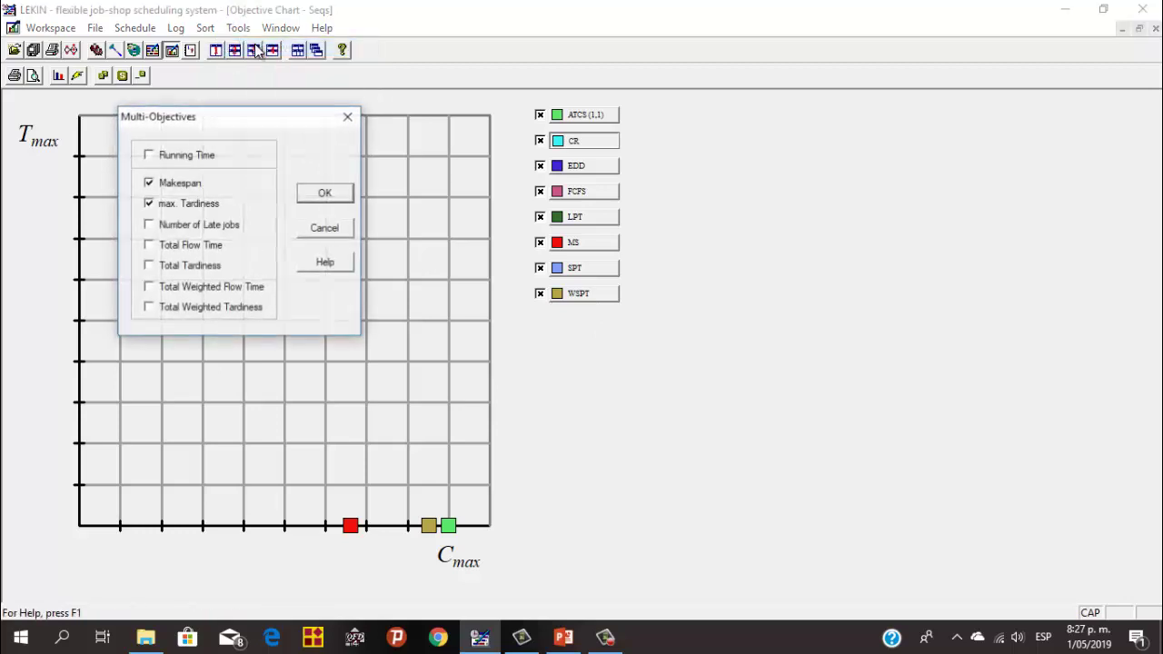
left_click(149, 225)
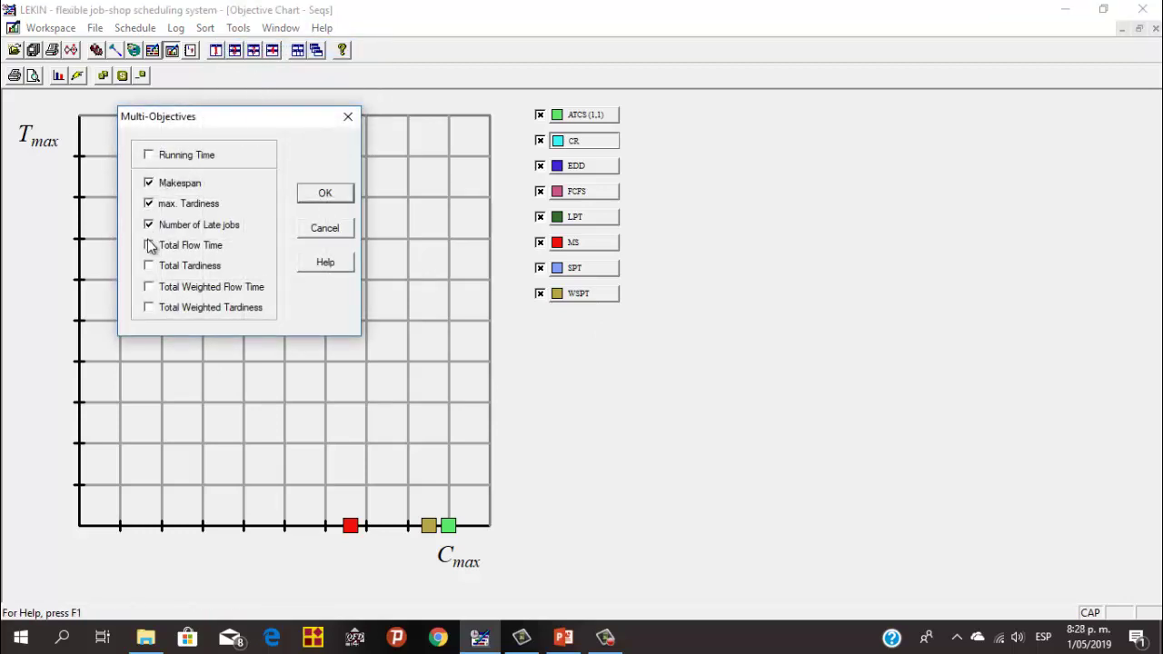
left_click(149, 246)
left_click(149, 265)
left_click(149, 307)
left_click(325, 193)
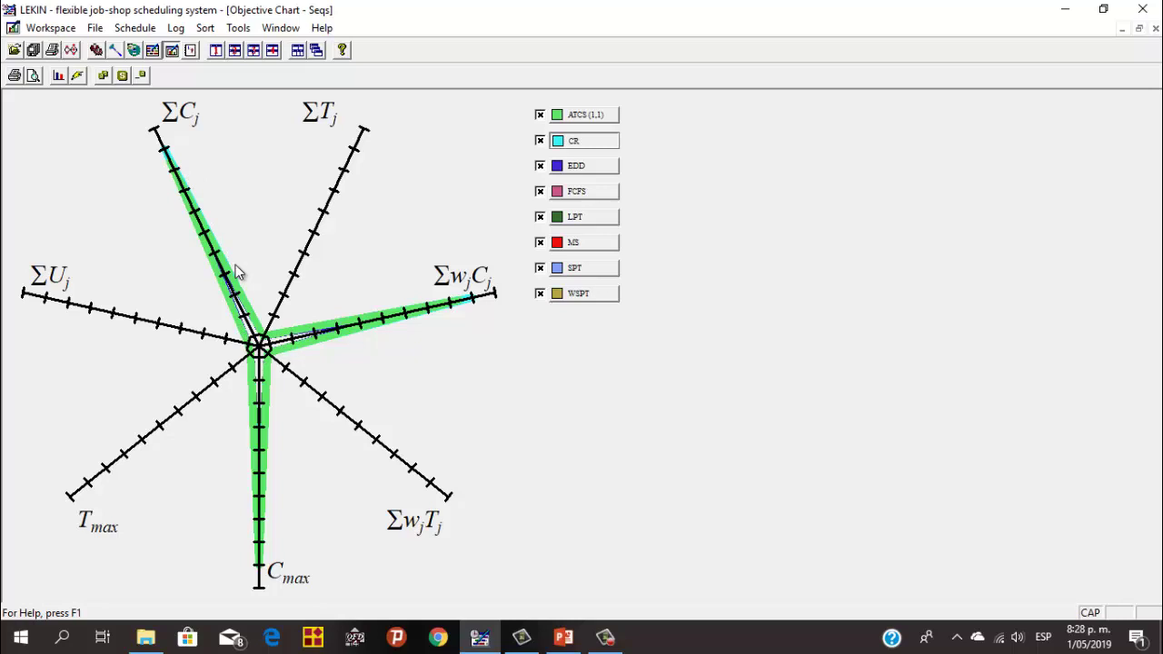
- Switch to the SOFTWARE LEKIN presentation in PowerPoint
left_click(564, 637)
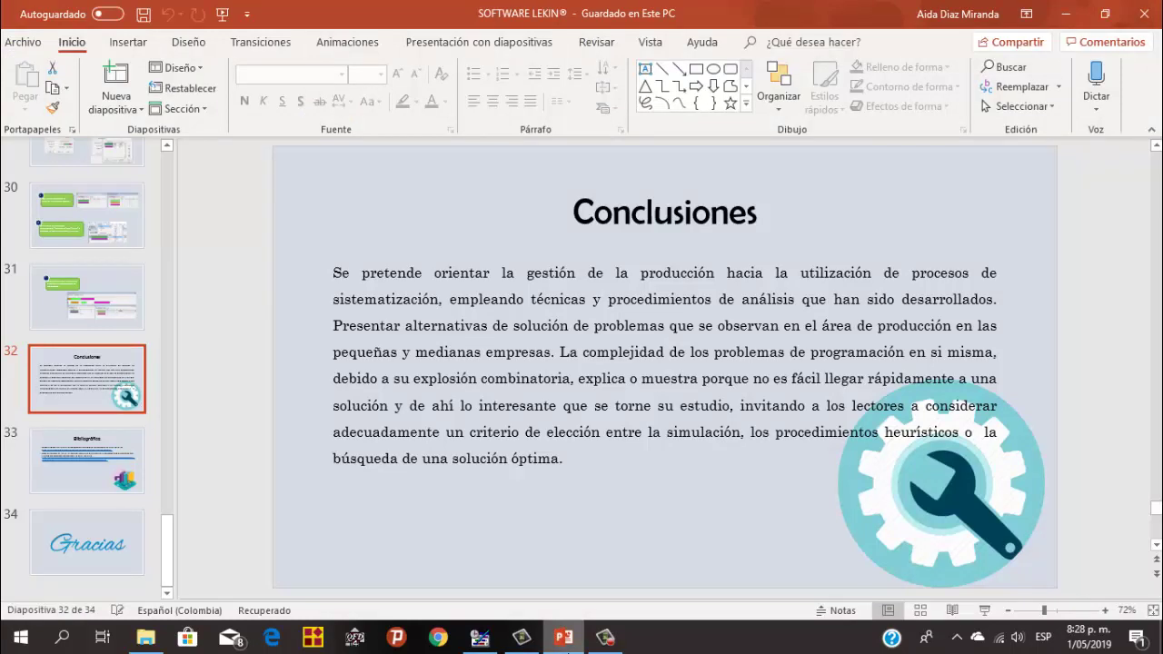